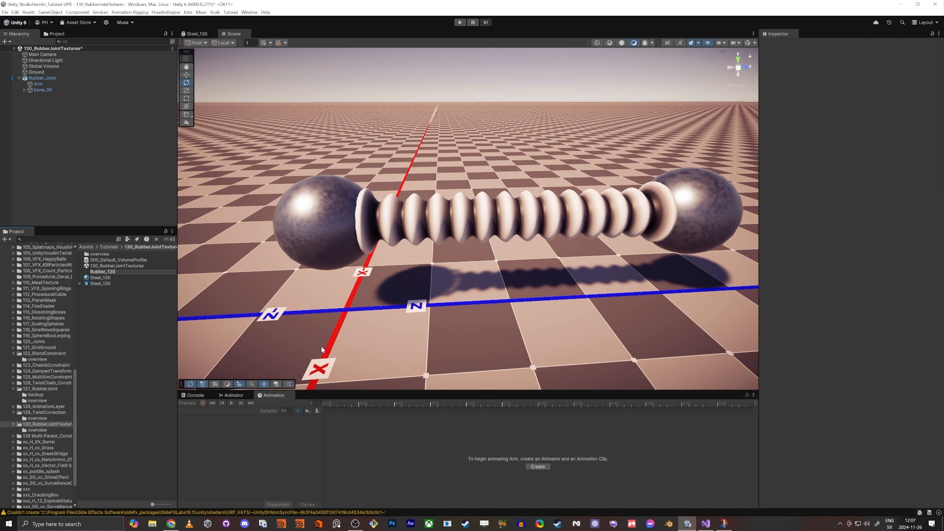
Step: Create a material from the Rubber_130 shader graph and name it Rubber_130
{"action": "key", "text": "Return"}
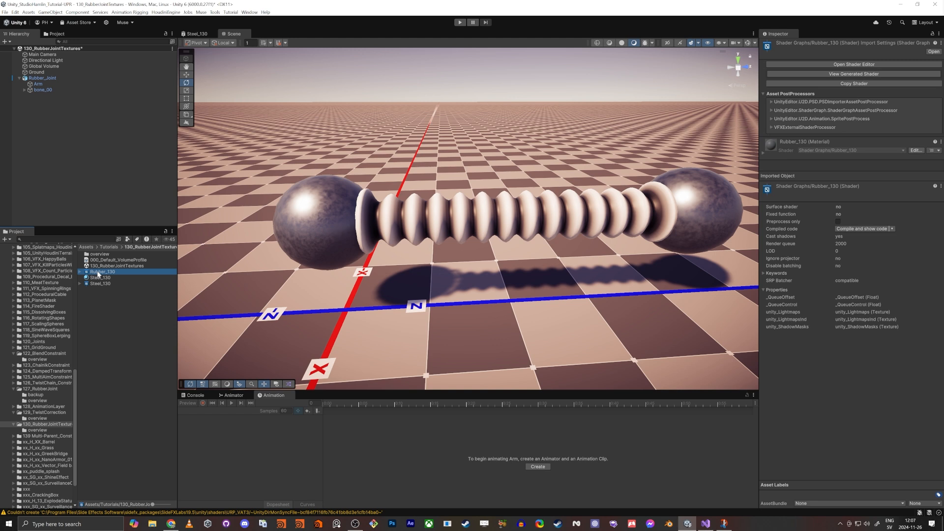
{"action": "right_click", "coordinate": [99, 273]}
{"action": "mouse_move", "coordinate": [117, 277]}
{"action": "left_click", "coordinate": [231, 283]}
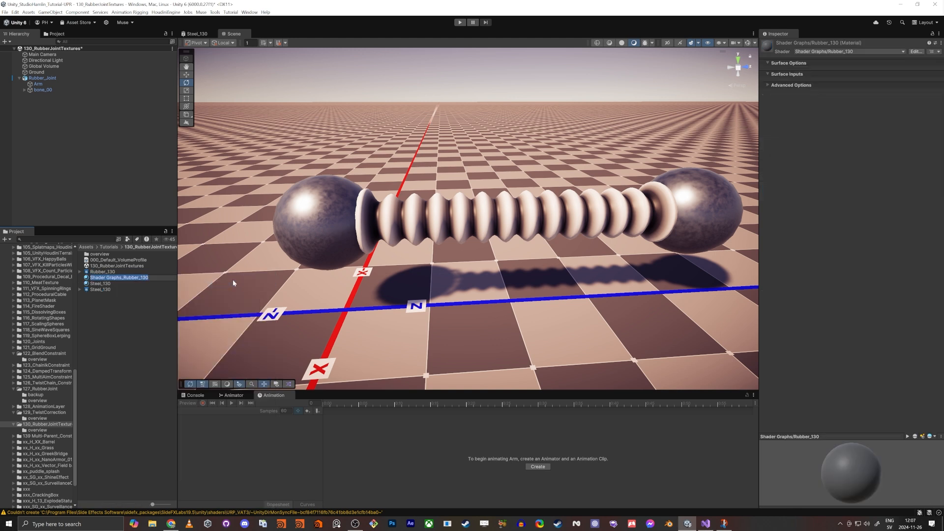
{"action": "type", "text": "Rubber_130"}
{"action": "key", "text": "Return"}
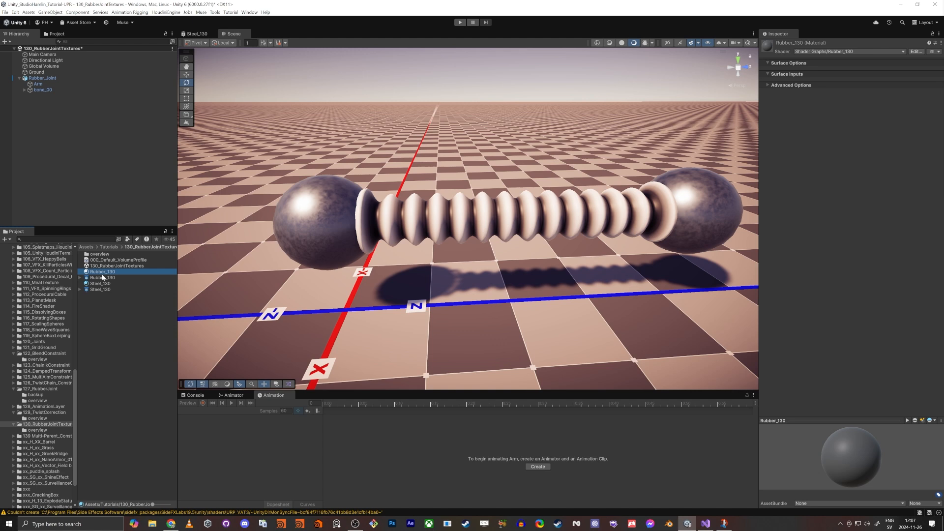
Step: Assign the Rubber_130 material to the rubber joint mesh between the two spheres
{"action": "left_click_drag", "start_coordinate": [103, 277], "coordinate": [477, 225]}
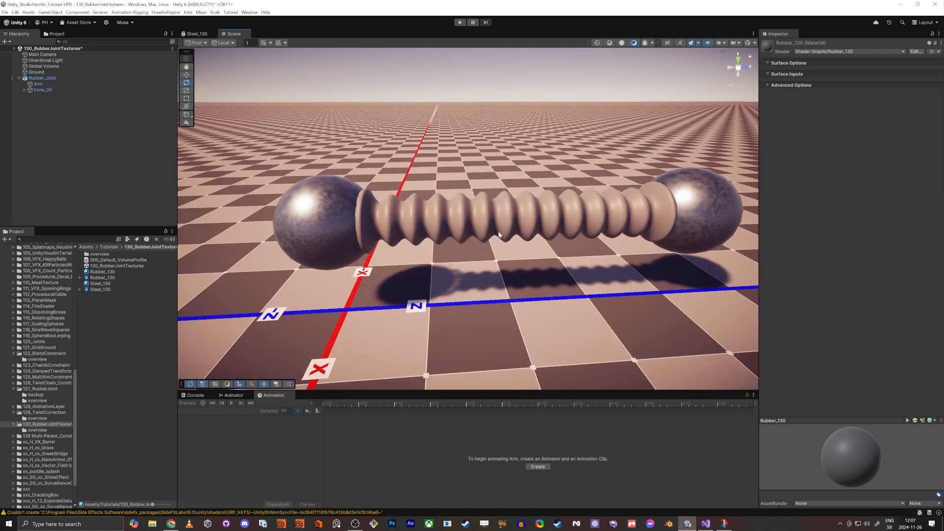
{"action": "right_click_drag", "start_coordinate": [499, 235], "coordinate": [512, 226]}
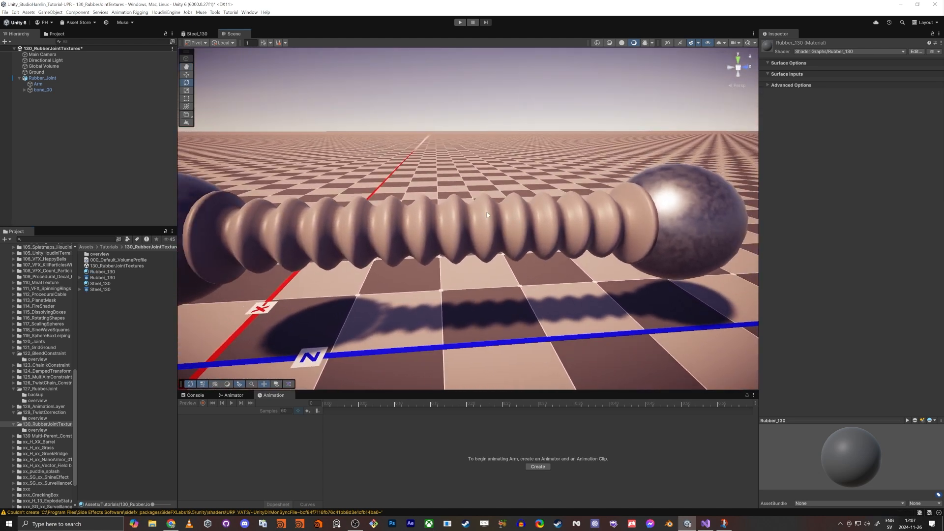
Step: Inspect the rubber joint with its new material from several angles in the scene view
{"action": "key", "text": "a"}
{"action": "right_click_drag", "start_coordinate": [424, 197], "coordinate": [422, 197]}
{"action": "mouse_move", "coordinate": [420, 252]}
{"action": "right_mouse_down"}
{"action": "mouse_move", "coordinate": [406, 250]}
{"action": "mouse_move", "coordinate": [417, 256]}
{"action": "right_mouse_up"}
{"action": "key", "text": "d"}
{"action": "key", "text": "s"}
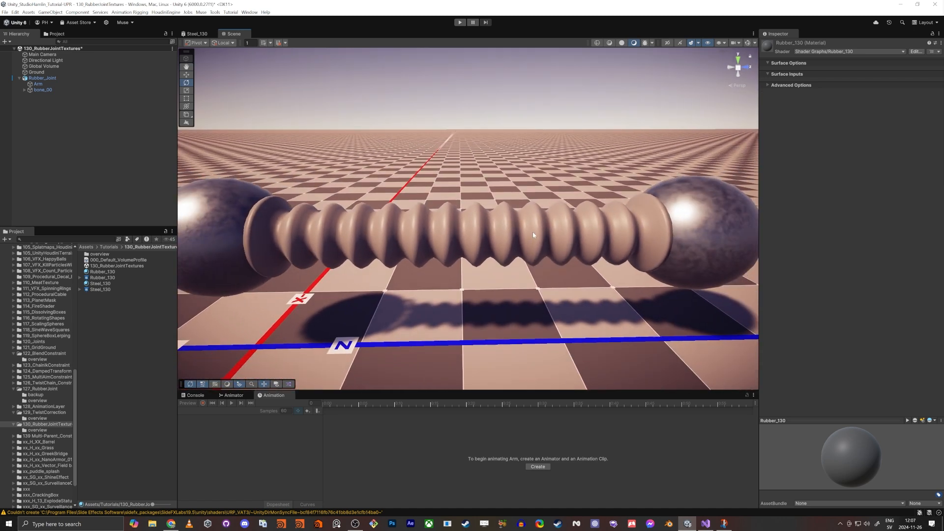
{"action": "right_click_drag", "start_coordinate": [195, 204], "coordinate": [152, 219]}
{"action": "key", "text": "w"}
{"action": "scroll", "coordinate": [387, 222], "scroll_direction": "up", "scroll_amount": 5}
{"action": "scroll", "coordinate": [387, 222], "scroll_direction": "down", "scroll_amount": 5}
{"action": "right_click_drag", "start_coordinate": [305, 207], "coordinate": [336, 200]}
{"action": "key", "text": "d"}
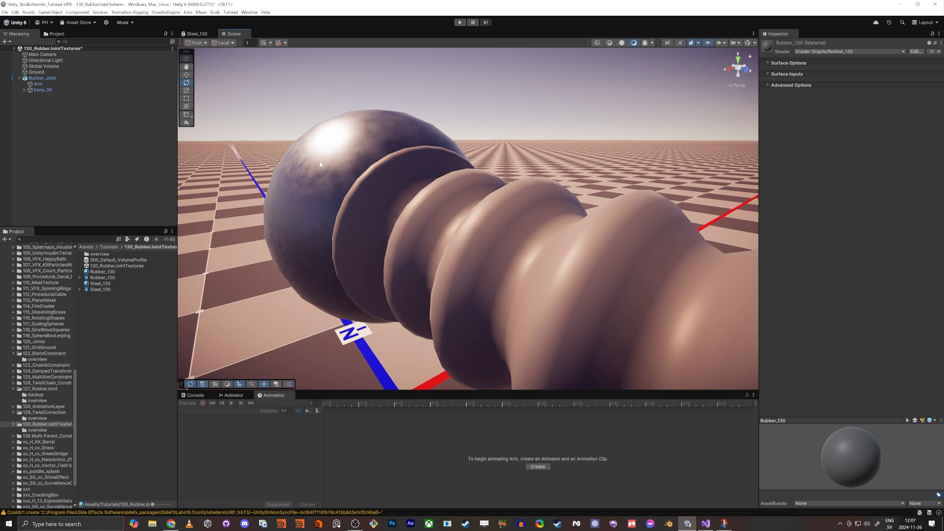
{"action": "key", "text": "s"}
{"action": "right_click_drag", "start_coordinate": [319, 162], "coordinate": [435, 195]}
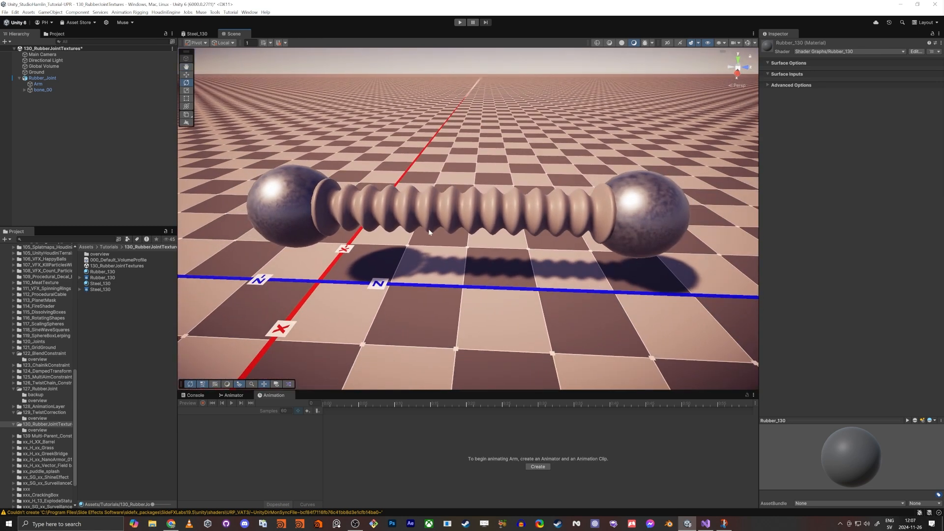
Step: Open the Rubber_130 shader graph in a docked editor and maximize it
{"action": "left_click", "coordinate": [99, 290]}
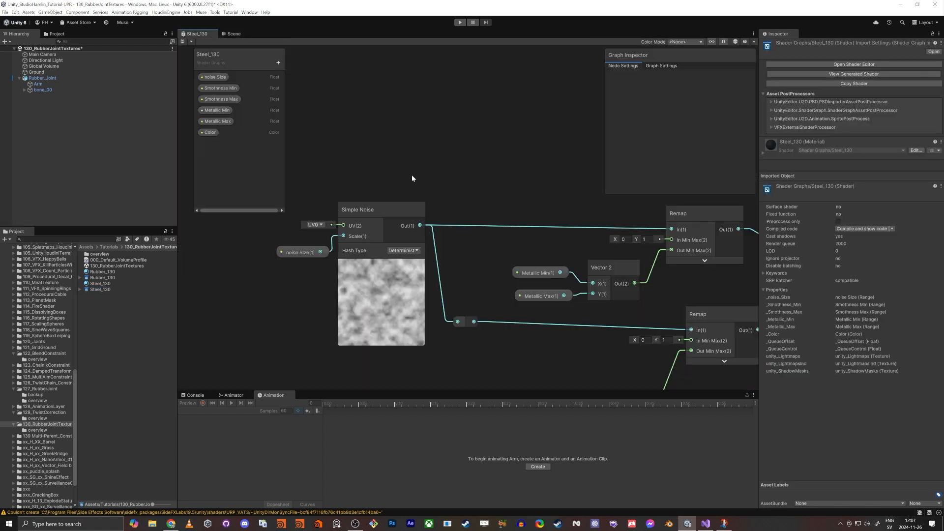
{"action": "middle_click", "coordinate": [199, 35]}
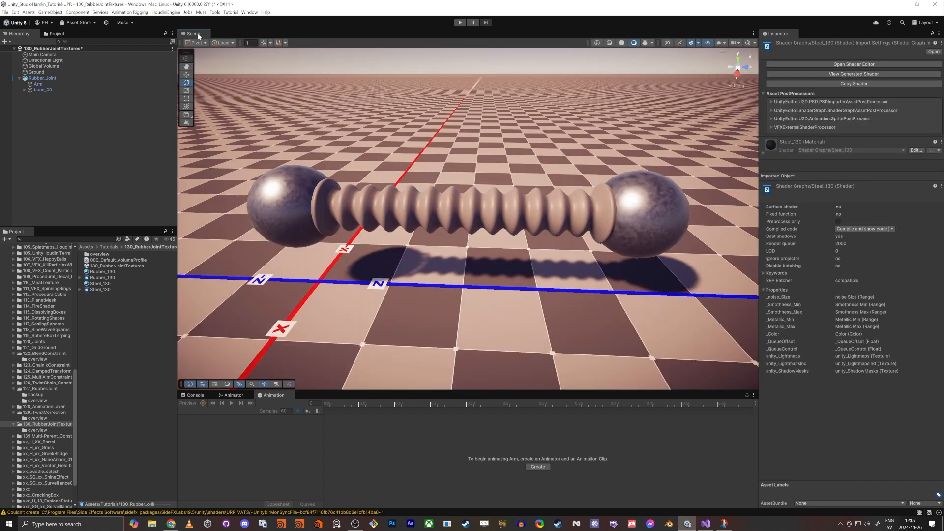
{"action": "left_click", "coordinate": [102, 278]}
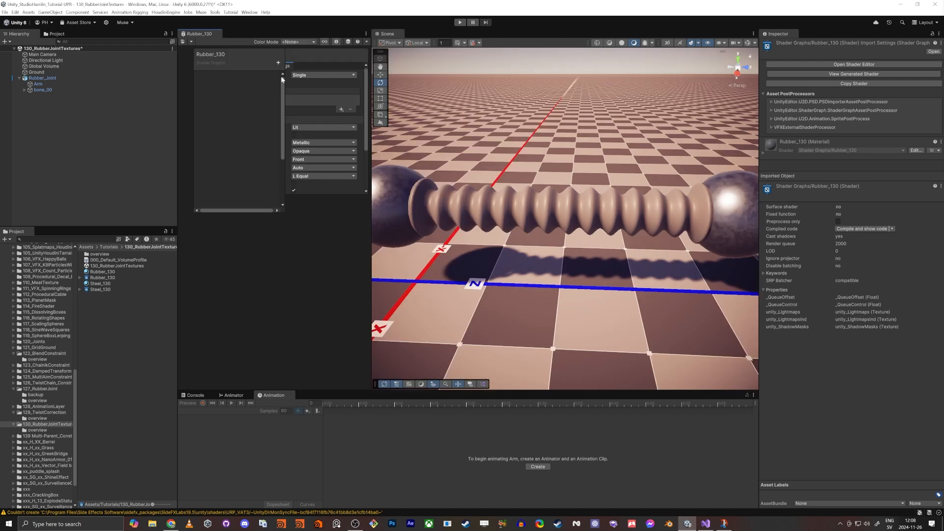
{"action": "left_click_drag", "start_coordinate": [193, 33], "coordinate": [388, 36]}
{"action": "scroll", "coordinate": [369, 181], "scroll_direction": "down", "scroll_amount": 1}
{"action": "middle_click_drag", "start_coordinate": [368, 182], "coordinate": [488, 249]}
{"action": "scroll", "coordinate": [443, 261], "scroll_direction": "down", "scroll_amount": 1}
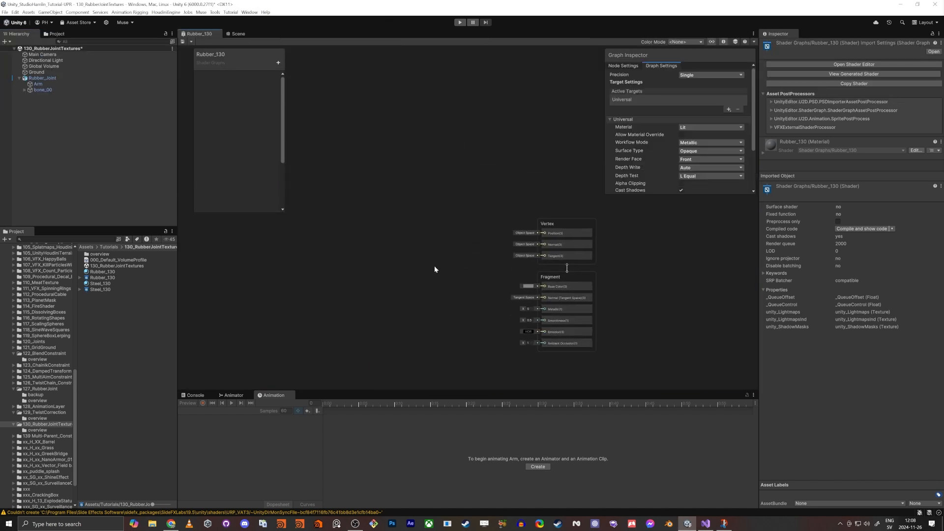
{"action": "middle_click_drag", "start_coordinate": [423, 266], "coordinate": [477, 275]}
{"action": "key", "text": "shift+space"}
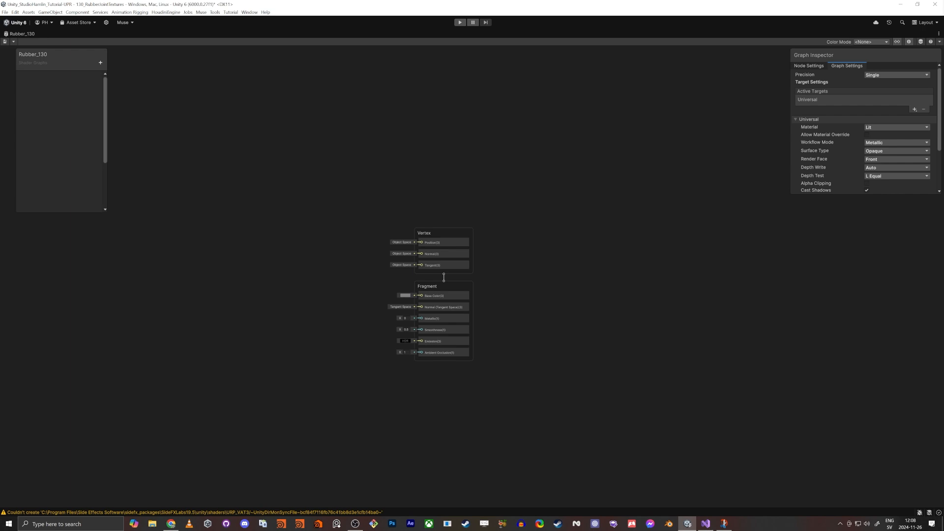
Step: Add a Float property named noise Size to the shader graph blackboard
{"action": "left_click", "coordinate": [666, 346]}
{"action": "middle_click_drag", "start_coordinate": [527, 375], "coordinate": [701, 345]}
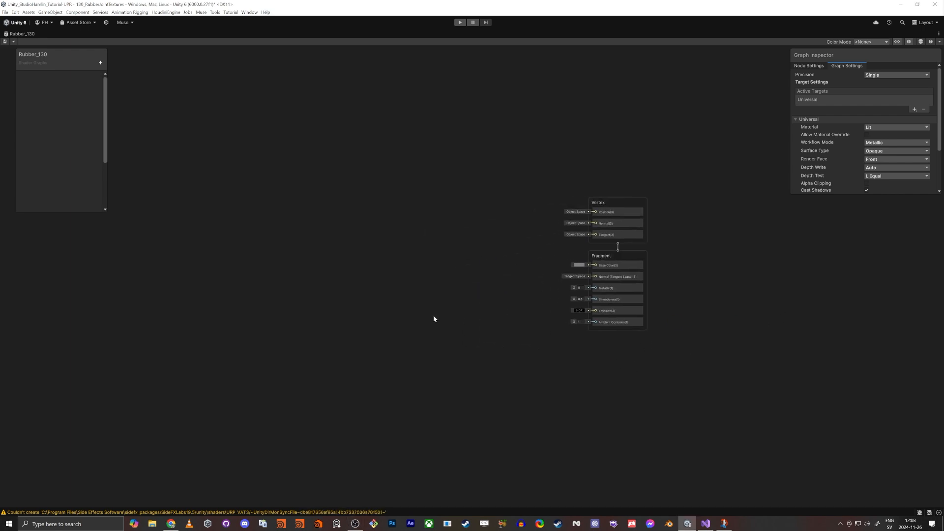
{"action": "left_click", "coordinate": [100, 62]}
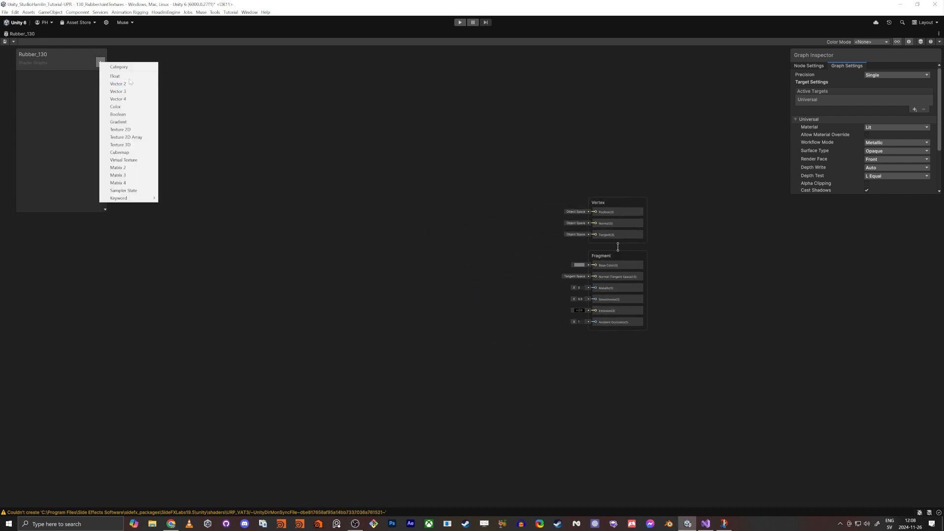
{"action": "left_click", "coordinate": [125, 77]}
{"action": "type", "text": "noise "}
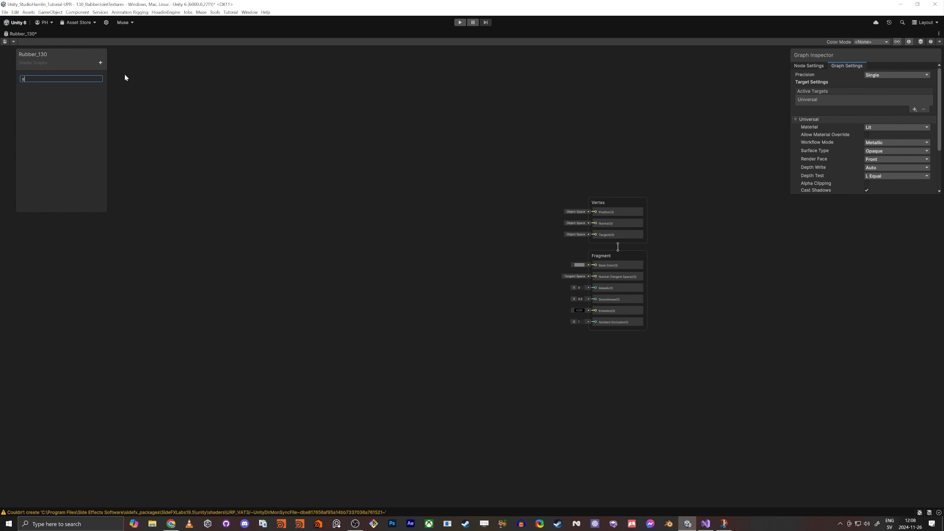
{"action": "type", "text": "Size"}
{"action": "key", "text": "Return"}
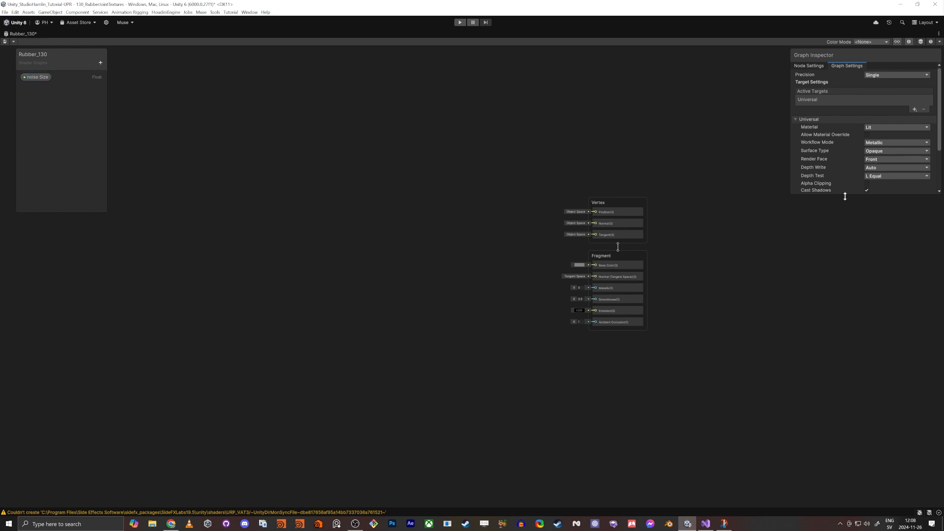
{"action": "left_click_drag", "start_coordinate": [846, 196], "coordinate": [846, 238]}
{"action": "left_click", "coordinate": [809, 66]}
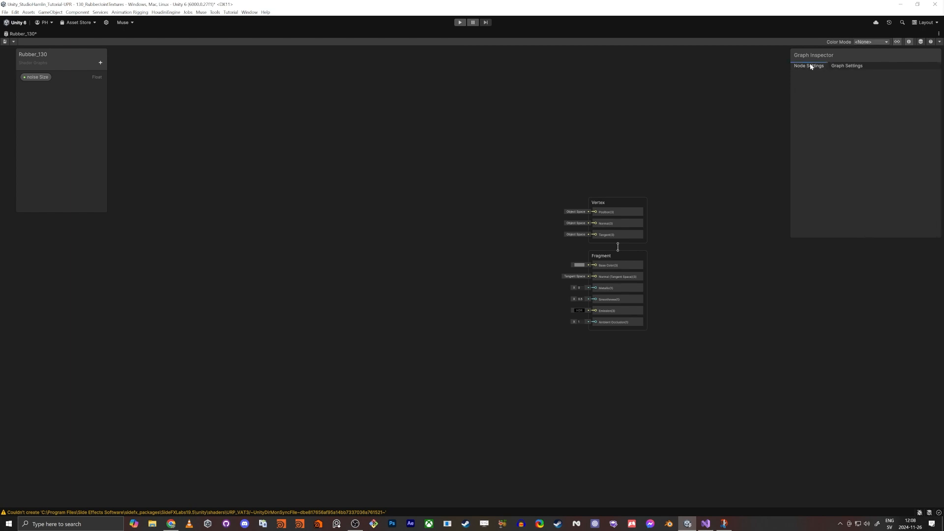
{"action": "left_click", "coordinate": [846, 66]}
{"action": "left_click", "coordinate": [898, 42]}
{"action": "left_click", "coordinate": [898, 43]}
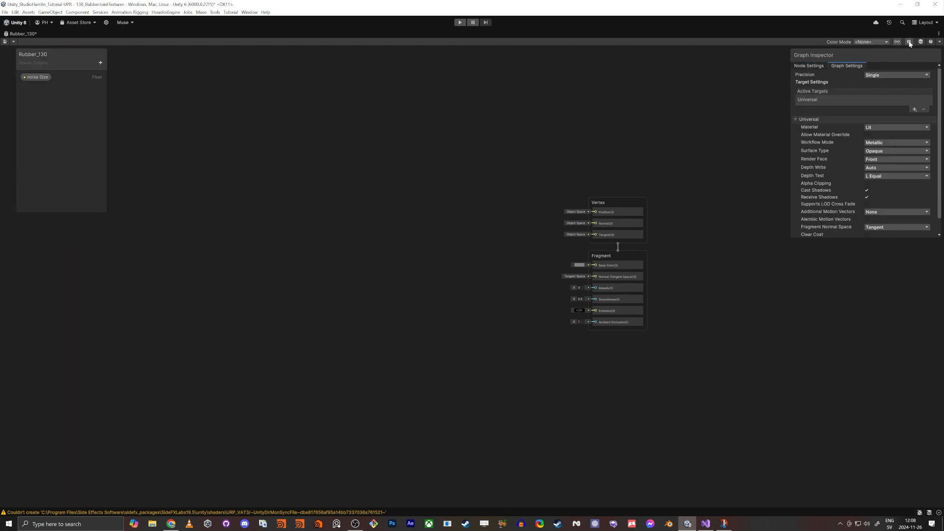
{"action": "left_click", "coordinate": [910, 42]}
{"action": "left_click", "coordinate": [910, 43]}
{"action": "left_click", "coordinate": [916, 43]}
{"action": "left_click", "coordinate": [916, 42]}
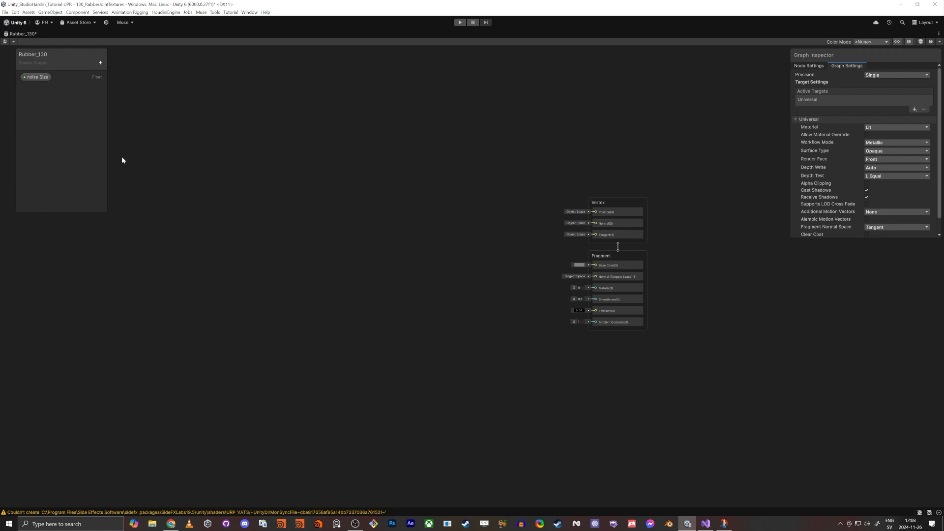
Step: Set the noise Size property to Slider mode with min 1, max 500 and default value 50
{"action": "left_click", "coordinate": [39, 79]}
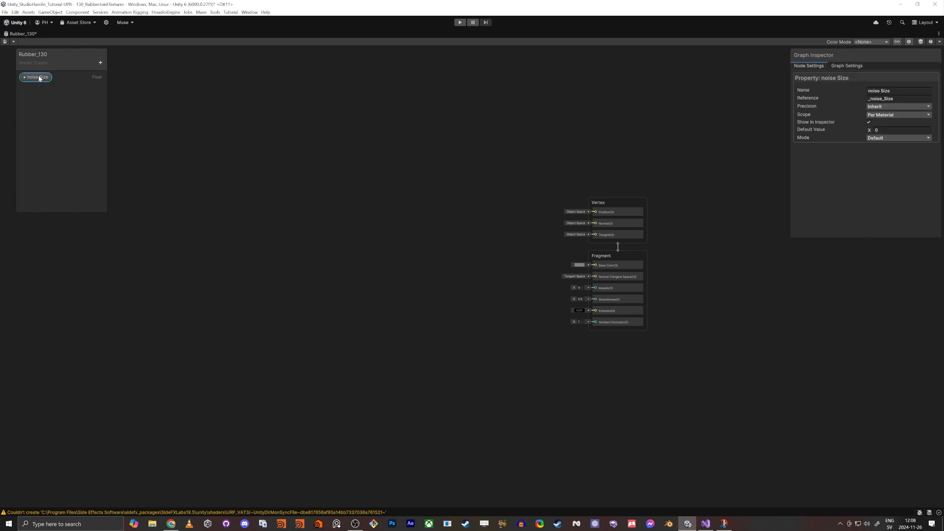
{"action": "left_click", "coordinate": [893, 138]}
{"action": "left_click", "coordinate": [880, 149]}
{"action": "left_click", "coordinate": [901, 139]}
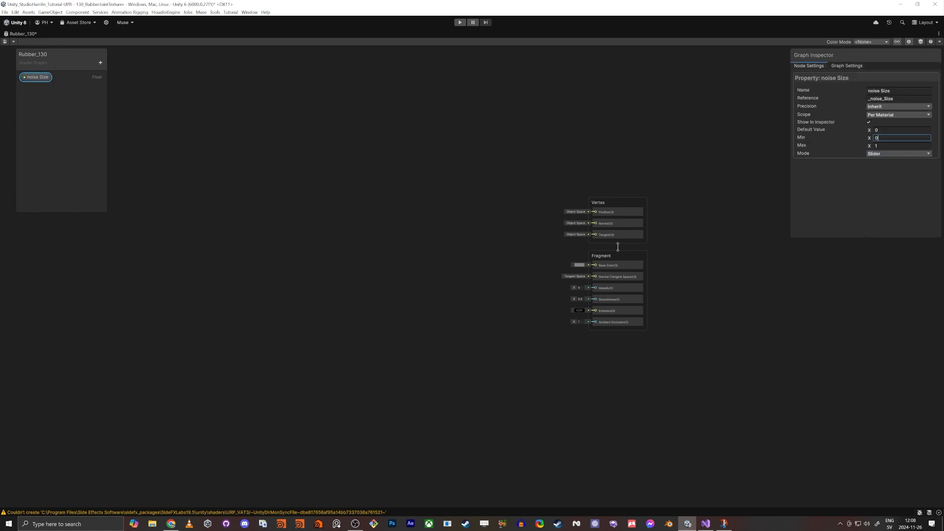
{"action": "type", "text": "1"}
{"action": "key", "text": "Tab"}
{"action": "type", "text": "500"}
{"action": "key", "text": "shift+Tab"}
{"action": "key", "text": "shift+Tab"}
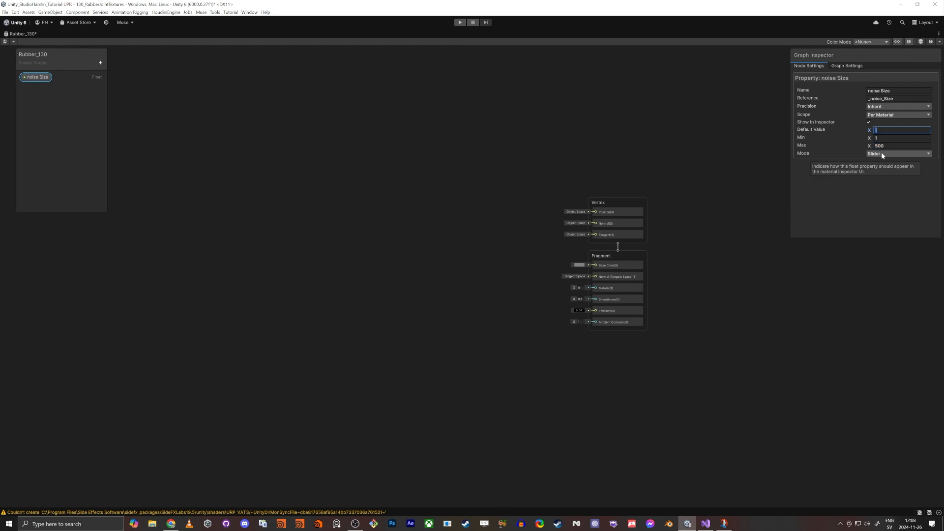
{"action": "type", "text": "50"}
{"action": "key", "text": "Tab"}
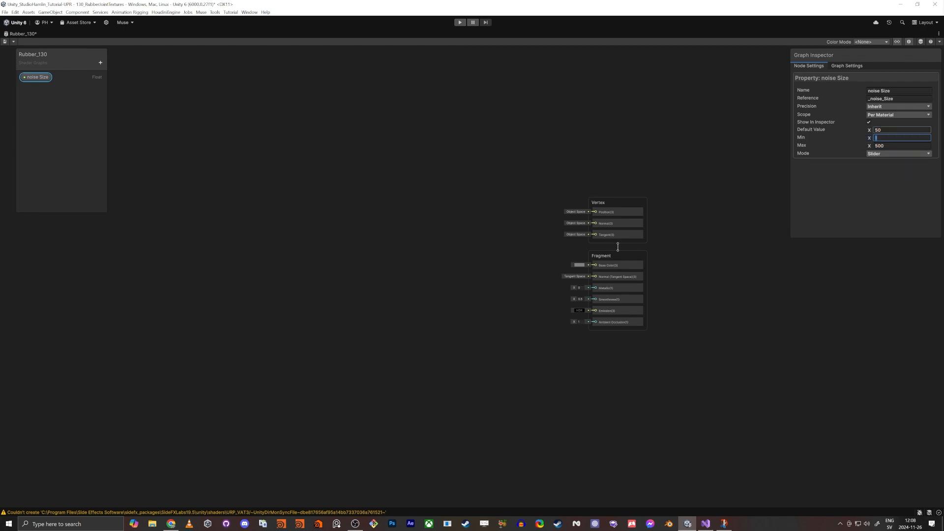
Step: Place noise Size in the graph, add a Simple Noise node, and connect noise Size to its Scale input
{"action": "left_click_drag", "start_coordinate": [37, 77], "coordinate": [374, 294]}
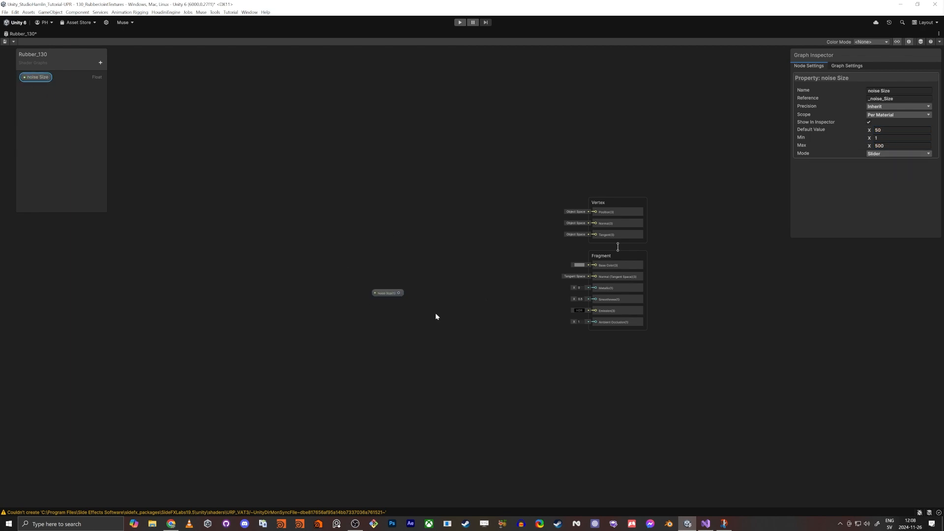
{"action": "scroll", "coordinate": [414, 281], "scroll_direction": "up", "scroll_amount": 6}
{"action": "key", "text": "space"}
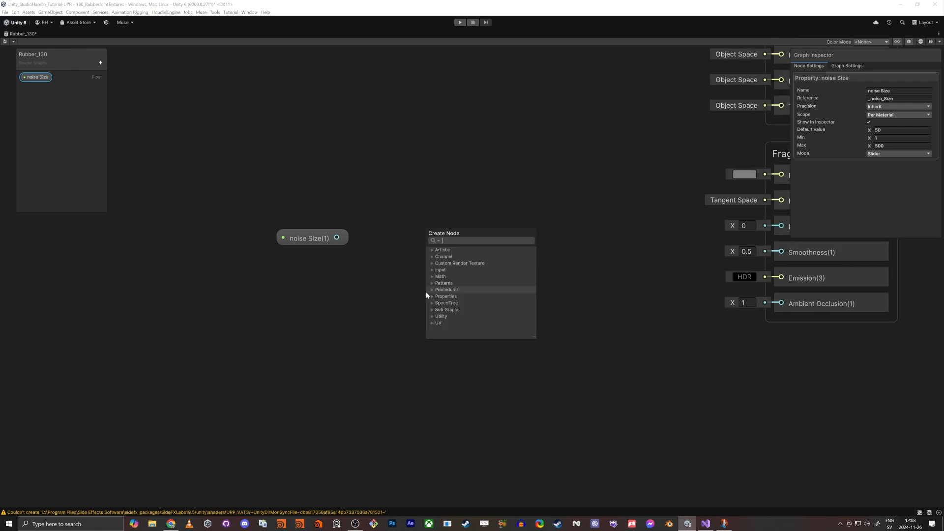
{"action": "type", "text": "sim noise"}
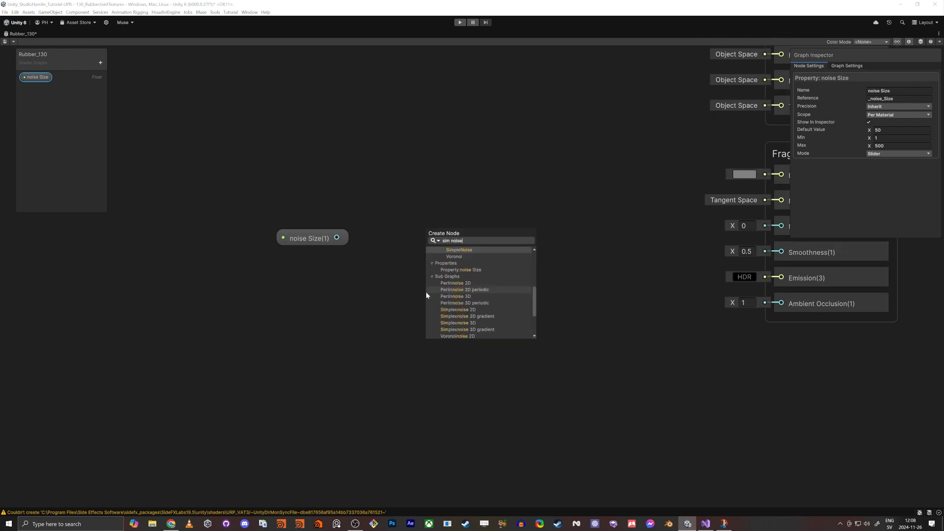
{"action": "key", "text": "Return"}
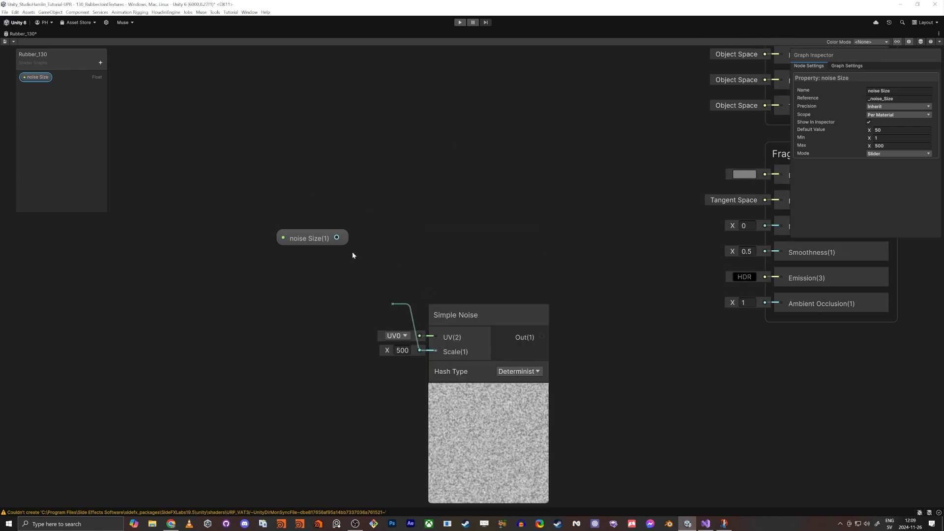
{"action": "left_click_drag", "start_coordinate": [353, 252], "coordinate": [336, 238]}
{"action": "left_click_drag", "start_coordinate": [456, 320], "coordinate": [464, 211]}
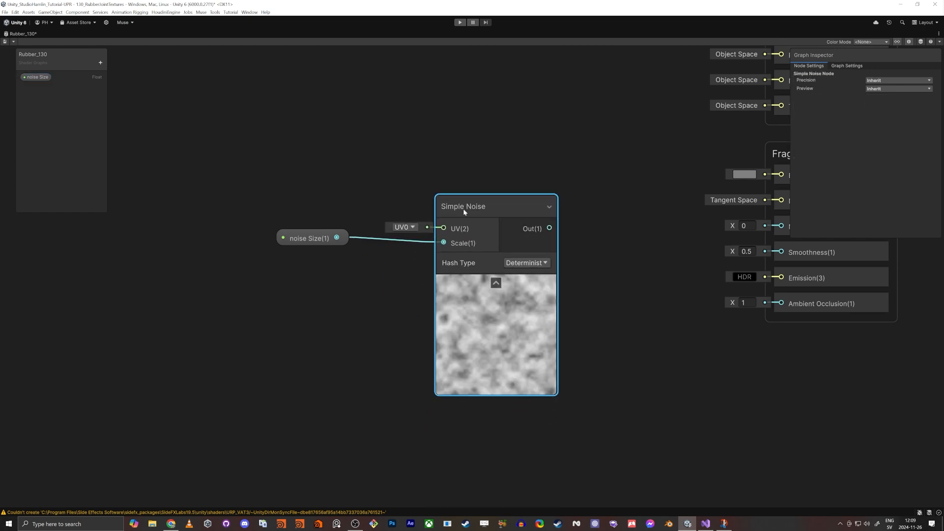
Step: Add a Float property named Smoothness Min
{"action": "left_click", "coordinate": [100, 63]}
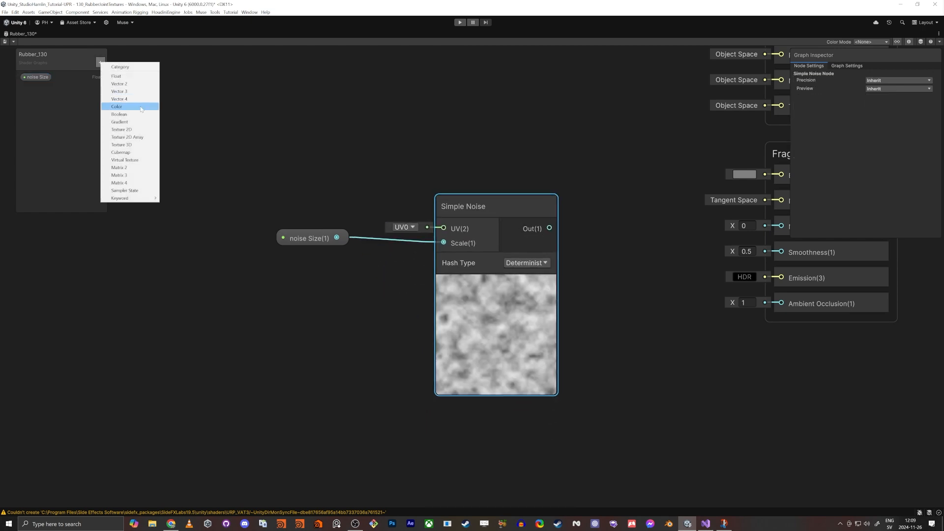
{"action": "left_click", "coordinate": [117, 77]}
{"action": "type", "text": "Smoot"}
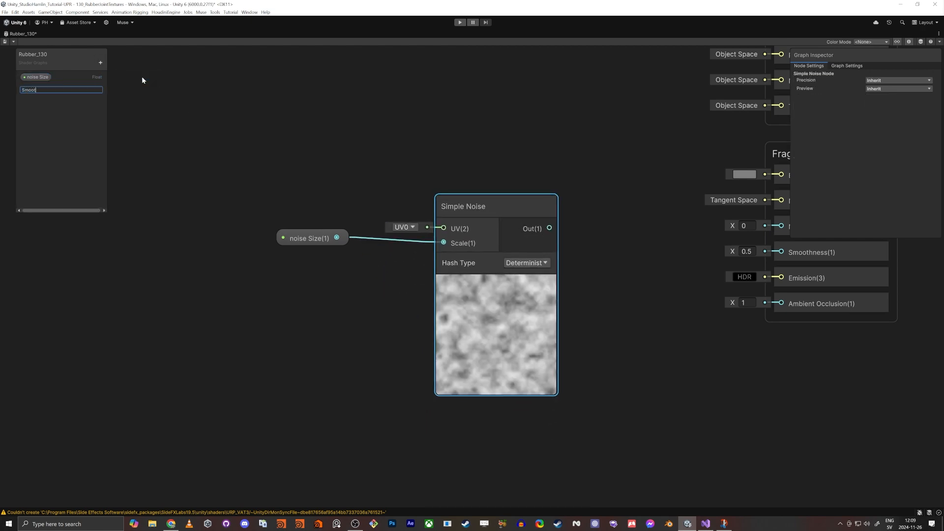
{"action": "type", "text": "hness Min"}
{"action": "key", "text": "Return"}
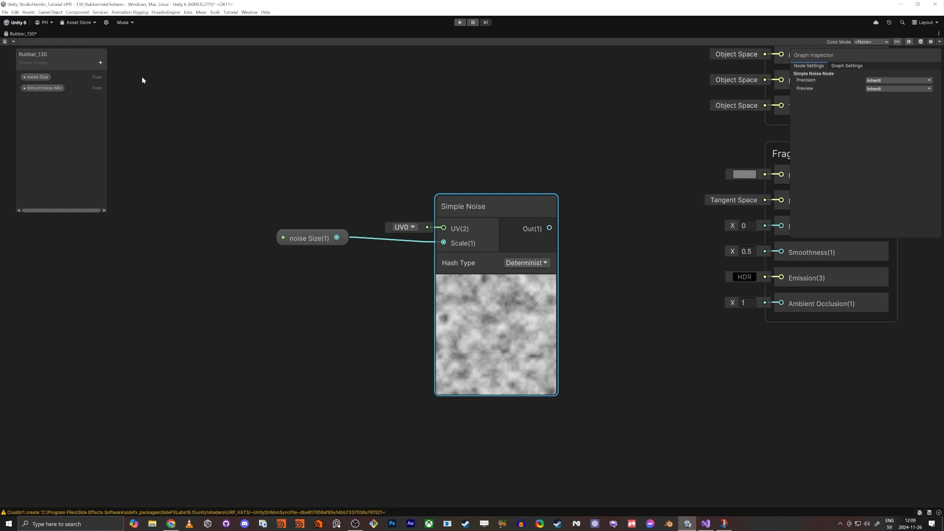
Step: Set Smoothness Min to Slider mode and drag its default value to about 0.12
{"action": "left_click", "coordinate": [43, 88]}
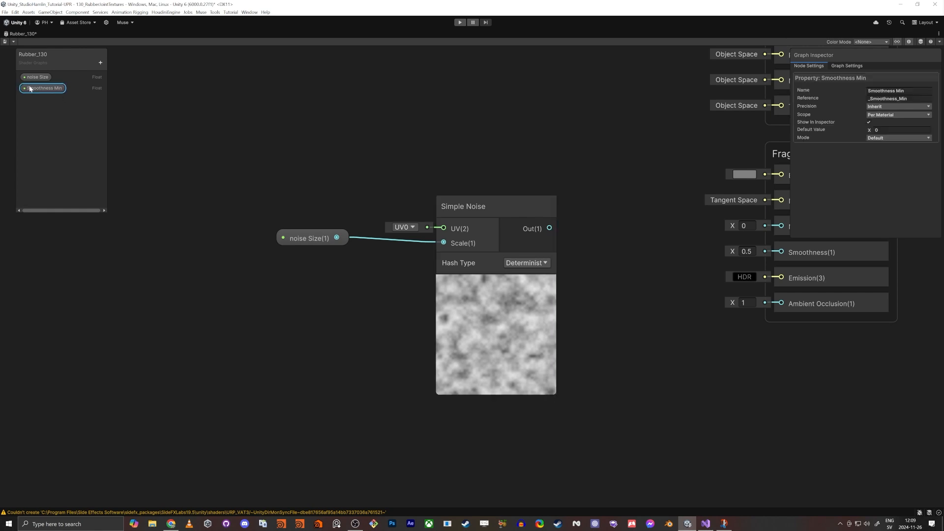
{"action": "left_click", "coordinate": [874, 138]}
{"action": "left_click", "coordinate": [882, 162]}
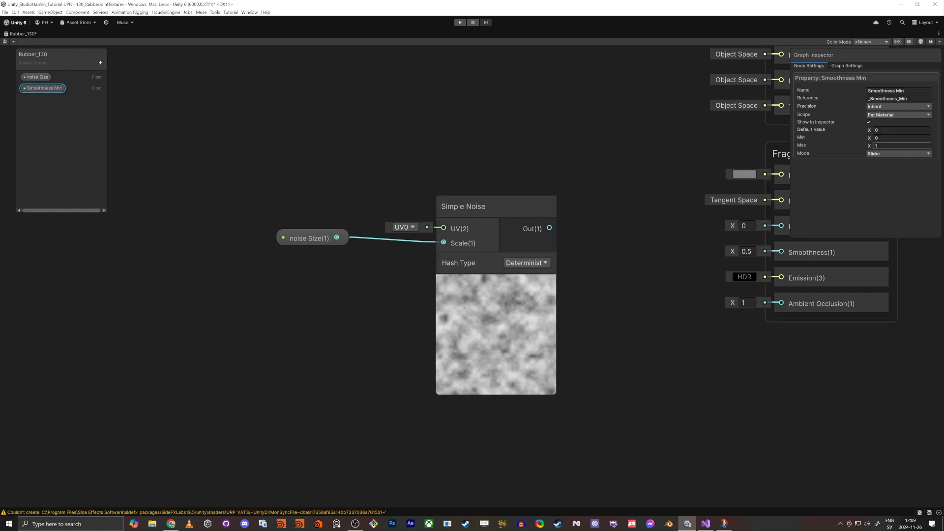
{"action": "left_click_drag", "start_coordinate": [868, 131], "coordinate": [870, 132]}
Step: Duplicate the Smoothness Min property and rename the copy Smoothness Max
{"action": "left_click", "coordinate": [44, 106]}
{"action": "key", "text": "ctrl+d"}
{"action": "double_click", "coordinate": [47, 101]}
{"action": "type", "text": "Smoothness Ma"}
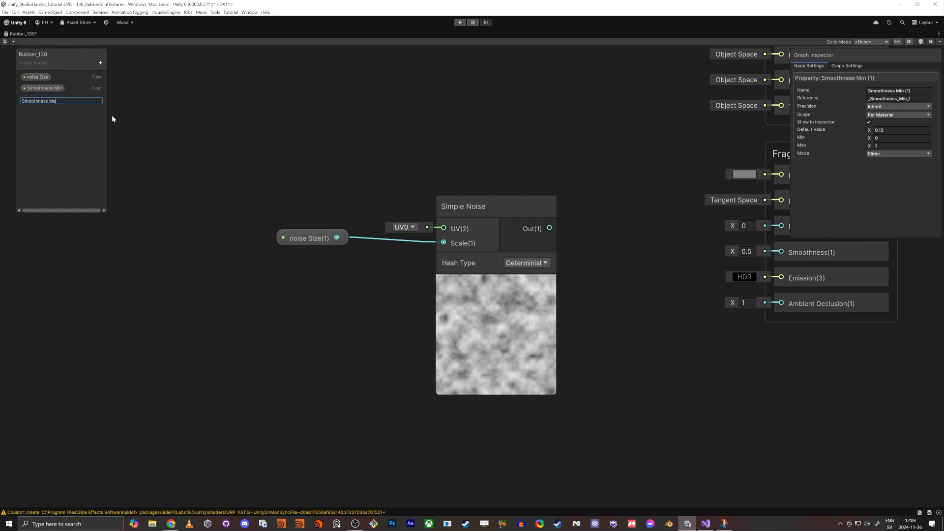
{"action": "type", "text": "x"}
{"action": "key", "text": "Return"}
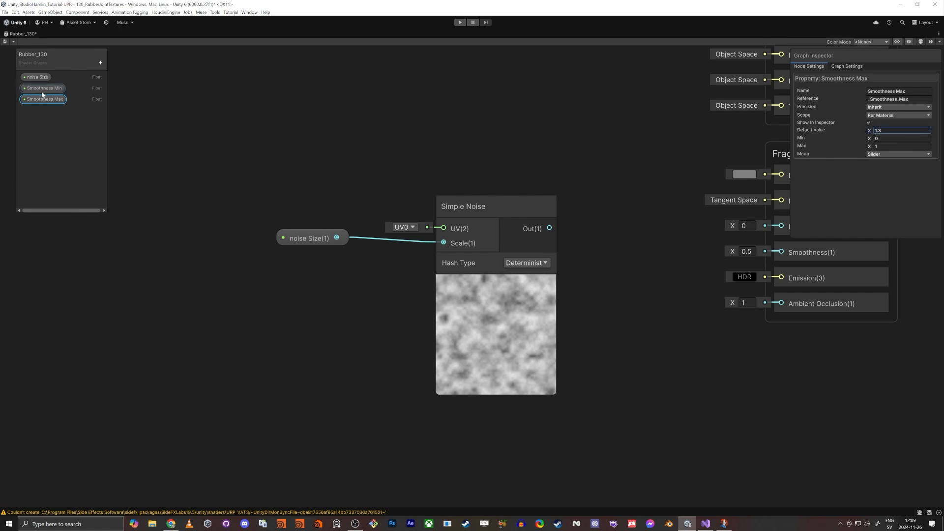
Step: Place the Smoothness Min and Smoothness Max properties into the graph
{"action": "left_click_drag", "start_coordinate": [42, 89], "coordinate": [298, 446]}
{"action": "left_click_drag", "start_coordinate": [262, 187], "coordinate": [570, 310]}
{"action": "left_click_drag", "start_coordinate": [490, 206], "coordinate": [151, 183]}
Step: Add a Remap node to the graph and position it to the right of the Simple Noise node
{"action": "left_click", "coordinate": [435, 252]}
{"action": "key", "text": "space"}
{"action": "type", "text": "remap"}
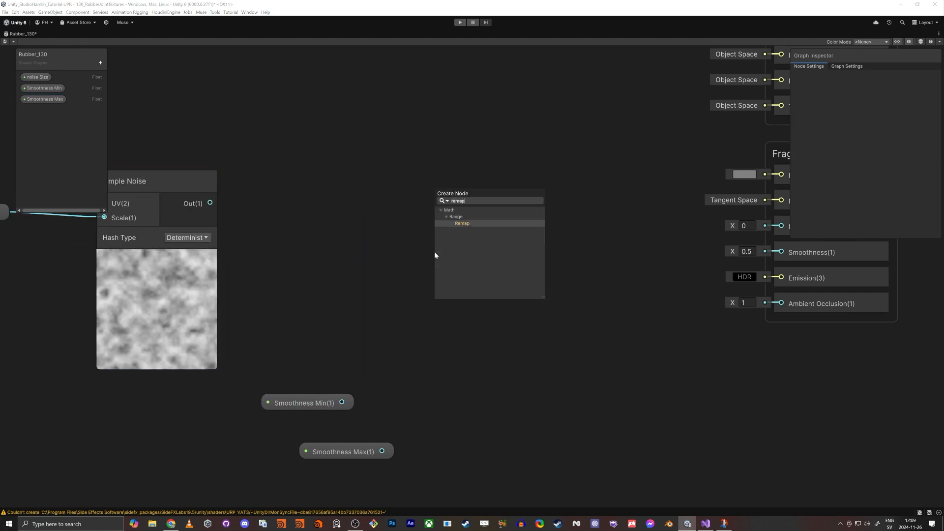
{"action": "key", "text": "Return"}
{"action": "left_click_drag", "start_coordinate": [489, 276], "coordinate": [547, 227]}
Step: Add a Vector 2 node beneath the Remap node and arrange the nearby nodes
{"action": "left_click", "coordinate": [359, 328]}
{"action": "key", "text": "space"}
{"action": "type", "text": "vec"}
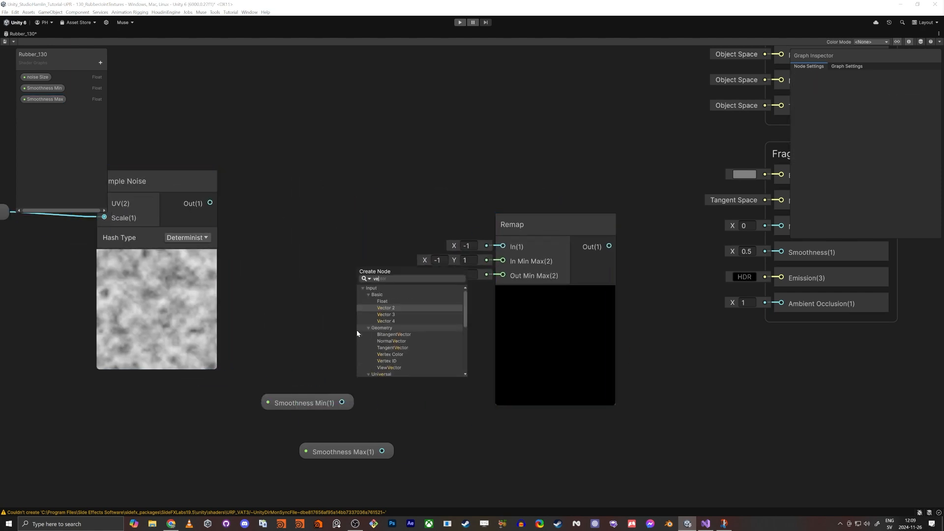
{"action": "key", "text": "Down"}
{"action": "key", "text": "Return"}
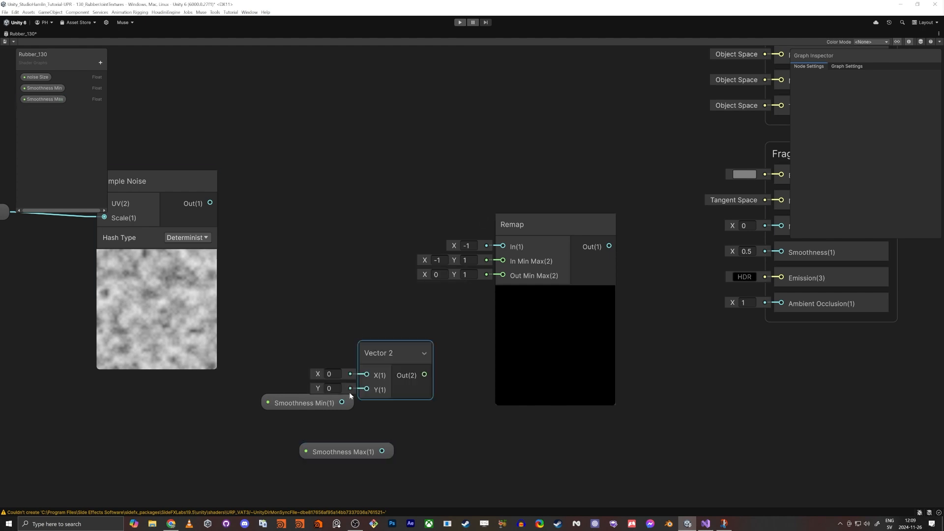
{"action": "left_click_drag", "start_coordinate": [279, 406], "coordinate": [249, 415]}
{"action": "middle_click_drag", "start_coordinate": [169, 299], "coordinate": [177, 301]}
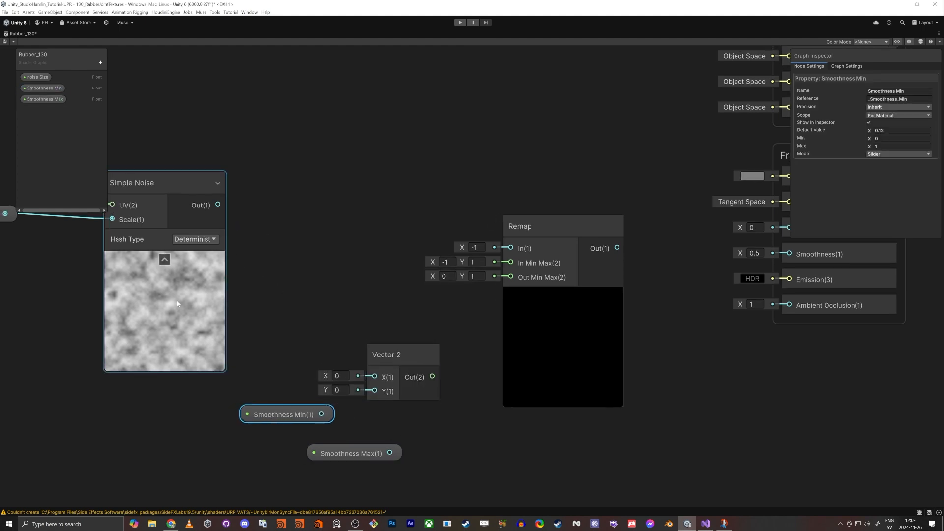
Step: Connect the Simple Noise output to the Remap's In input and set its In Min Max X to 0
{"action": "left_click_drag", "start_coordinate": [218, 203], "coordinate": [511, 248]}
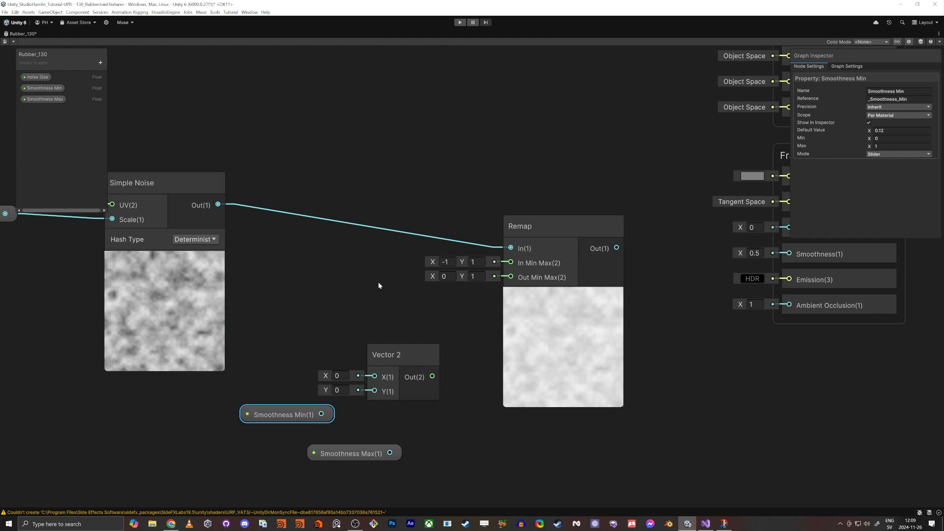
{"action": "left_click", "coordinate": [450, 262]}
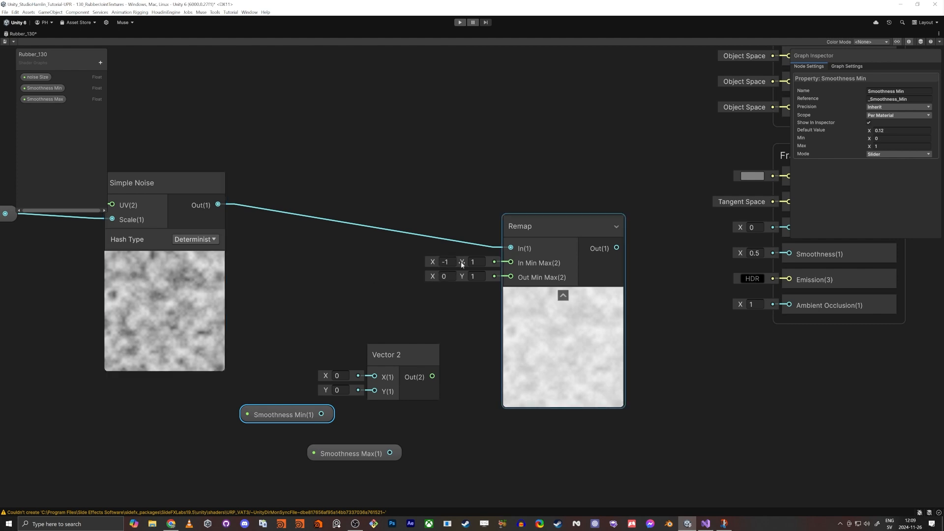
{"action": "type", "text": "0"}
{"action": "left_click", "coordinate": [438, 301]}
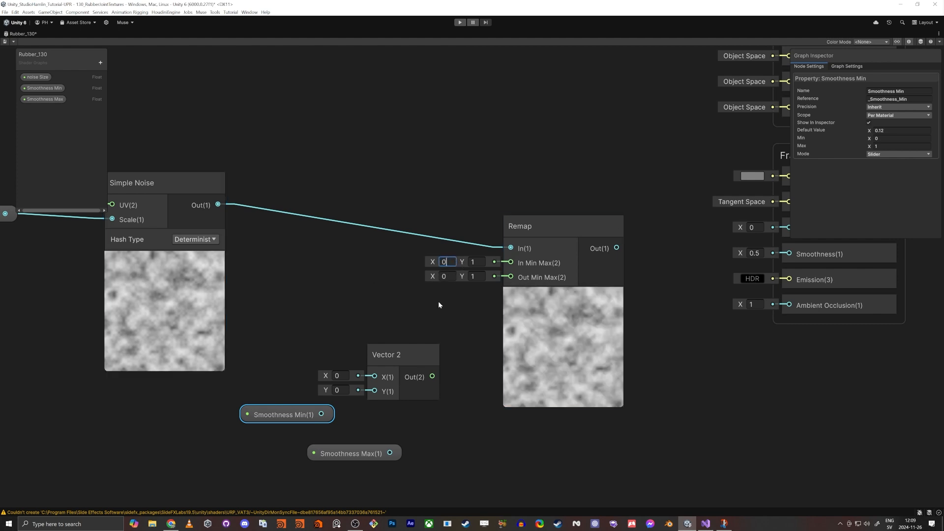
Step: Feed a Vector 2 built from Smoothness Min (X) and Smoothness Max (Y) into the Remap's Out Min Max
{"action": "left_click_drag", "start_coordinate": [432, 377], "coordinate": [511, 277]}
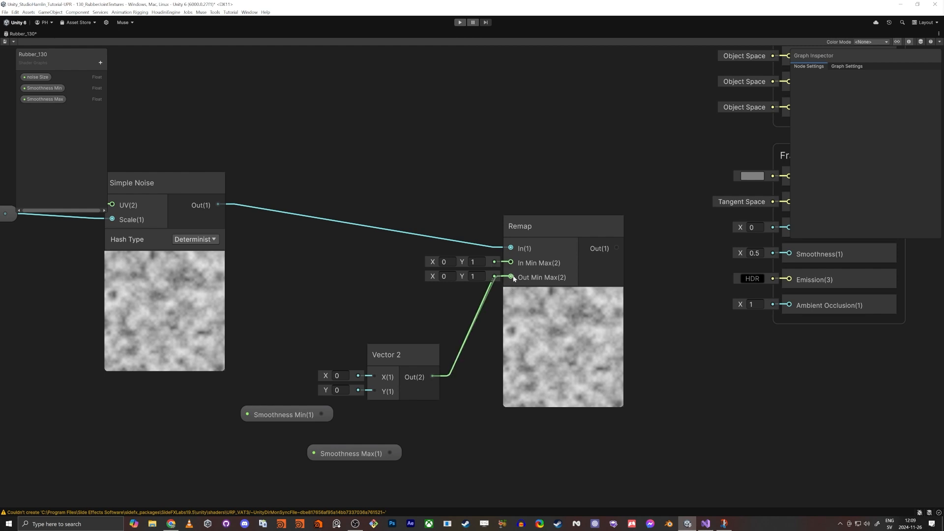
{"action": "left_click", "coordinate": [270, 420]}
{"action": "left_click_drag", "start_coordinate": [305, 414], "coordinate": [375, 377]}
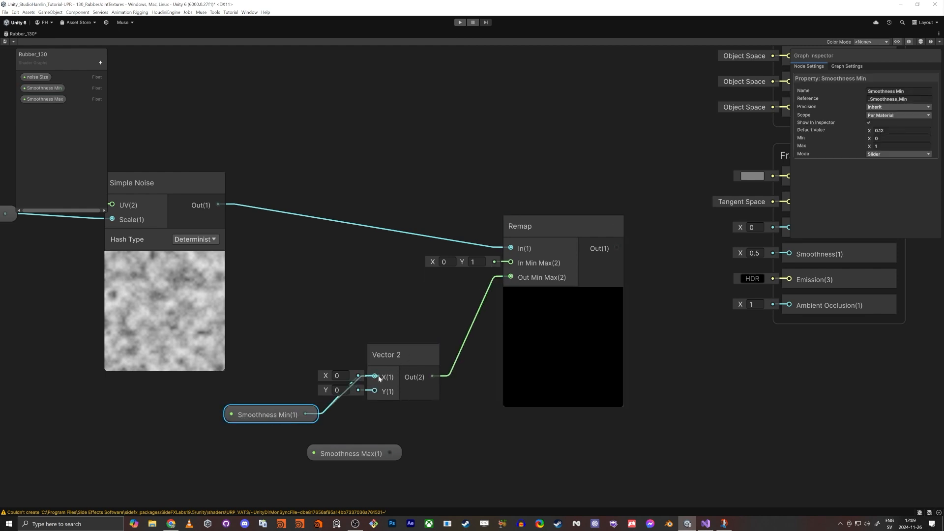
{"action": "left_click_drag", "start_coordinate": [393, 456], "coordinate": [375, 391]}
{"action": "left_click_drag", "start_coordinate": [266, 415], "coordinate": [286, 364]}
{"action": "left_click_drag", "start_coordinate": [347, 459], "coordinate": [281, 397]}
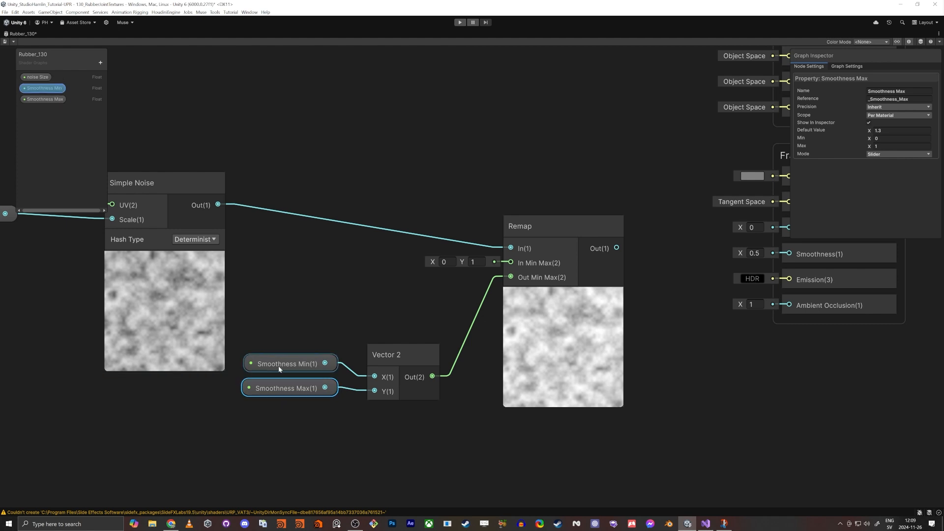
{"action": "left_click_drag", "start_coordinate": [289, 302], "coordinate": [476, 297]}
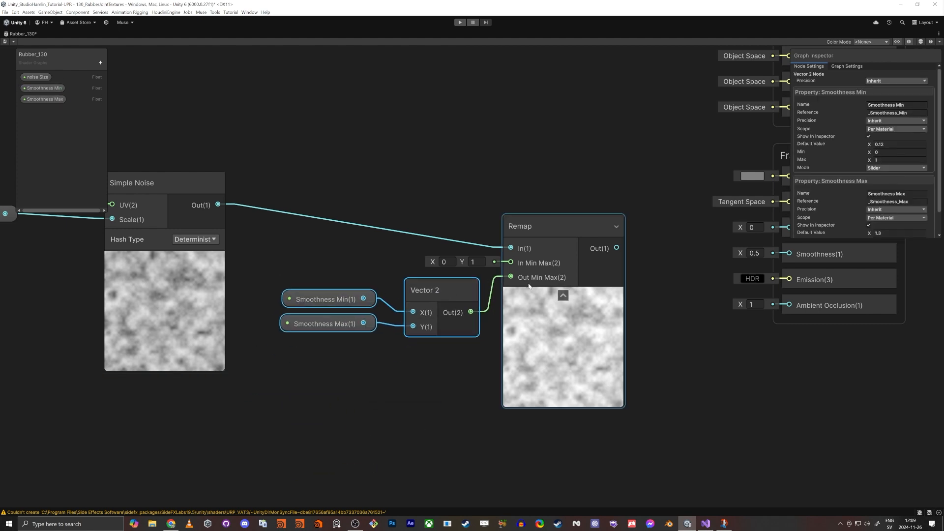
Step: Collapse the Remap preview and connect the Remap output to the Fragment Smoothness input
{"action": "left_click", "coordinate": [561, 315]}
{"action": "middle_click_drag", "start_coordinate": [725, 284], "coordinate": [622, 360]}
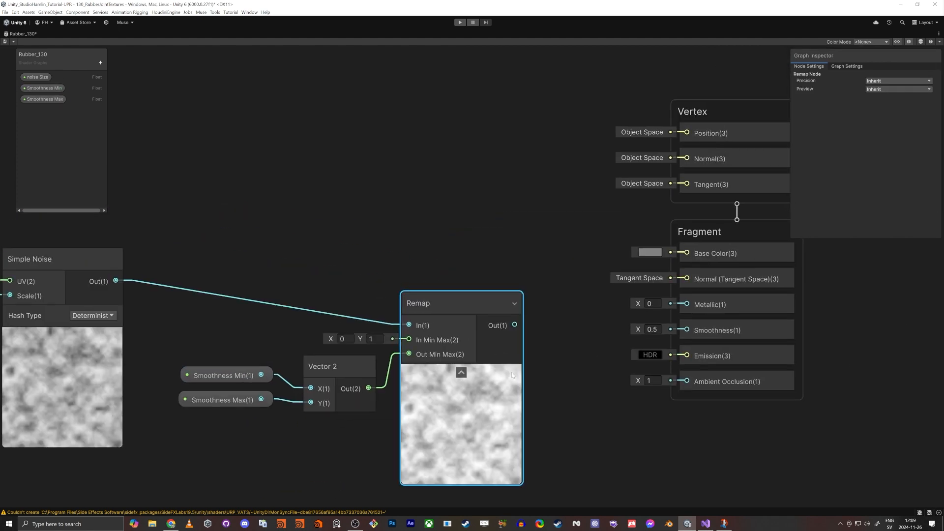
{"action": "left_click", "coordinate": [461, 372]}
{"action": "left_click", "coordinate": [559, 335]}
{"action": "left_click_drag", "start_coordinate": [501, 324], "coordinate": [690, 333]}
Step: Tidy the node layout next to the master stack and save the Rubber_130 shader graph
{"action": "middle_click_drag", "start_coordinate": [309, 465], "coordinate": [435, 409]}
{"action": "scroll", "coordinate": [434, 409], "scroll_direction": "down", "scroll_amount": 2}
{"action": "left_click_drag", "start_coordinate": [243, 260], "coordinate": [266, 288]}
{"action": "mouse_move", "coordinate": [84, 272]}
{"action": "left_mouse_down"}
{"action": "mouse_move", "coordinate": [128, 295]}
{"action": "mouse_move", "coordinate": [132, 313]}
{"action": "mouse_move", "coordinate": [179, 320]}
{"action": "left_mouse_up"}
{"action": "left_click_drag", "start_coordinate": [132, 254], "coordinate": [290, 327]}
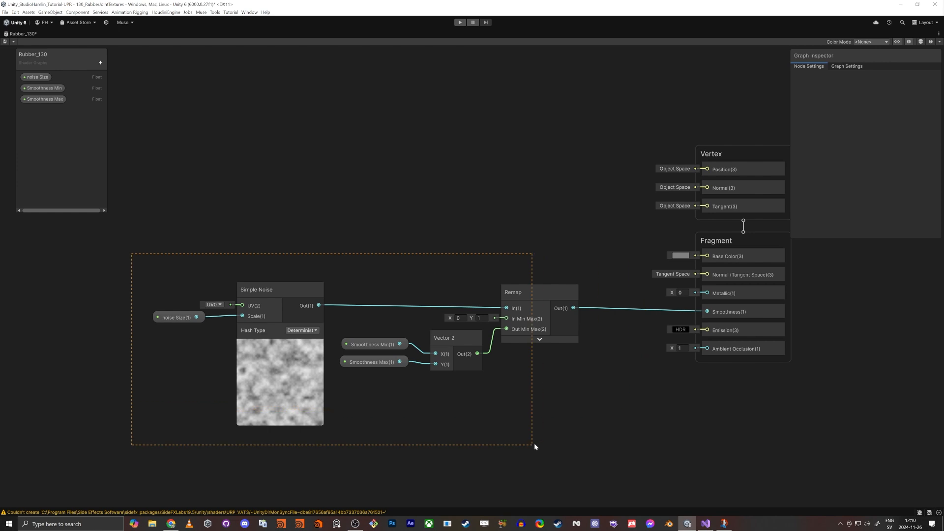
{"action": "left_click_drag", "start_coordinate": [534, 444], "coordinate": [534, 443]}
{"action": "left_click_drag", "start_coordinate": [544, 288], "coordinate": [571, 297]}
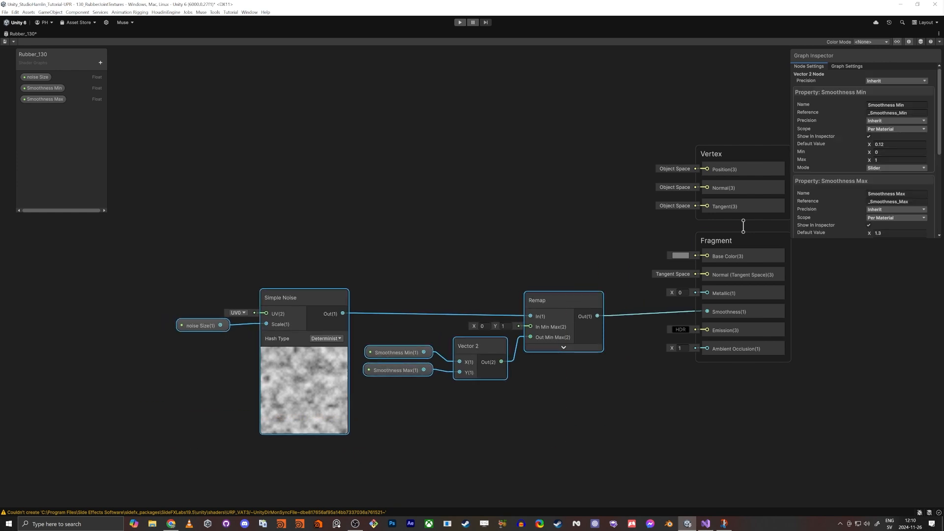
{"action": "left_click", "coordinate": [5, 42]}
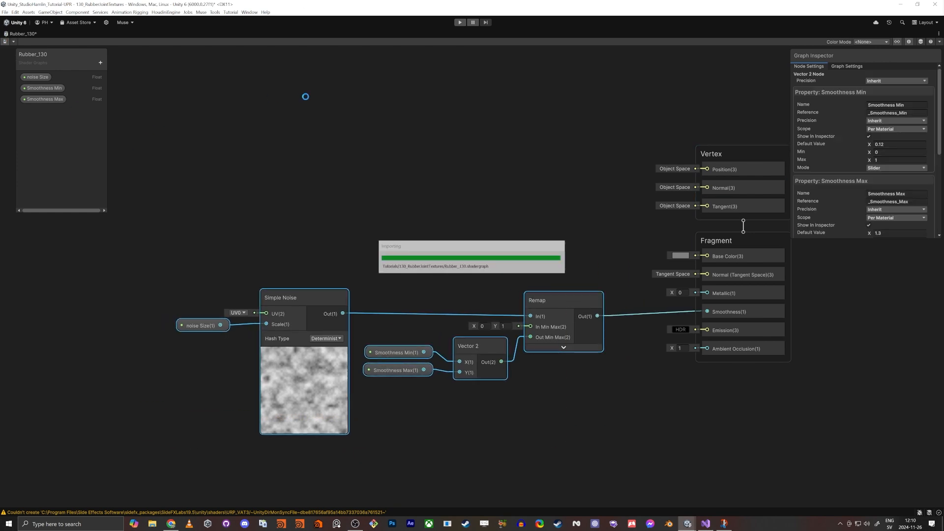
{"action": "left_click", "coordinate": [365, 168]}
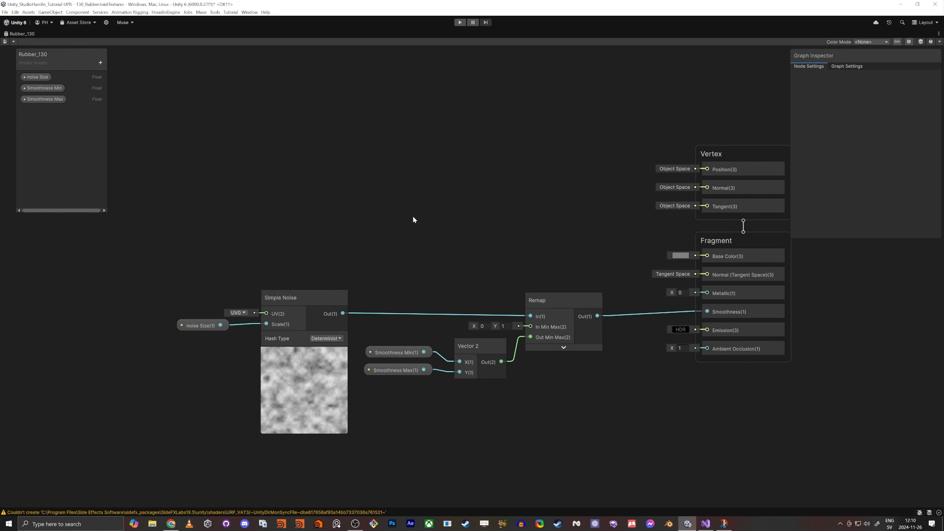
Step: Add a Color property, place it in the graph, and connect it to Base Color
{"action": "left_click", "coordinate": [100, 62]}
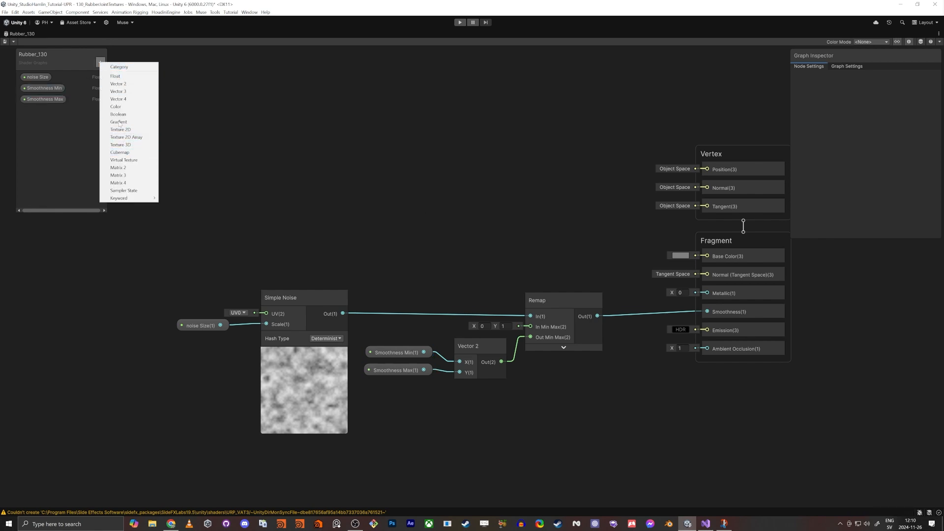
{"action": "left_click", "coordinate": [116, 106]}
{"action": "key", "text": "Return"}
{"action": "left_click", "coordinate": [32, 111]}
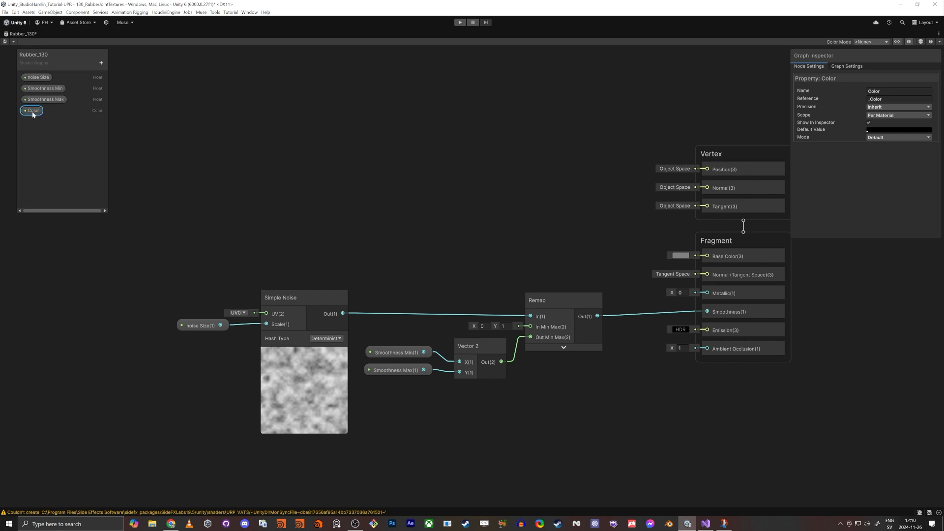
{"action": "left_click_drag", "start_coordinate": [33, 110], "coordinate": [540, 209]}
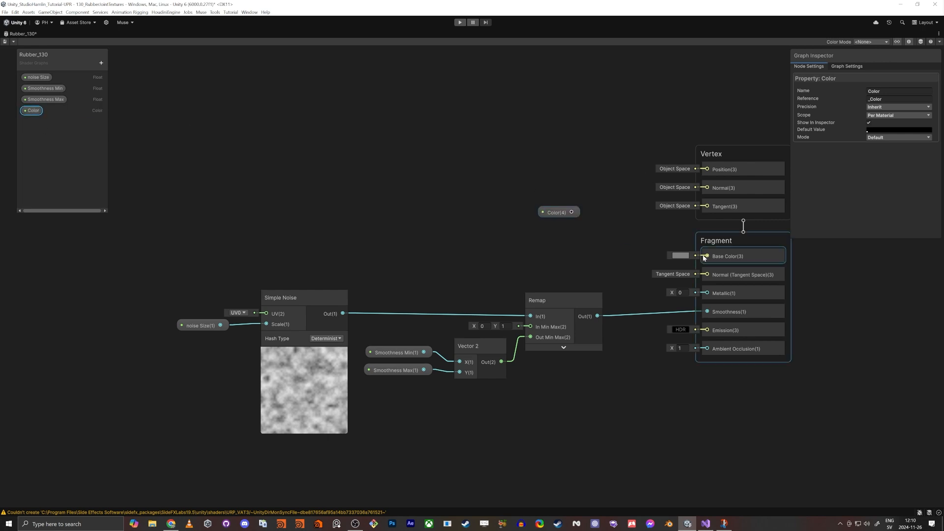
{"action": "left_click_drag", "start_coordinate": [705, 257], "coordinate": [546, 212]}
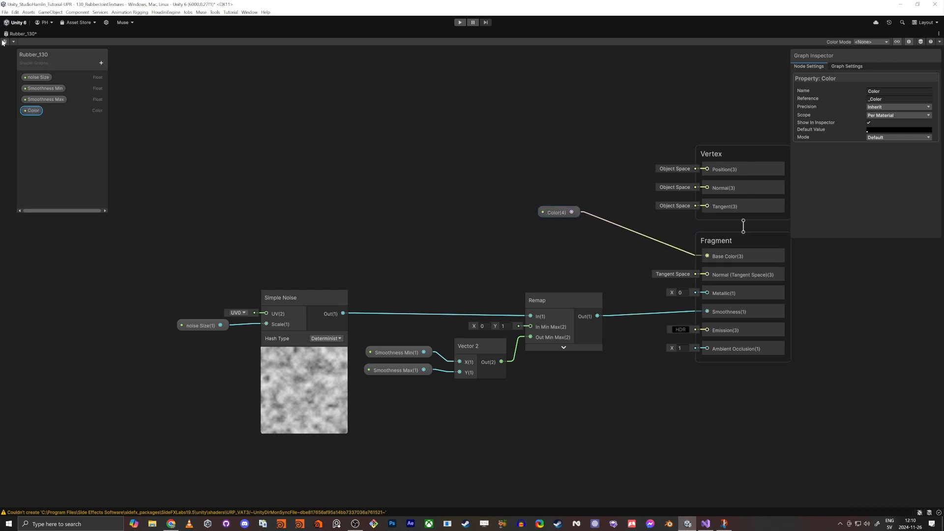
Step: Return to the Scene view, select the Arm object, and expand its Rubber_130 material surface inputs
{"action": "scroll", "coordinate": [303, 202], "scroll_direction": "down", "scroll_amount": 1}
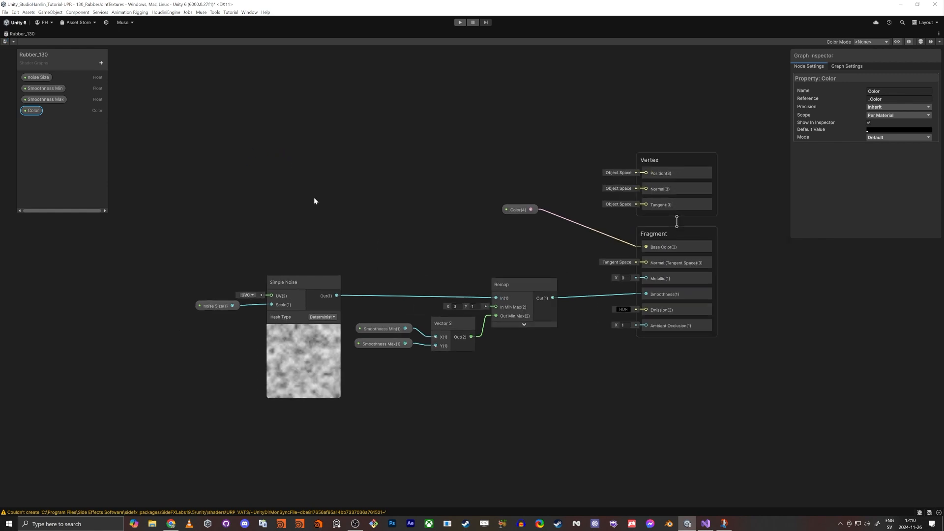
{"action": "key", "text": "shift+space"}
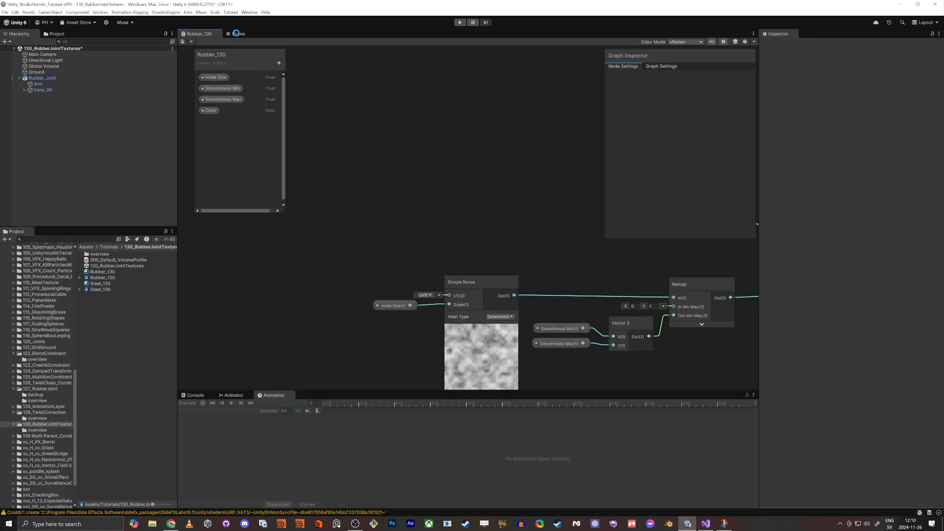
{"action": "left_click", "coordinate": [237, 35]}
{"action": "key", "text": "w"}
{"action": "right_click_drag", "start_coordinate": [471, 211], "coordinate": [474, 254]}
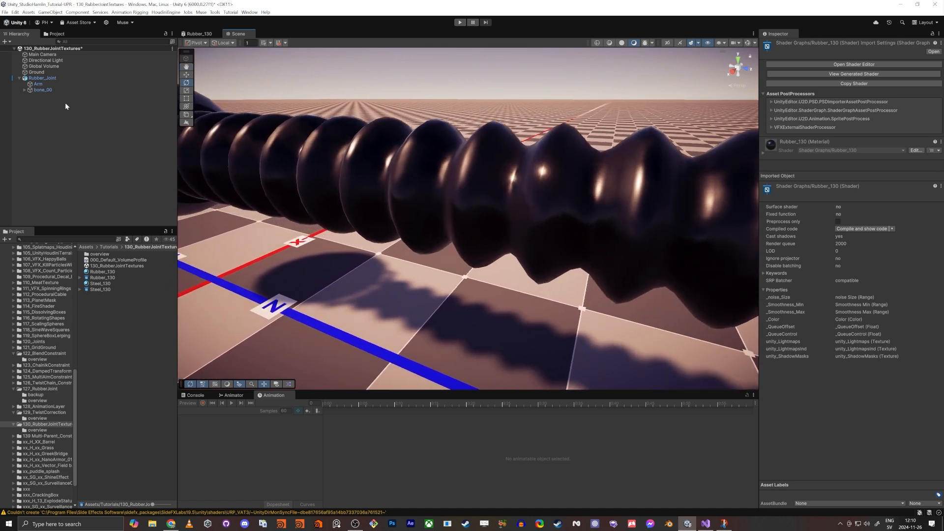
{"action": "left_click", "coordinate": [367, 196]}
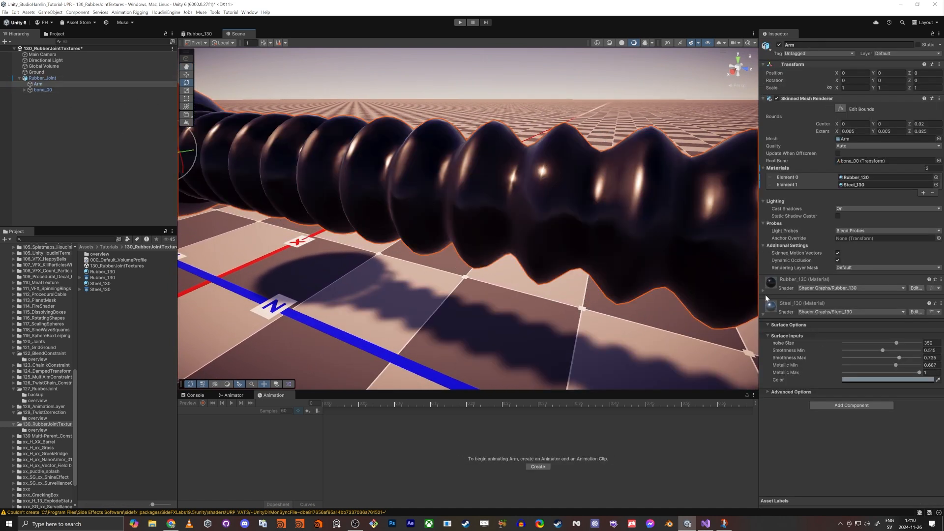
{"action": "left_click", "coordinate": [764, 291]}
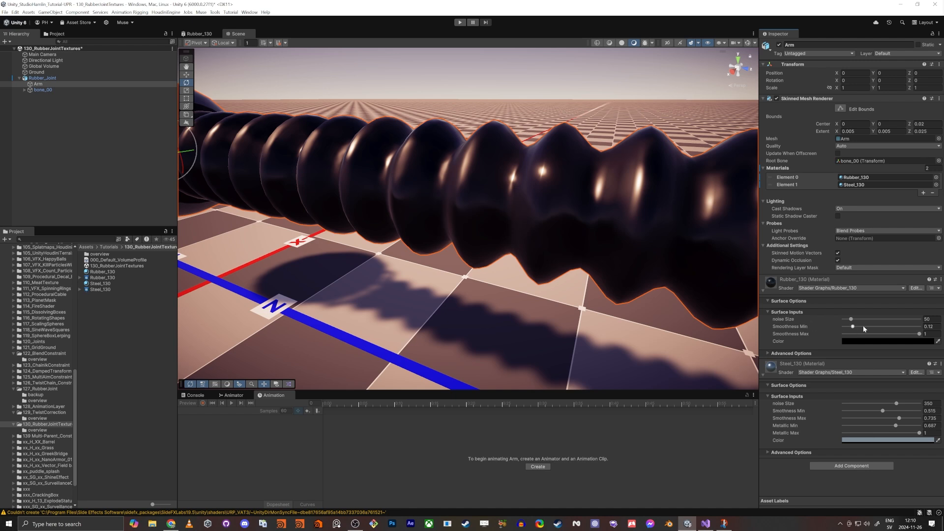
Step: Set the rubber material's noise Size to about 324, Smoothness Min to about 0, and Smoothness Max to about 0.45
{"action": "mouse_move", "coordinate": [857, 324]}
{"action": "left_mouse_down"}
{"action": "mouse_move", "coordinate": [907, 328]}
{"action": "mouse_move", "coordinate": [855, 325]}
{"action": "left_mouse_up"}
{"action": "left_click_drag", "start_coordinate": [919, 334], "coordinate": [894, 323]}
{"action": "right_click_drag", "start_coordinate": [491, 192], "coordinate": [566, 204]}
{"action": "key", "text": "w"}
{"action": "key", "text": "s"}
{"action": "scroll", "coordinate": [559, 196], "scroll_direction": "down", "scroll_amount": 3}
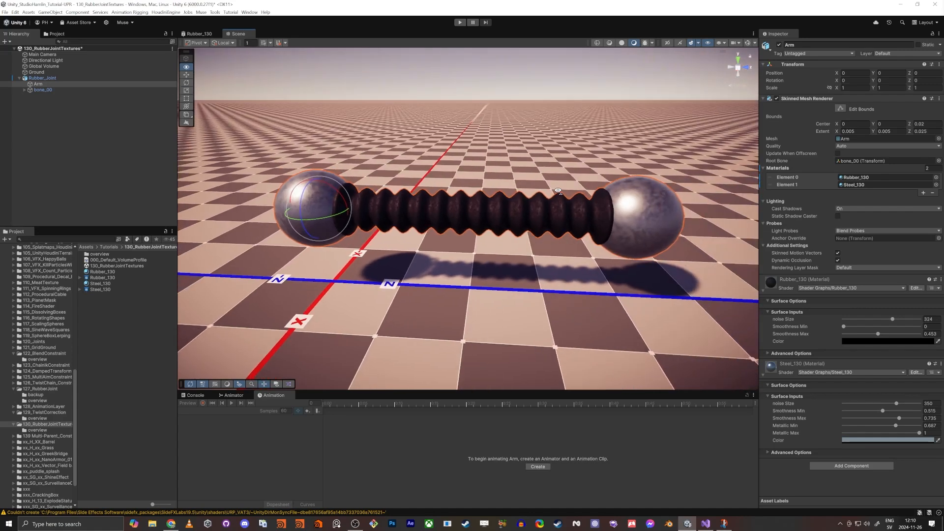
Step: Pick a new Color for the Rubber_130 material and inspect the rubber up close
{"action": "left_click", "coordinate": [865, 341]}
{"action": "left_click_drag", "start_coordinate": [877, 396], "coordinate": [875, 411]}
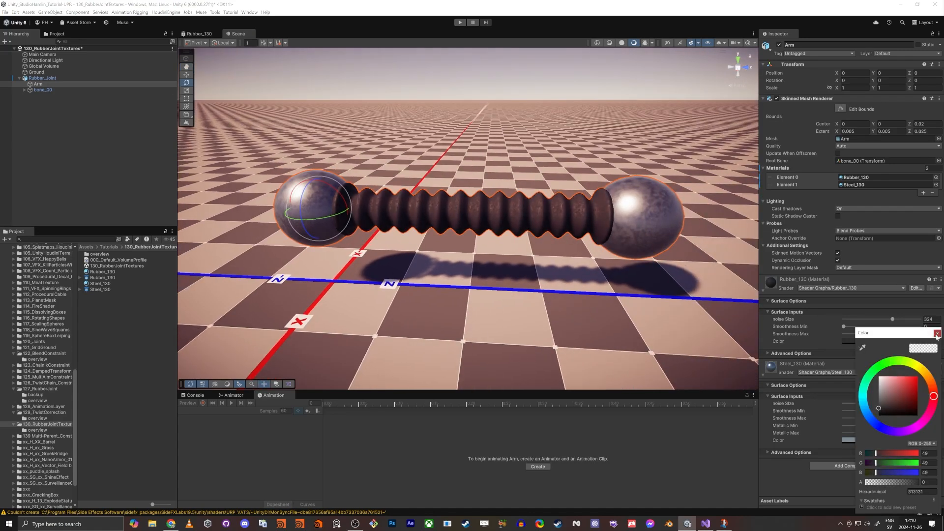
{"action": "left_click", "coordinate": [938, 333]}
{"action": "scroll", "coordinate": [509, 246], "scroll_direction": "up", "scroll_amount": 3}
{"action": "left_click_drag", "start_coordinate": [509, 245], "coordinate": [588, 235], "text": "alt"}
{"action": "right_click_drag", "start_coordinate": [587, 235], "coordinate": [512, 244]}
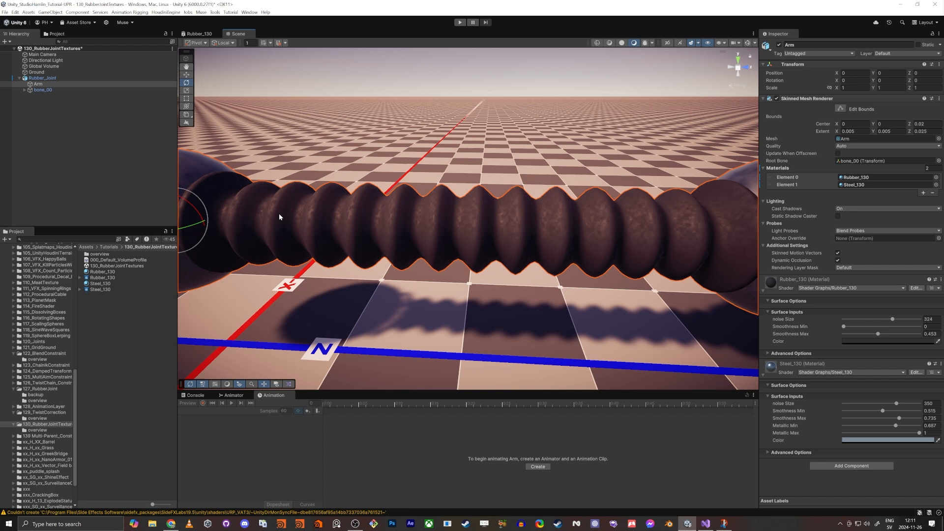
{"action": "left_click", "coordinate": [200, 34]}
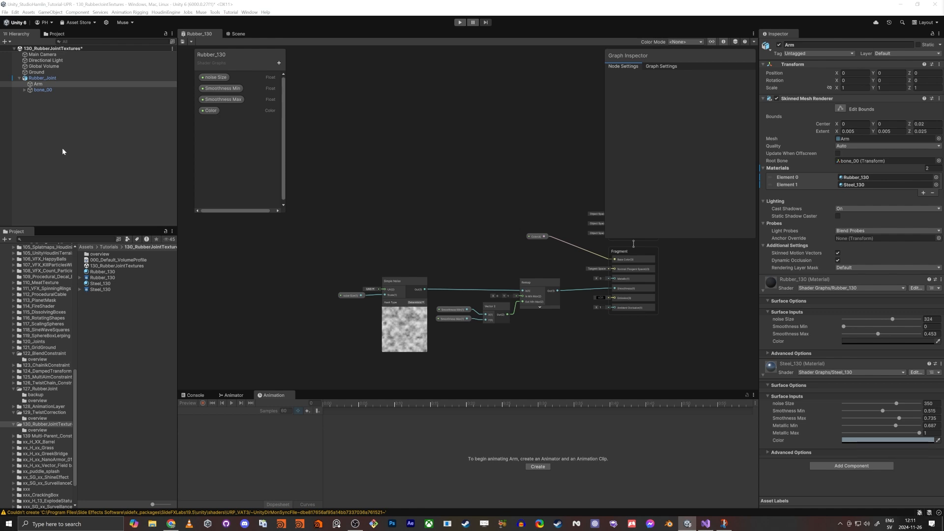
{"action": "key", "text": "shift+space"}
{"action": "middle_click_drag", "start_coordinate": [283, 253], "coordinate": [546, 266]}
{"action": "scroll", "coordinate": [613, 253], "scroll_direction": "up", "scroll_amount": 3}
{"action": "mouse_move", "coordinate": [629, 273]}
{"action": "left_mouse_down"}
{"action": "mouse_move", "coordinate": [624, 252]}
{"action": "mouse_move", "coordinate": [630, 285]}
{"action": "left_mouse_up"}
{"action": "left_click", "coordinate": [498, 286]}
{"action": "key", "text": "space"}
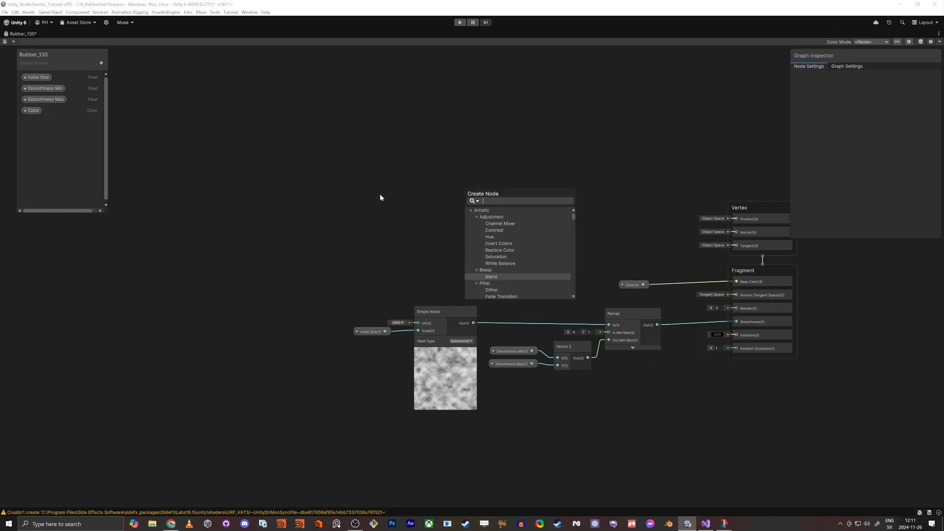
{"action": "key", "text": "alt+Tab"}
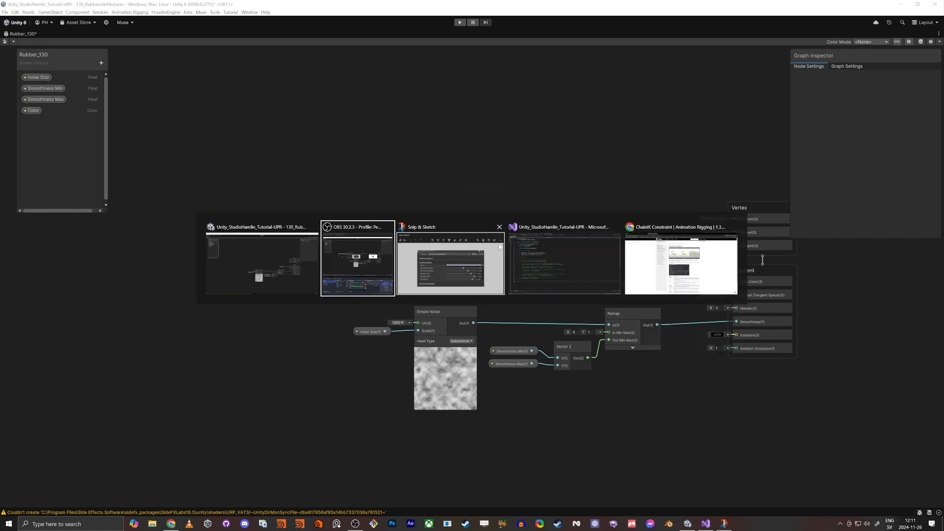
{"action": "left_click", "coordinate": [283, 259]}
{"action": "key", "text": "shift+space"}
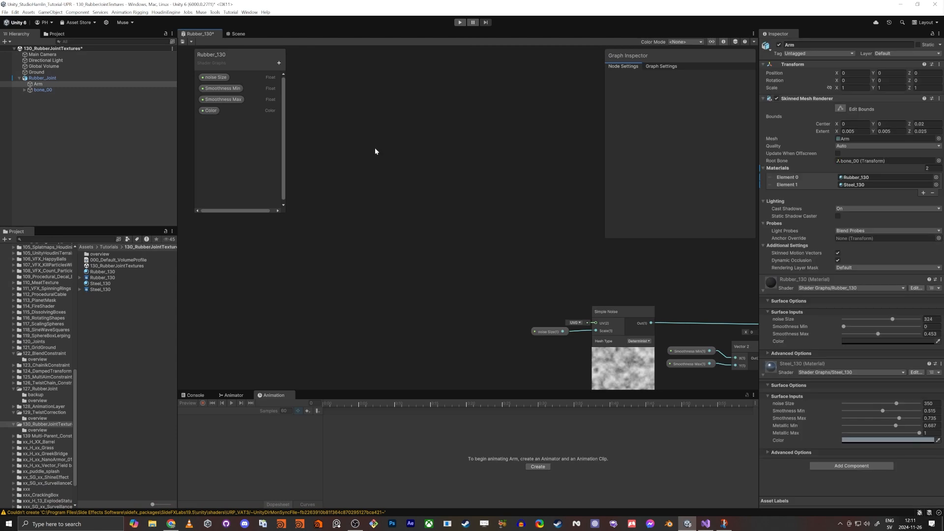
Step: In the Scene view, select Rubber_Joint and move it to about X 2.475, Z 0.23
{"action": "left_click", "coordinate": [239, 34]}
{"action": "right_click_drag", "start_coordinate": [509, 232], "coordinate": [577, 328]}
{"action": "key", "text": "s"}
{"action": "left_click", "coordinate": [70, 78]}
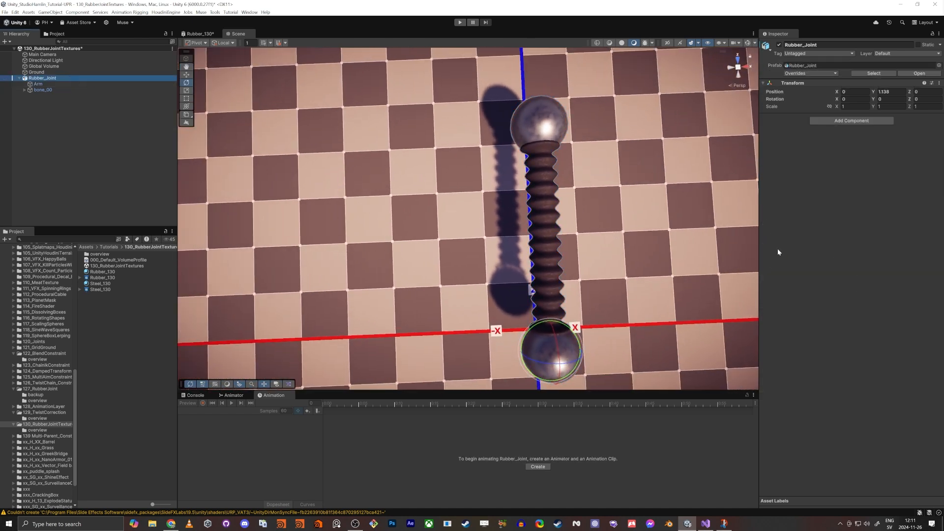
{"action": "key", "text": "w"}
{"action": "right_click_drag", "start_coordinate": [559, 362], "coordinate": [549, 300]}
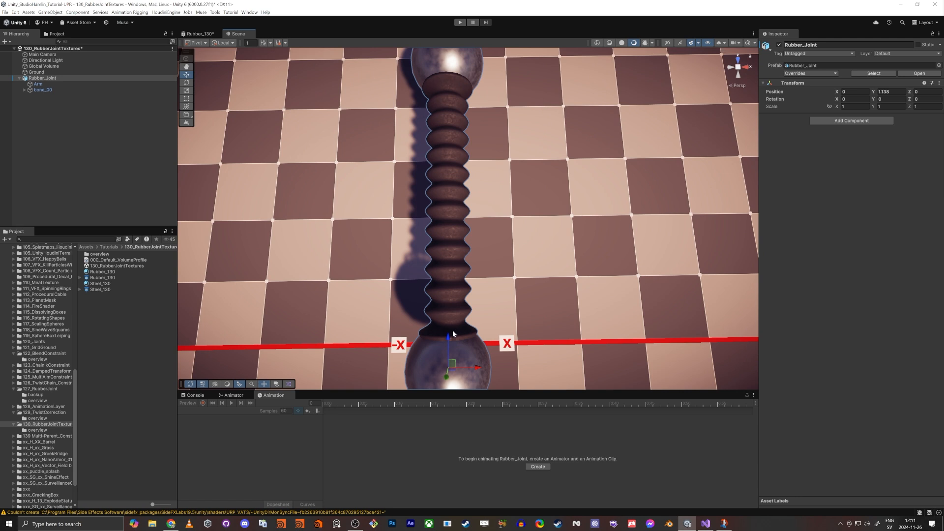
{"action": "left_click_drag", "start_coordinate": [452, 365], "coordinate": [615, 336]}
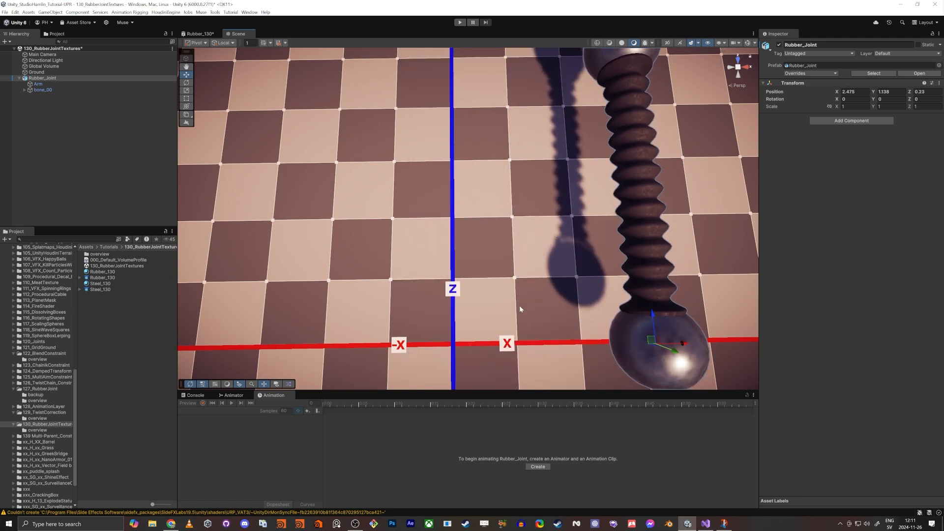
Step: Set Rubber_Joint's Y position to about 0.2 and move it to about X 0.48, Z -0.44 on the ground
{"action": "left_click_drag", "start_coordinate": [631, 341], "coordinate": [462, 301]}
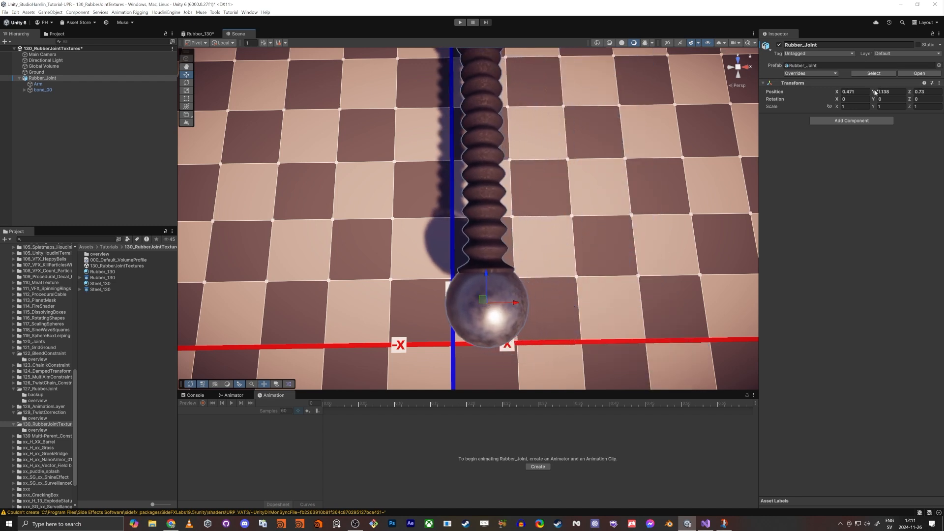
{"action": "mouse_move", "coordinate": [875, 92]}
{"action": "left_mouse_down"}
{"action": "mouse_move", "coordinate": [863, 91]}
{"action": "mouse_move", "coordinate": [872, 94]}
{"action": "left_mouse_up"}
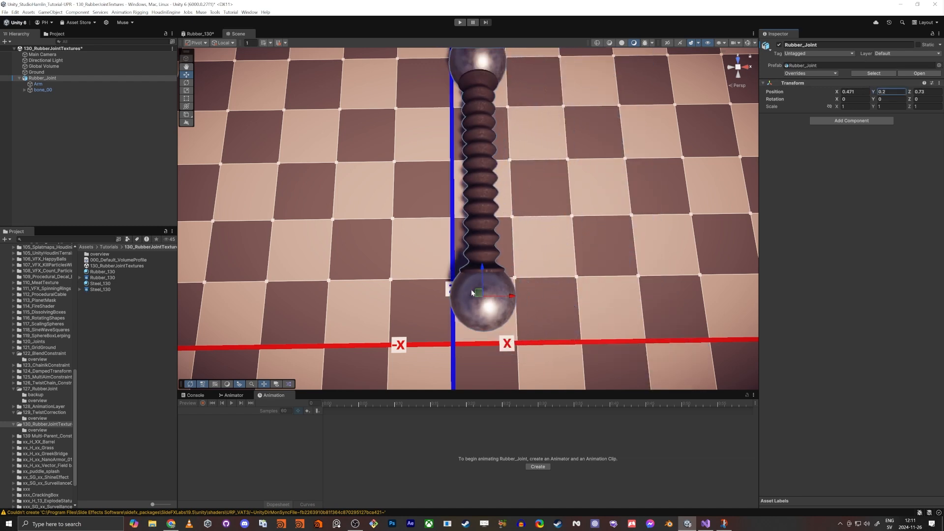
{"action": "left_click_drag", "start_coordinate": [471, 293], "coordinate": [468, 370]}
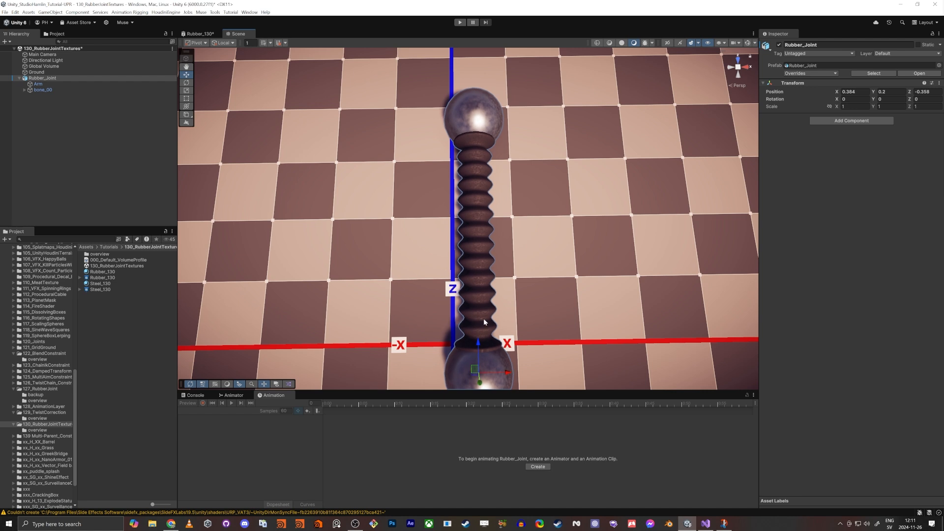
{"action": "left_click", "coordinate": [738, 67]}
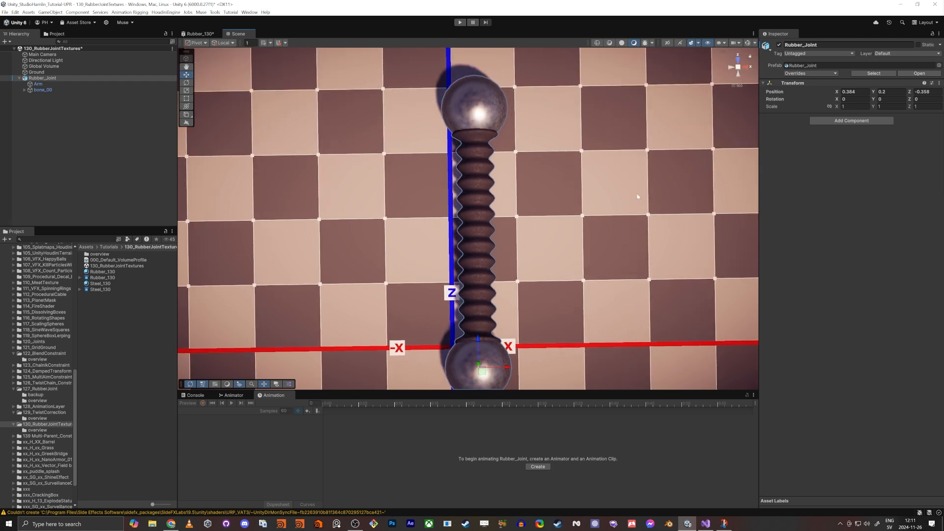
{"action": "middle_click_drag", "start_coordinate": [610, 204], "coordinate": [612, 122]}
{"action": "left_click_drag", "start_coordinate": [479, 275], "coordinate": [489, 280]}
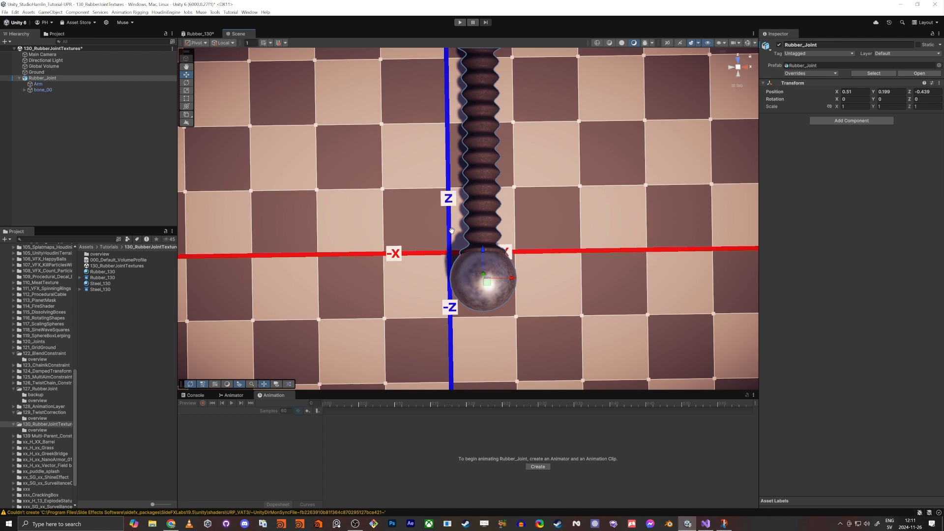
{"action": "middle_click_drag", "start_coordinate": [466, 219], "coordinate": [481, 315]}
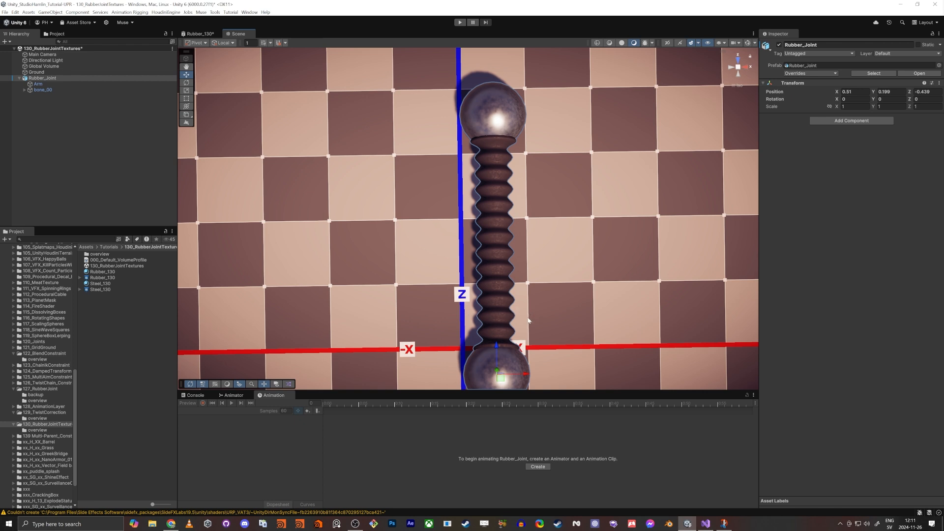
{"action": "middle_click_drag", "start_coordinate": [497, 318], "coordinate": [492, 292]}
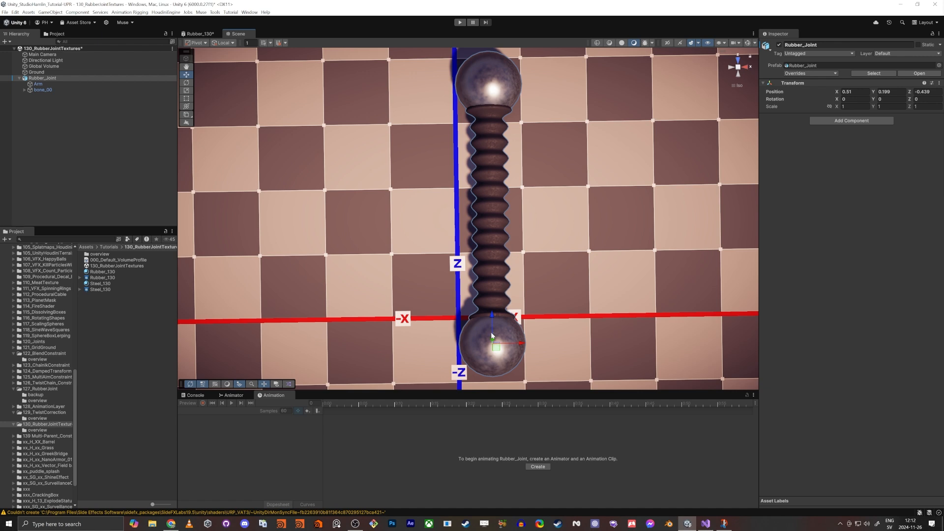
{"action": "left_click_drag", "start_coordinate": [512, 347], "coordinate": [408, 351]}
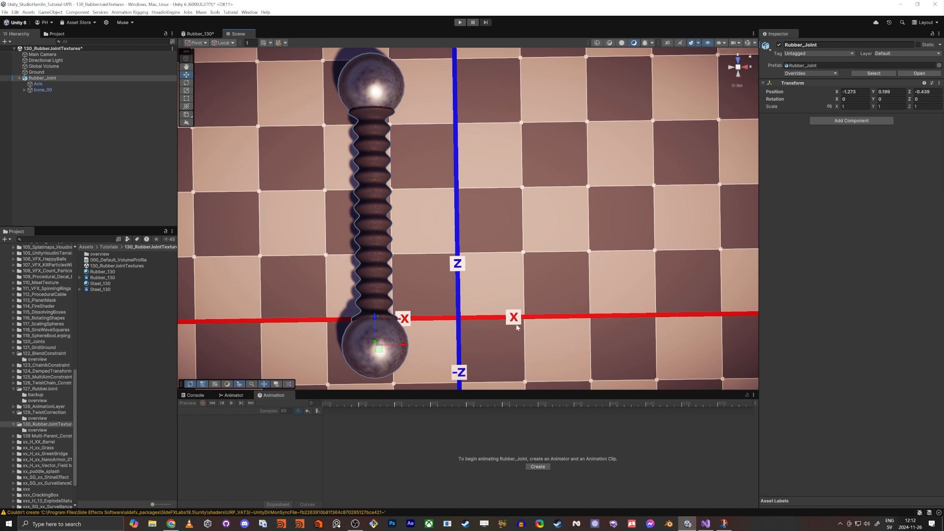
{"action": "left_click_drag", "start_coordinate": [404, 345], "coordinate": [521, 345]}
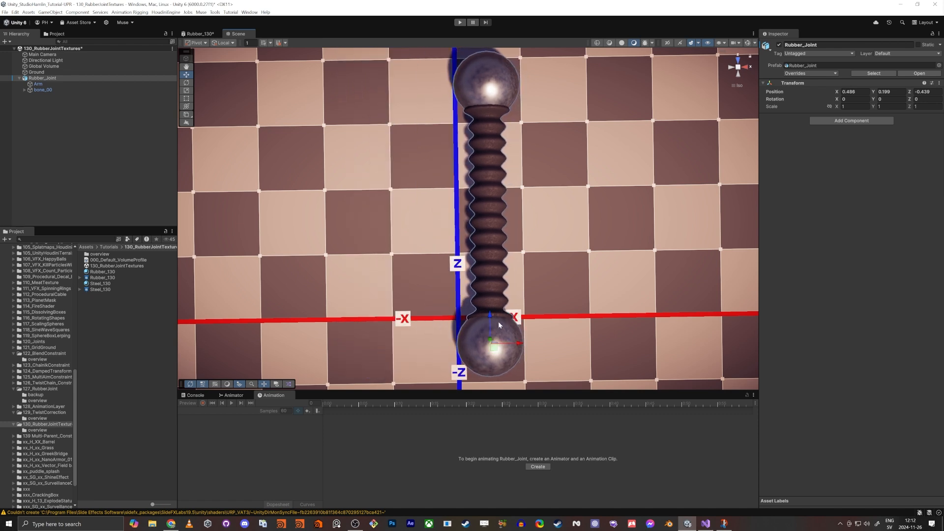
Step: Open the Rubber_130 shader graph and add a UV node
{"action": "left_click", "coordinate": [197, 33]}
{"action": "scroll", "coordinate": [421, 194], "scroll_direction": "down", "scroll_amount": 3}
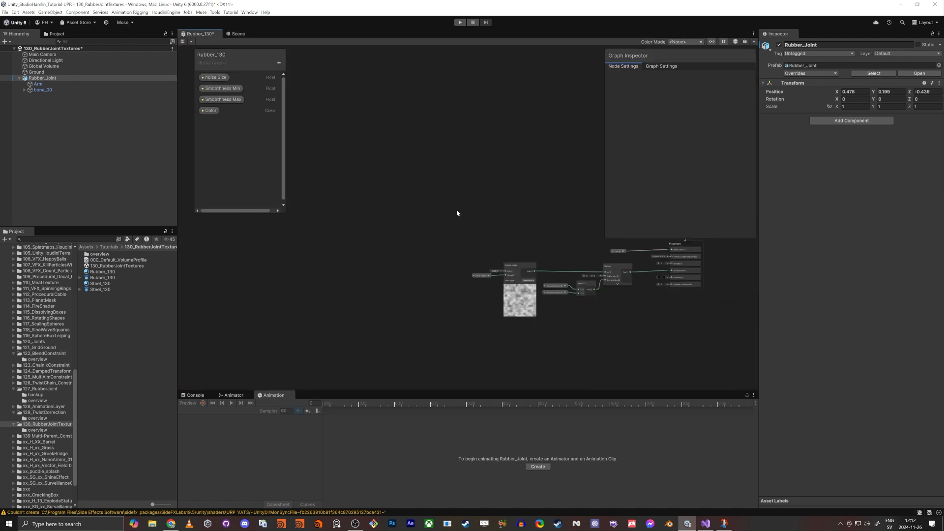
{"action": "scroll", "coordinate": [458, 211], "scroll_direction": "up", "scroll_amount": 2}
{"action": "key", "text": "space"}
{"action": "type", "text": "uv"}
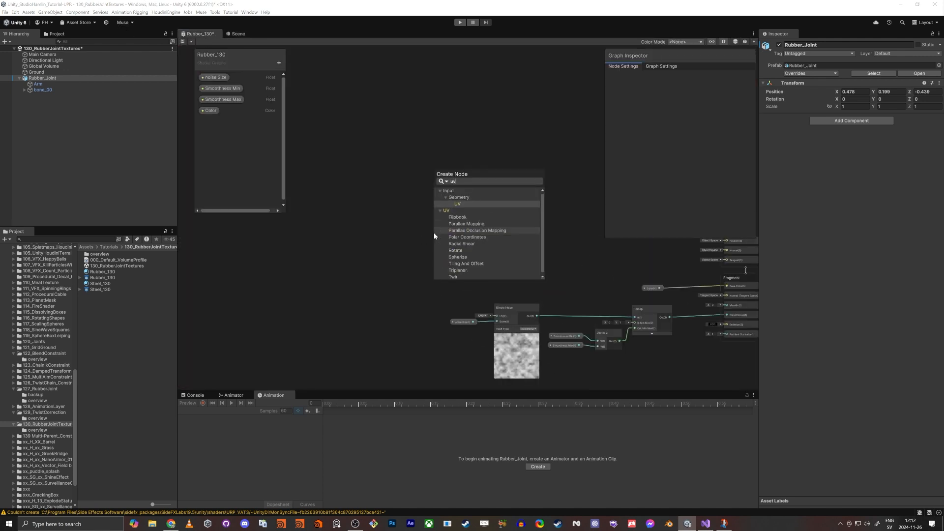
{"action": "key", "text": "Return"}
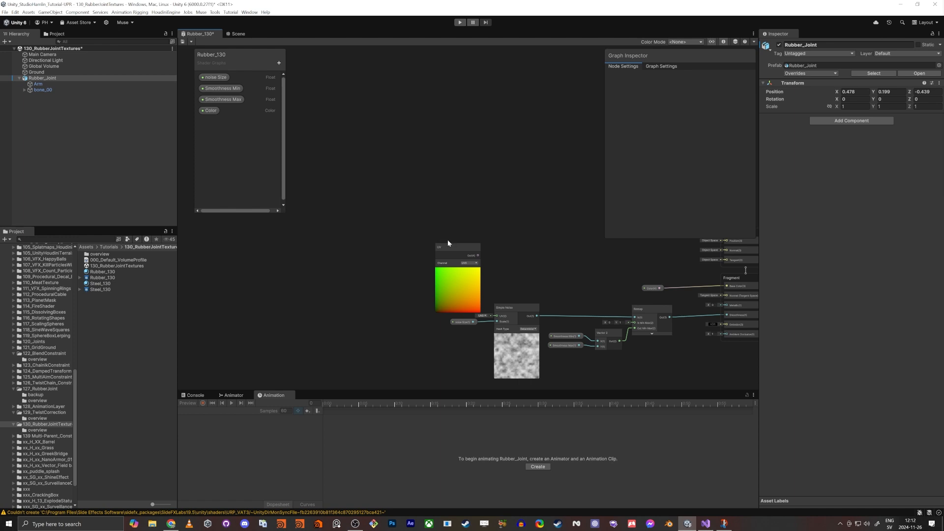
Step: Add a Swizzle node fed by the UV output and set its Mask to x
{"action": "left_click_drag", "start_coordinate": [448, 245], "coordinate": [471, 237]}
{"action": "scroll", "coordinate": [438, 243], "scroll_direction": "up", "scroll_amount": 2}
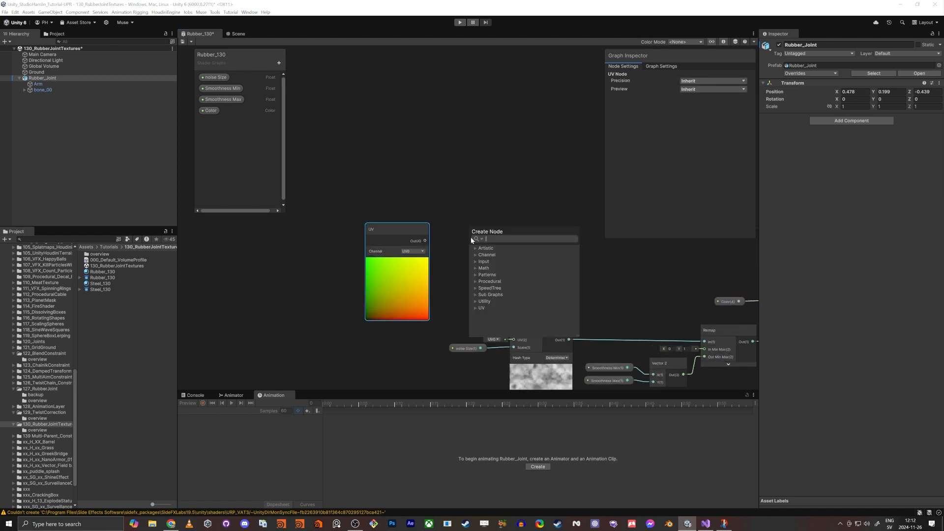
{"action": "type", "text": "swizzle"}
{"action": "key", "text": "Return"}
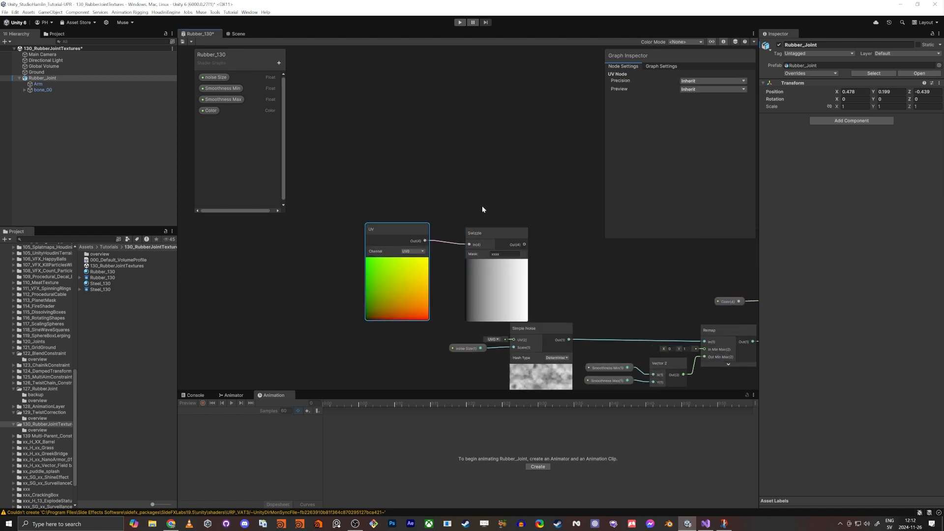
{"action": "left_click", "coordinate": [498, 253]}
{"action": "type", "text": "x"}
{"action": "left_click", "coordinate": [518, 157]}
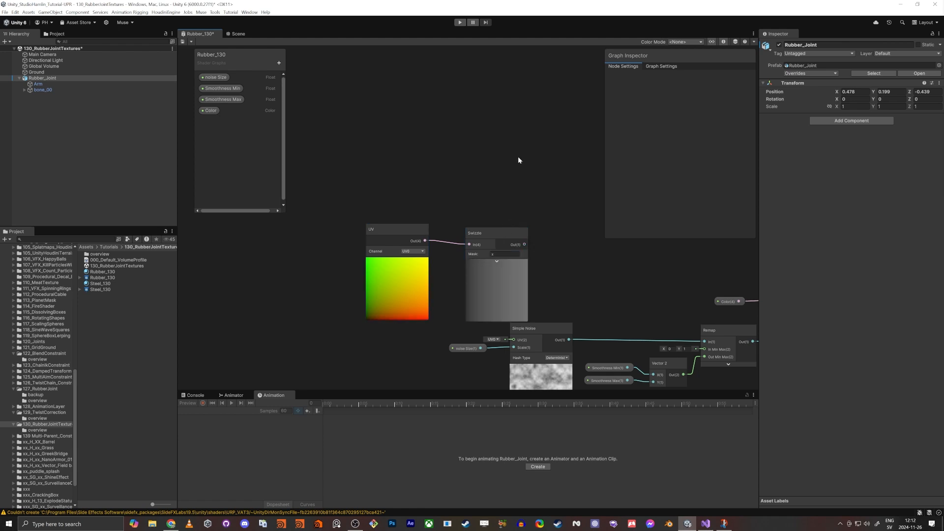
Step: Move the UV and Swizzle nodes together above the Simple Noise node
{"action": "left_click_drag", "start_coordinate": [386, 196], "coordinate": [494, 256]}
{"action": "left_click_drag", "start_coordinate": [491, 233], "coordinate": [397, 206]}
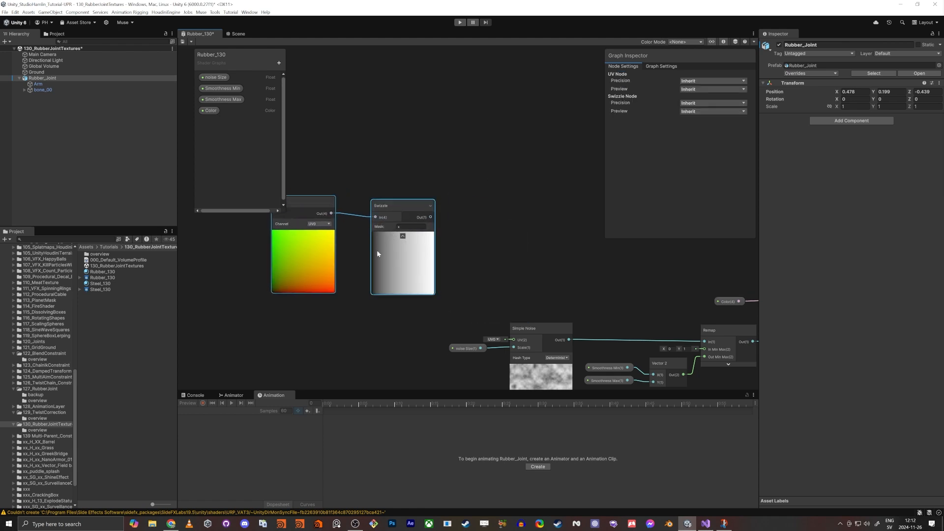
{"action": "scroll", "coordinate": [375, 261], "scroll_direction": "up", "scroll_amount": 8}
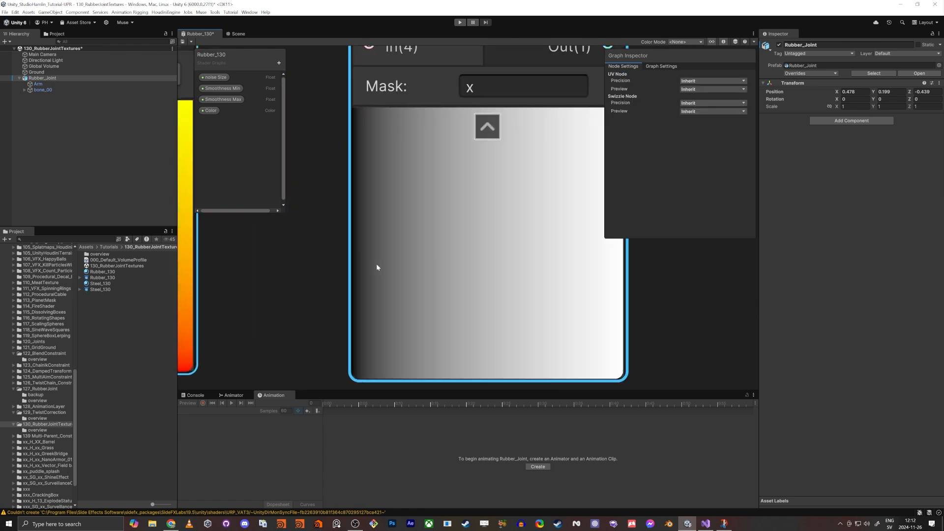
{"action": "scroll", "coordinate": [605, 271], "scroll_direction": "down", "scroll_amount": 8}
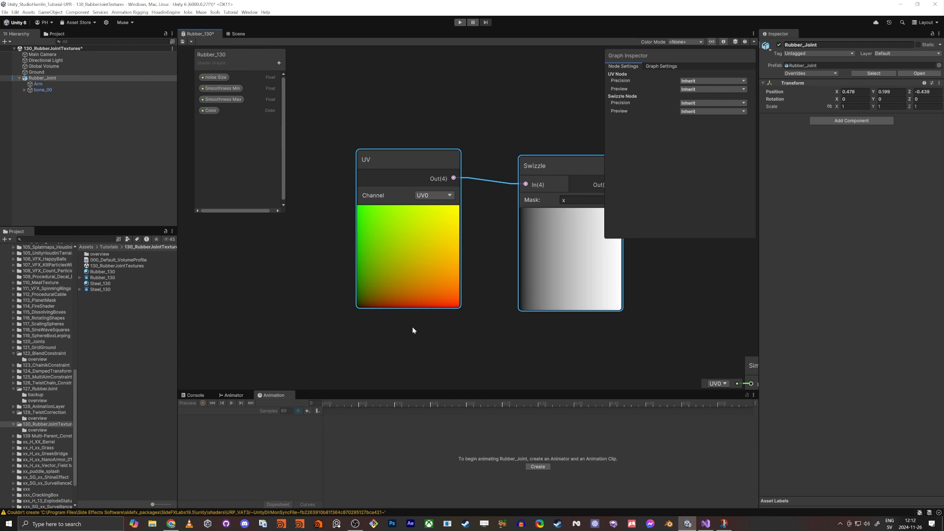
{"action": "scroll", "coordinate": [413, 327], "scroll_direction": "up", "scroll_amount": 10}
{"action": "scroll", "coordinate": [531, 270], "scroll_direction": "down", "scroll_amount": 1}
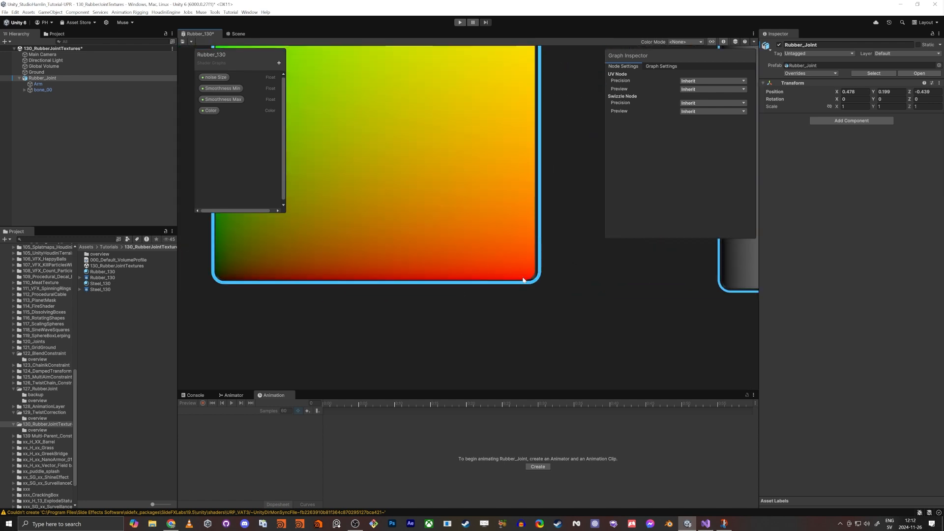
{"action": "scroll", "coordinate": [510, 279], "scroll_direction": "down", "scroll_amount": 5}
{"action": "middle_click_drag", "start_coordinate": [654, 335], "coordinate": [453, 363]}
{"action": "middle_click_drag", "start_coordinate": [686, 309], "coordinate": [610, 309]}
{"action": "scroll", "coordinate": [610, 308], "scroll_direction": "down", "scroll_amount": 1}
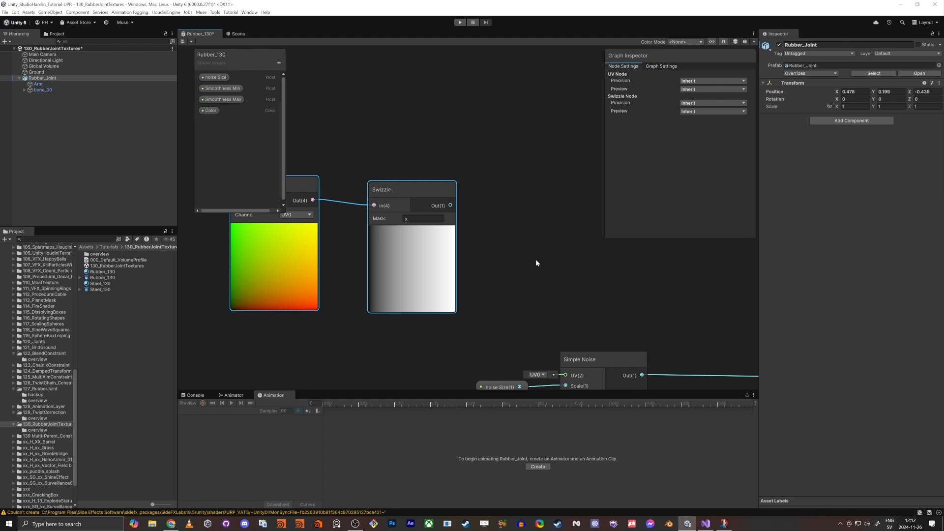
{"action": "left_click_drag", "start_coordinate": [414, 193], "coordinate": [361, 205]}
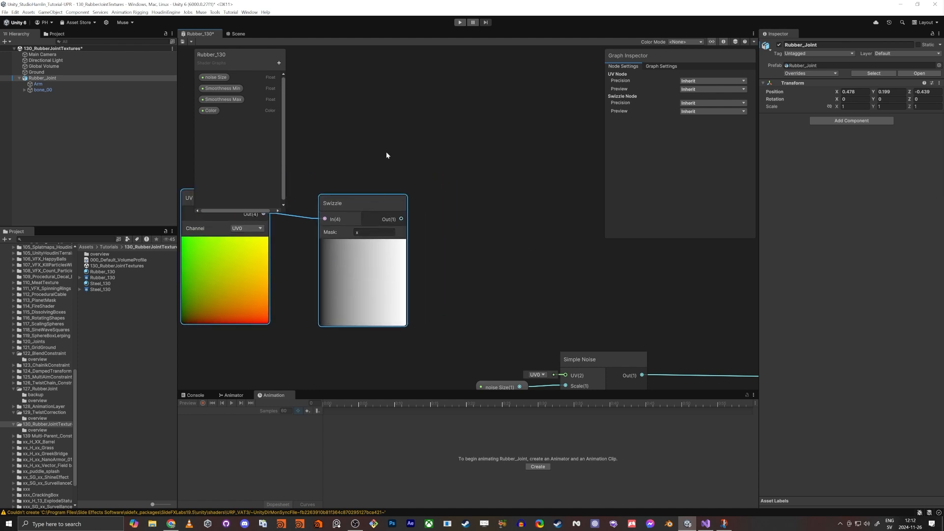
{"action": "left_click", "coordinate": [370, 196]}
{"action": "scroll", "coordinate": [494, 228], "scroll_direction": "down", "scroll_amount": 2}
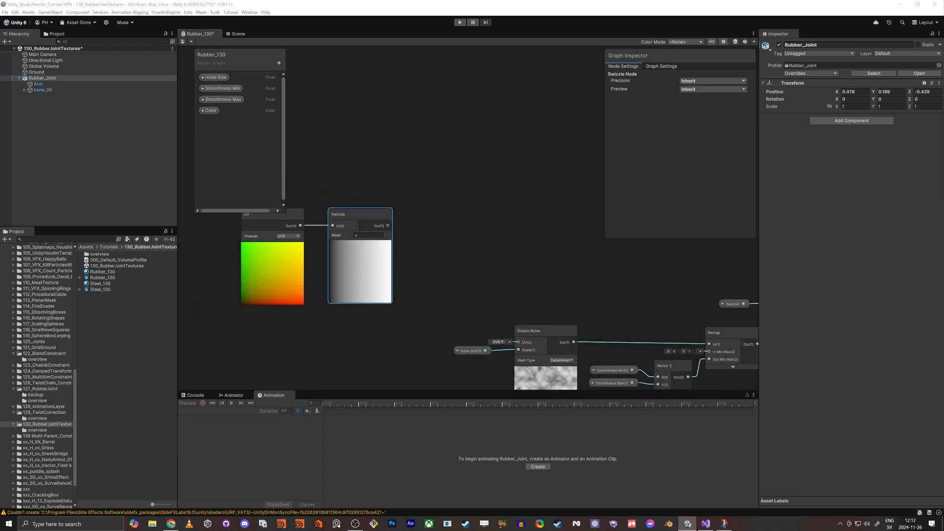
Step: Add a Cosine node and connect the Swizzle output to its input
{"action": "left_click", "coordinate": [513, 217]}
{"action": "key", "text": "space"}
{"action": "type", "text": "cosi"}
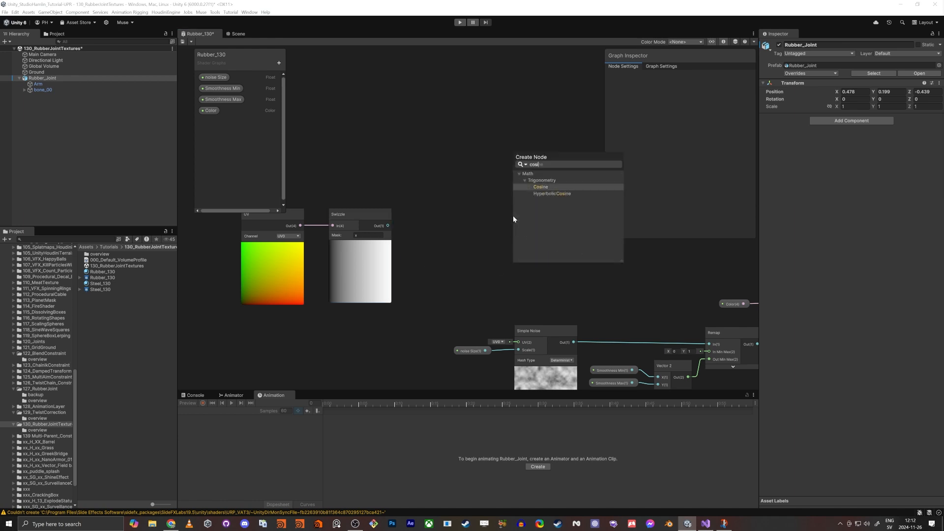
{"action": "key", "text": "Return"}
{"action": "left_click_drag", "start_coordinate": [523, 223], "coordinate": [475, 213]}
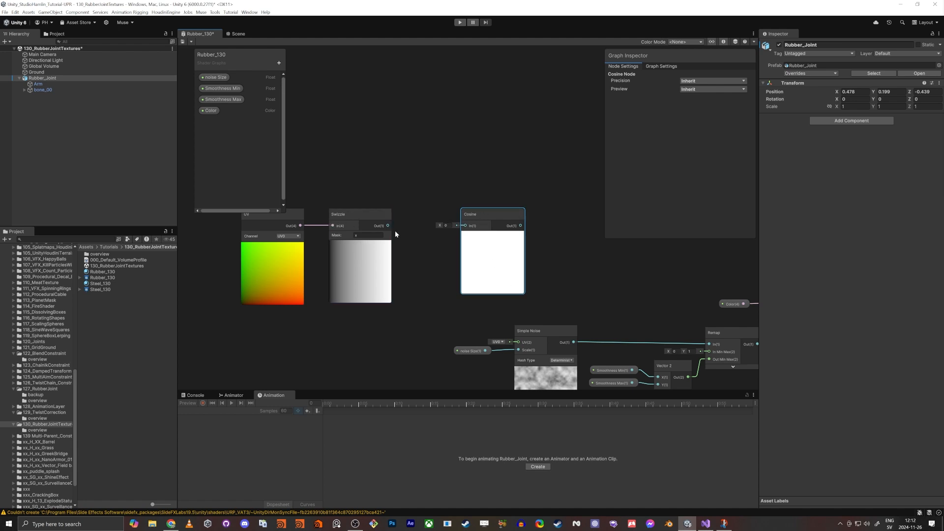
{"action": "left_click_drag", "start_coordinate": [389, 226], "coordinate": [513, 217]}
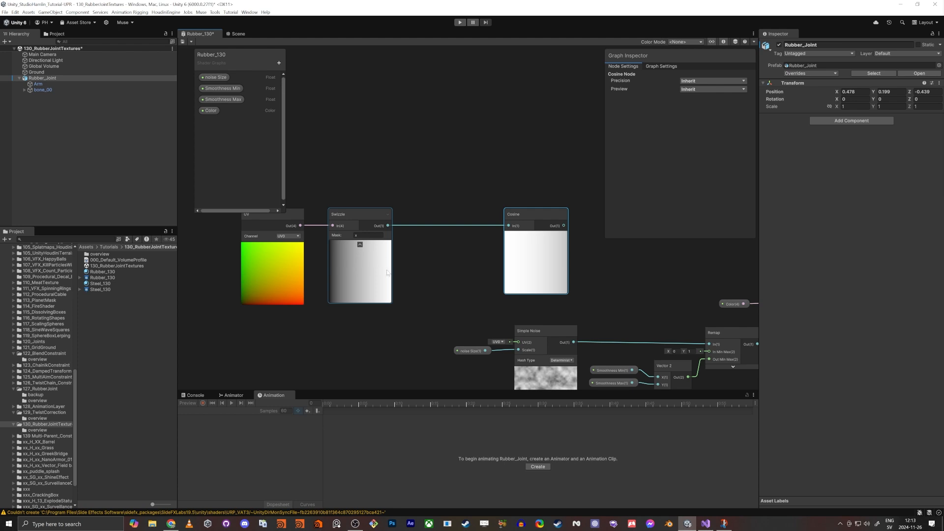
{"action": "middle_click_drag", "start_coordinate": [433, 258], "coordinate": [534, 243]}
Step: Insert a Multiply node with the Swizzle output connected to its A input
{"action": "left_click_drag", "start_coordinate": [346, 180], "coordinate": [476, 253]}
{"action": "left_click_drag", "start_coordinate": [472, 200], "coordinate": [384, 203]}
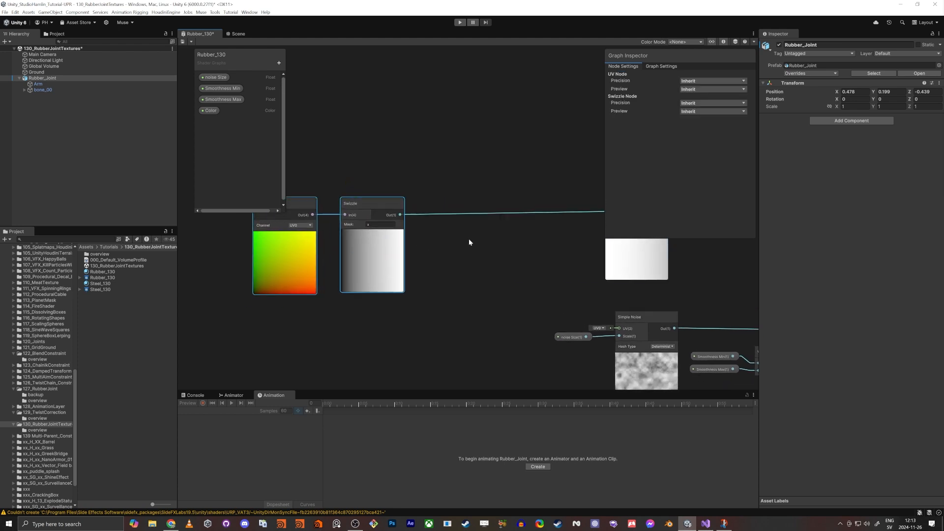
{"action": "middle_click_drag", "start_coordinate": [526, 248], "coordinate": [573, 235]}
{"action": "key", "text": "space"}
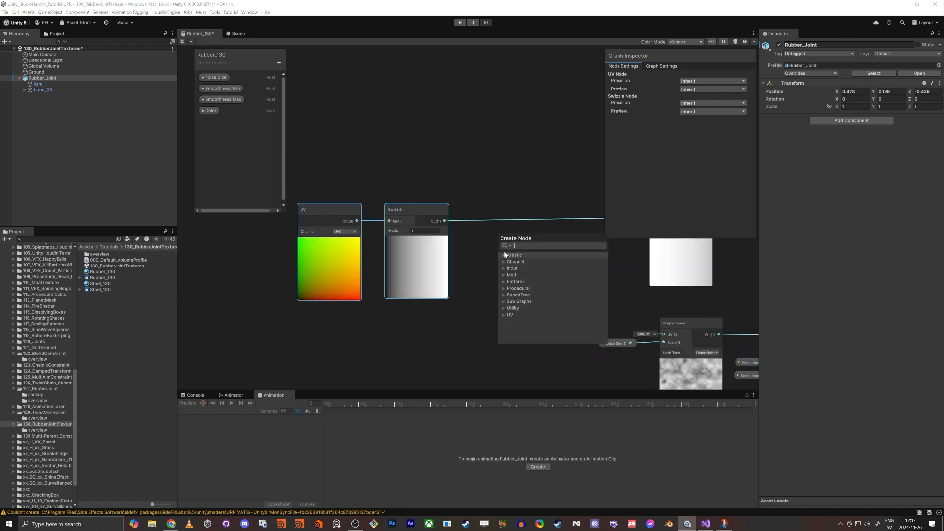
{"action": "type", "text": "multi"}
{"action": "key", "text": "Return"}
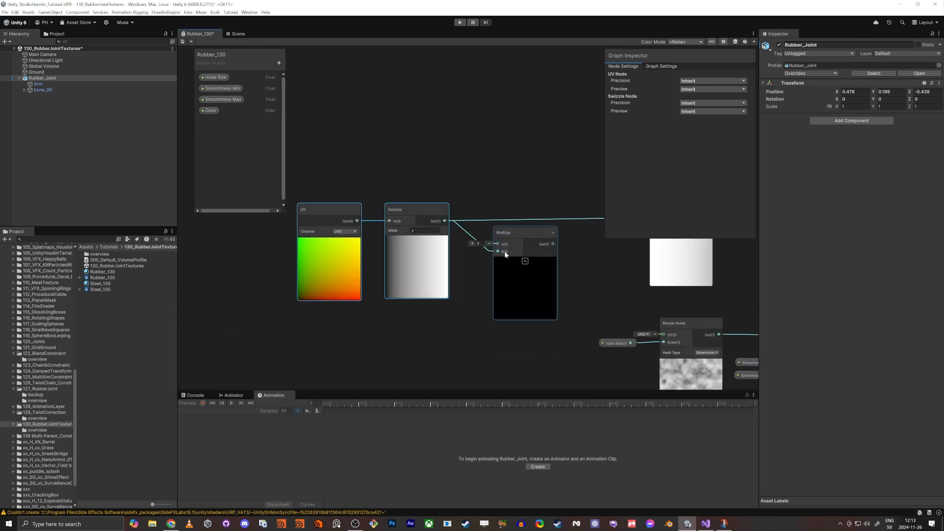
{"action": "left_click", "coordinate": [489, 254]}
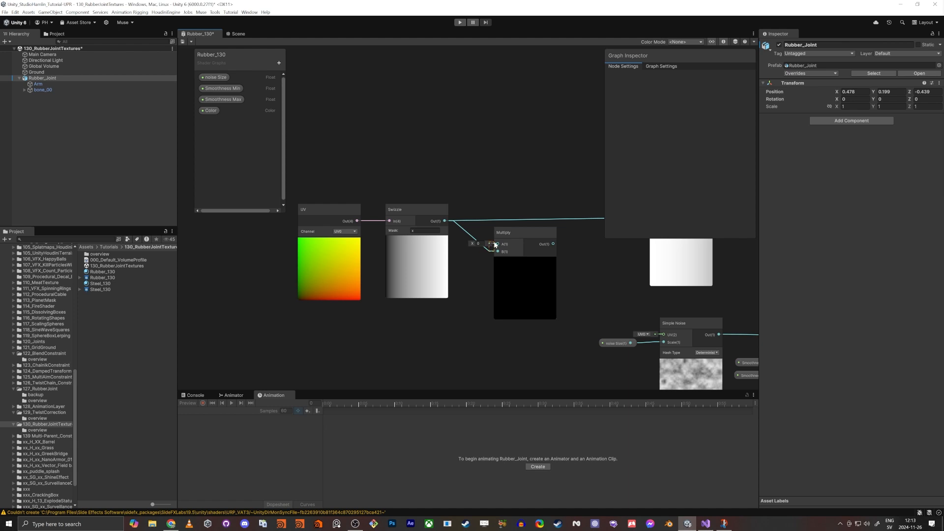
{"action": "left_click", "coordinate": [495, 245]}
{"action": "left_click_drag", "start_coordinate": [464, 234], "coordinate": [445, 221]}
{"action": "left_click", "coordinate": [467, 233]}
Step: Add a PI Constant node into the Multiply's B input and route the Multiply output into the Cosine input
{"action": "middle_click_drag", "start_coordinate": [404, 369], "coordinate": [361, 373]}
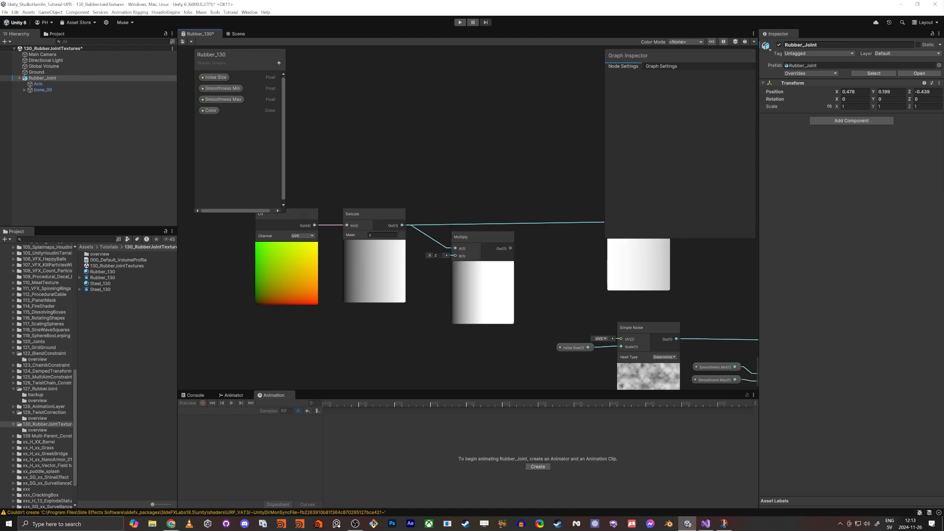
{"action": "key", "text": "space"}
{"action": "type", "text": "const"}
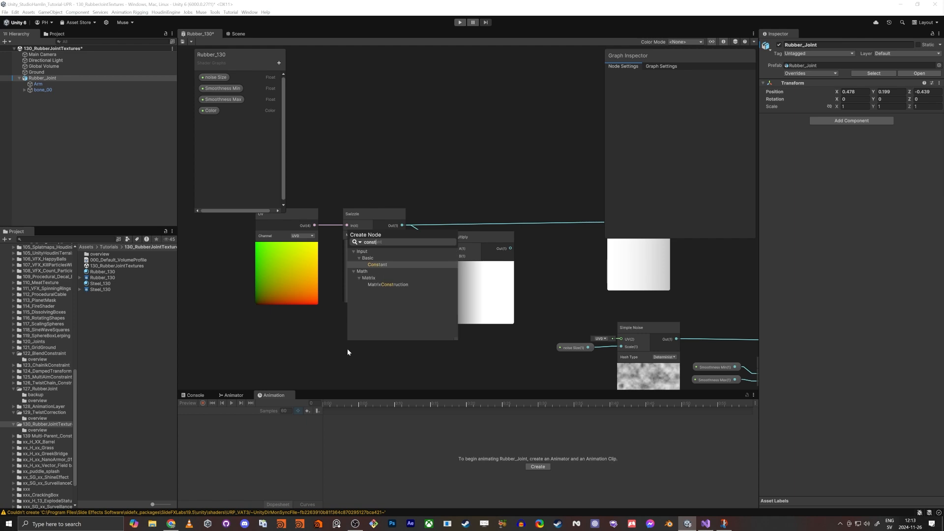
{"action": "key", "text": "Return"}
{"action": "left_click_drag", "start_coordinate": [375, 365], "coordinate": [455, 250]}
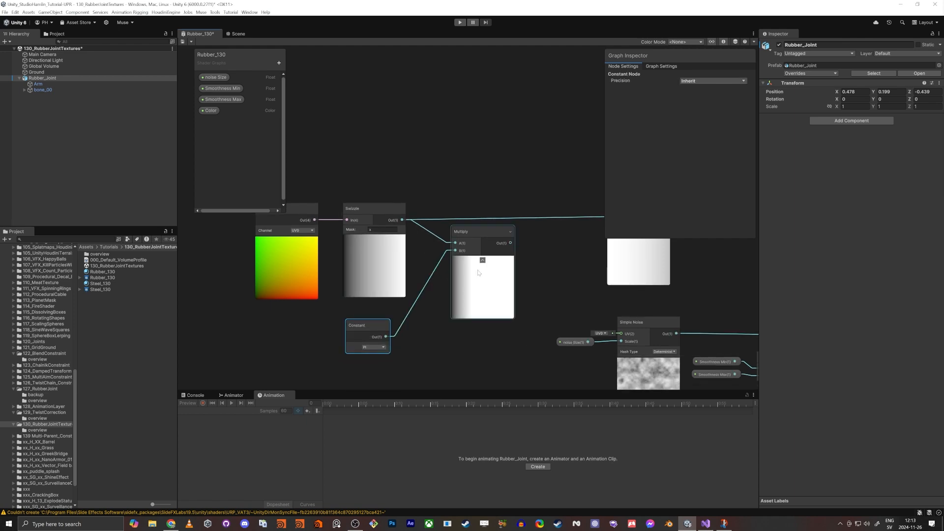
{"action": "left_click_drag", "start_coordinate": [374, 324], "coordinate": [390, 321]}
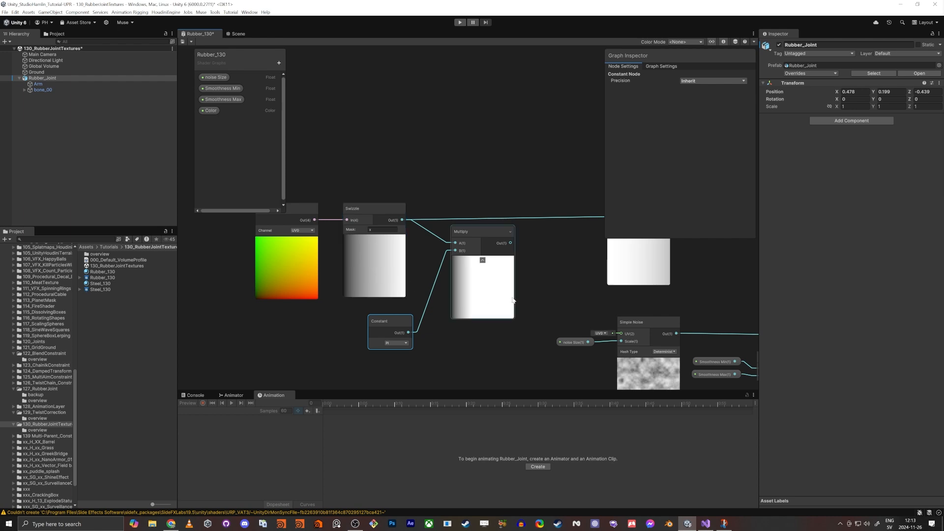
{"action": "middle_click_drag", "start_coordinate": [566, 276], "coordinate": [450, 288]}
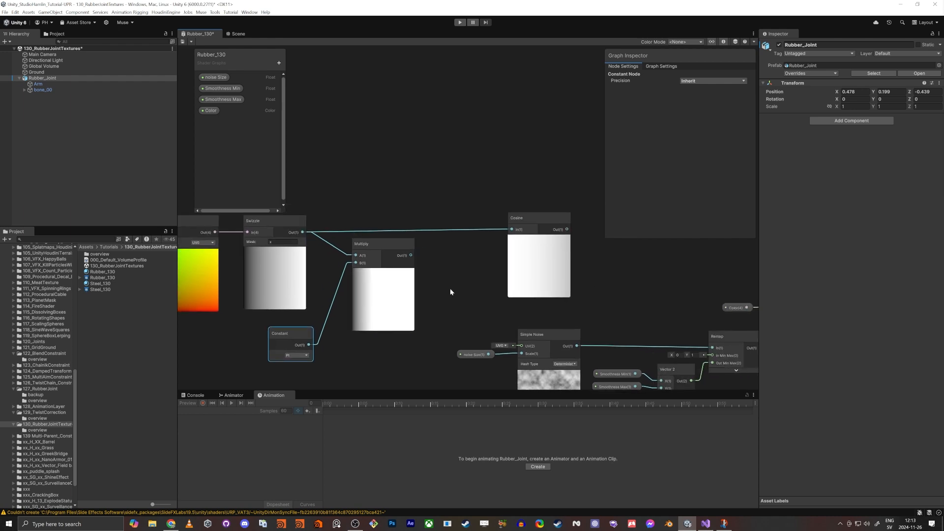
{"action": "left_click_drag", "start_coordinate": [411, 255], "coordinate": [512, 229]}
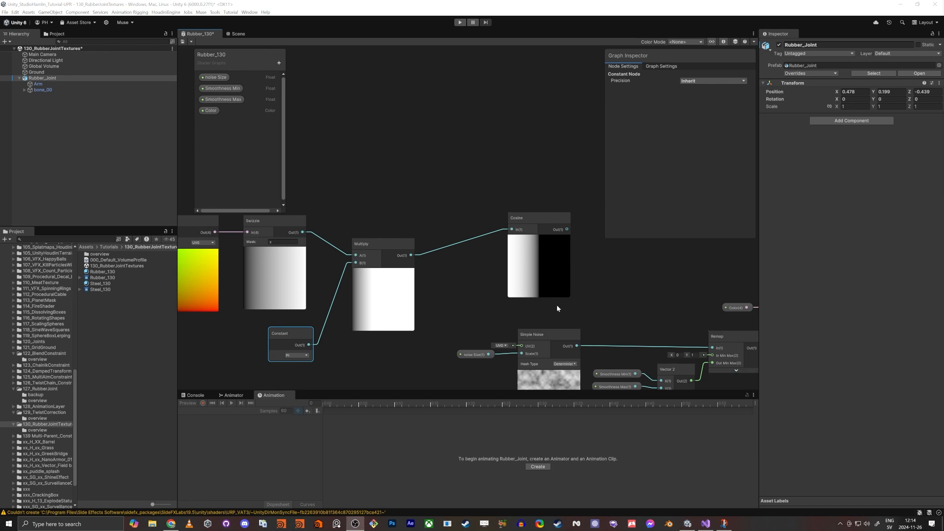
Step: Rearrange the UV, Swizzle, Multiply and Constant nodes into a row leading to the Cosine node, and maximize the graph window
{"action": "middle_click_drag", "start_coordinate": [461, 293], "coordinate": [561, 282]}
{"action": "scroll", "coordinate": [268, 376], "scroll_direction": "down", "scroll_amount": 2}
{"action": "middle_click_drag", "start_coordinate": [268, 377], "coordinate": [382, 324]}
{"action": "left_click_drag", "start_coordinate": [373, 167], "coordinate": [531, 312]}
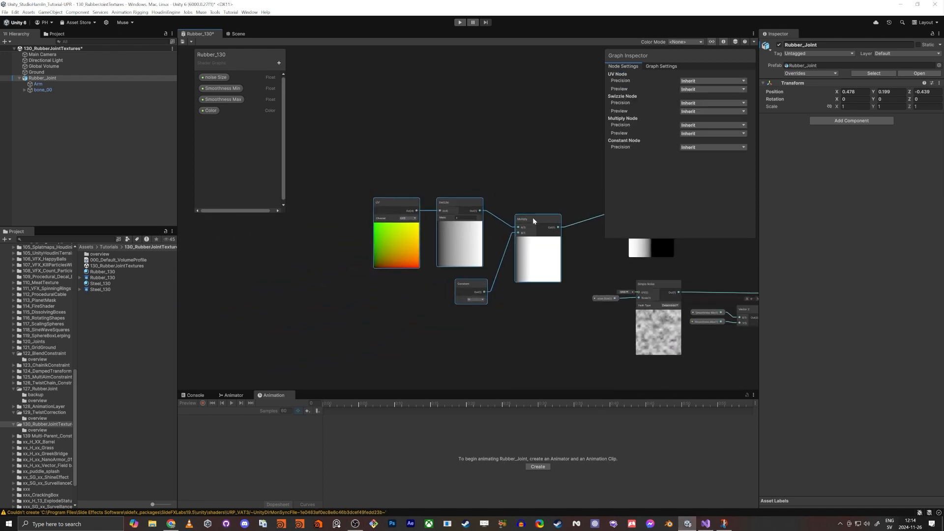
{"action": "left_click_drag", "start_coordinate": [533, 218], "coordinate": [484, 200]}
{"action": "left_click", "coordinate": [560, 246]}
{"action": "middle_click_drag", "start_coordinate": [518, 237], "coordinate": [453, 291]}
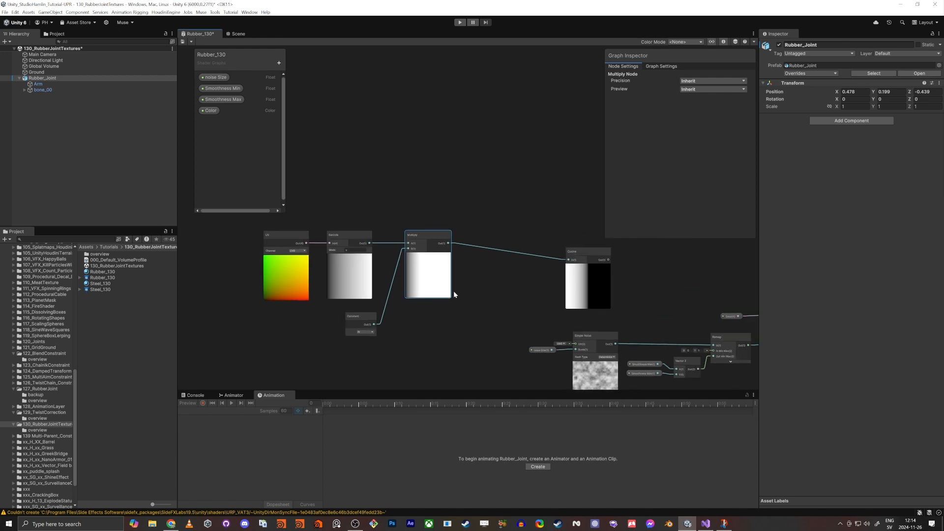
{"action": "key", "text": "shift+space"}
{"action": "middle_click_drag", "start_coordinate": [356, 290], "coordinate": [523, 291]}
{"action": "scroll", "coordinate": [474, 251], "scroll_direction": "up", "scroll_amount": 3}
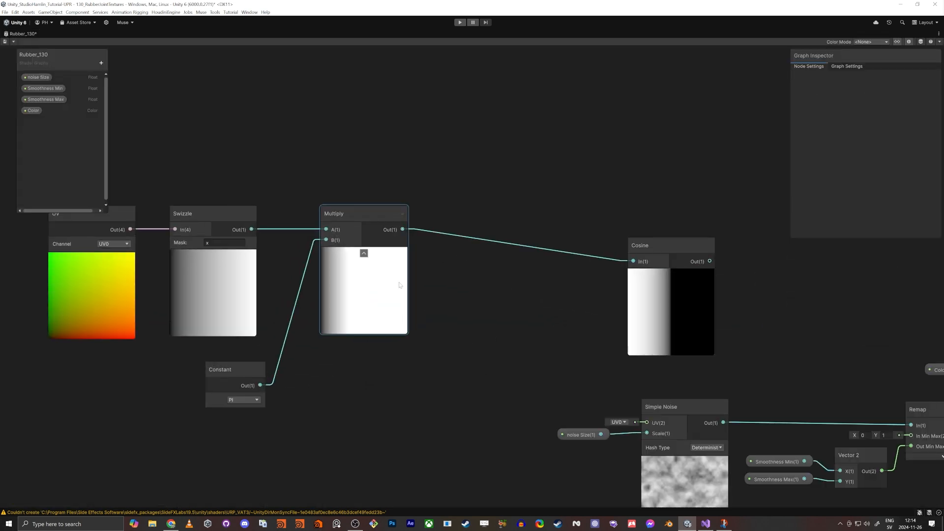
Step: Insert a second Multiply node after the first Multiply, set its B to 10, and route its output into the Cosine input
{"action": "key", "text": "space"}
{"action": "type", "text": "multiply"}
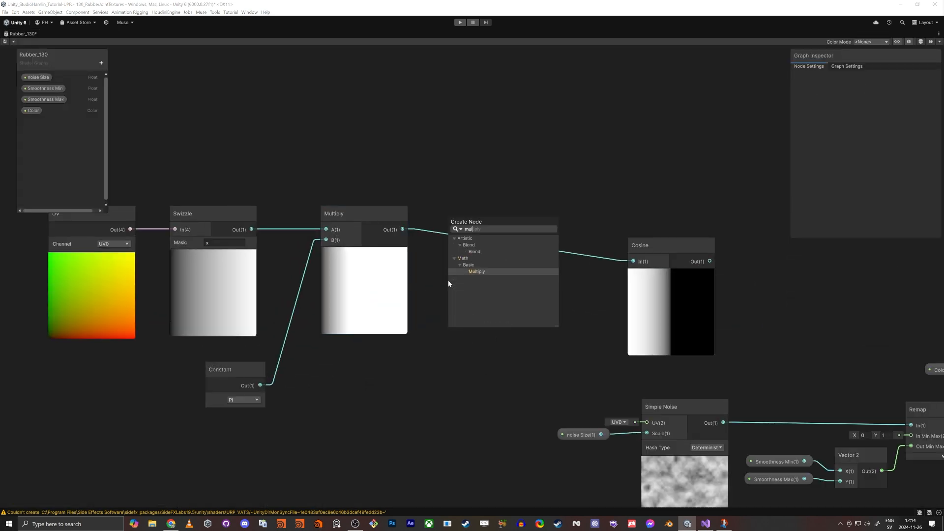
{"action": "key", "text": "Return"}
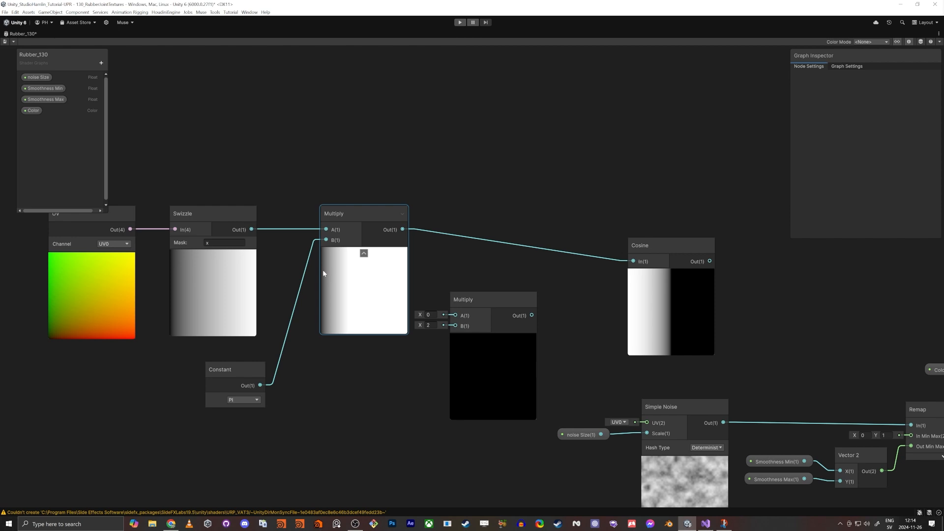
{"action": "left_click_drag", "start_coordinate": [471, 303], "coordinate": [403, 229]}
{"action": "left_click", "coordinate": [365, 321]}
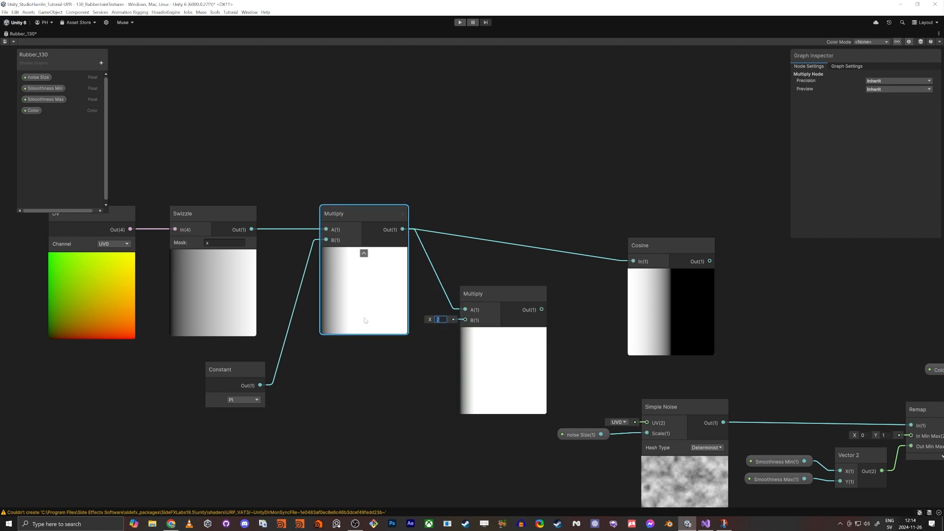
{"action": "type", "text": "10"}
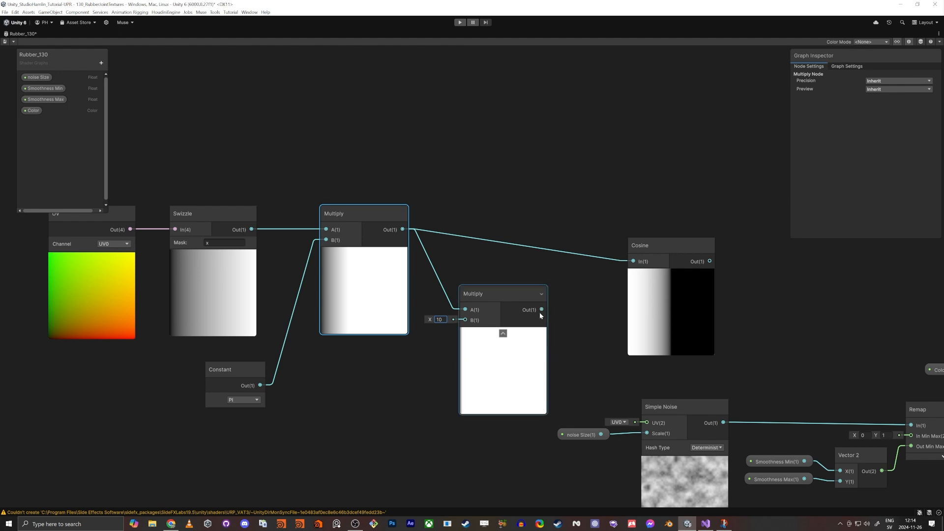
{"action": "left_click_drag", "start_coordinate": [542, 309], "coordinate": [632, 263]}
{"action": "middle_click_drag", "start_coordinate": [569, 354], "coordinate": [521, 356]}
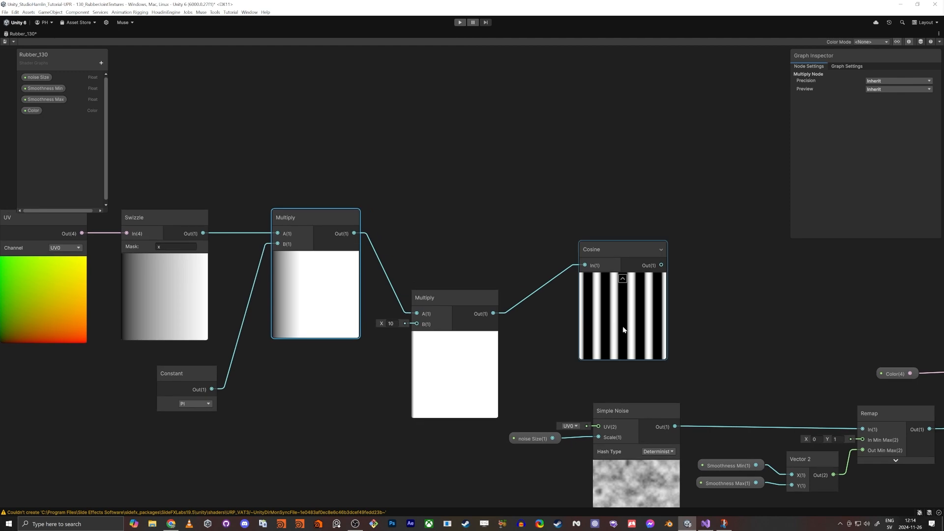
{"action": "left_click_drag", "start_coordinate": [619, 331], "coordinate": [618, 333]}
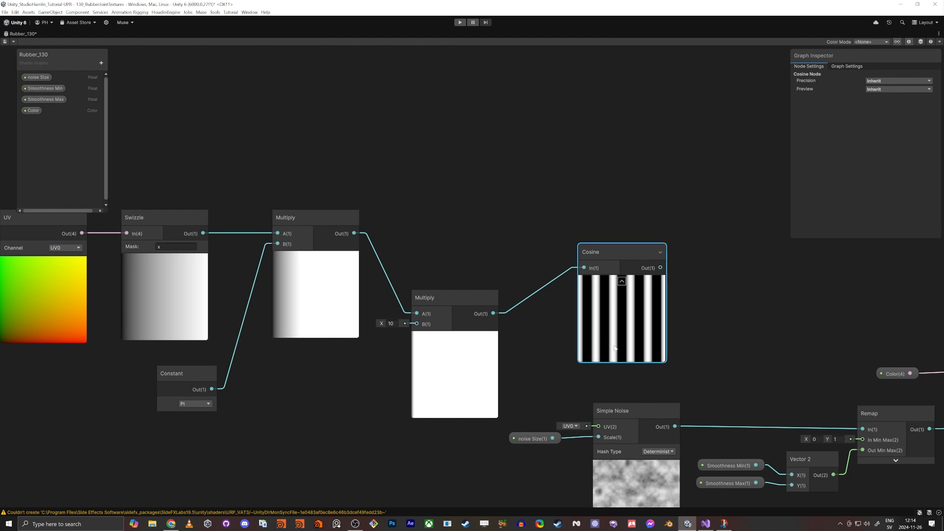
Step: Add a Smoothstep node and connect the Cosine output to its Edge1 input
{"action": "left_click_drag", "start_coordinate": [488, 291], "coordinate": [447, 251]}
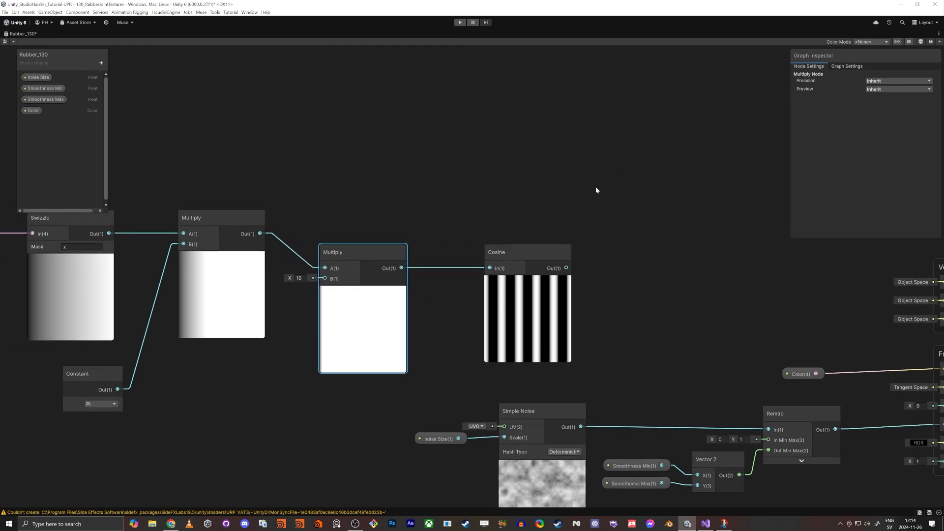
{"action": "middle_click_drag", "start_coordinate": [595, 187], "coordinate": [506, 183]}
{"action": "left_click", "coordinate": [537, 230]}
{"action": "key", "text": "space"}
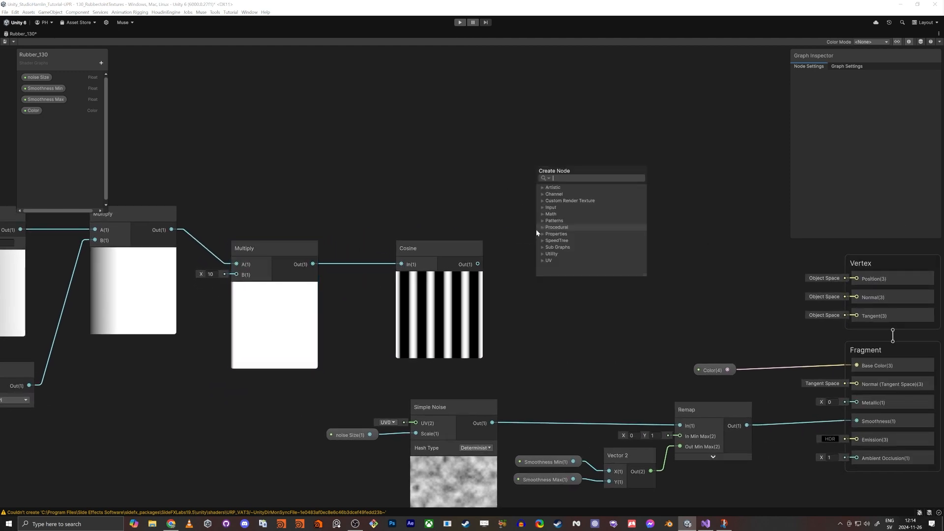
{"action": "type", "text": "smoo"}
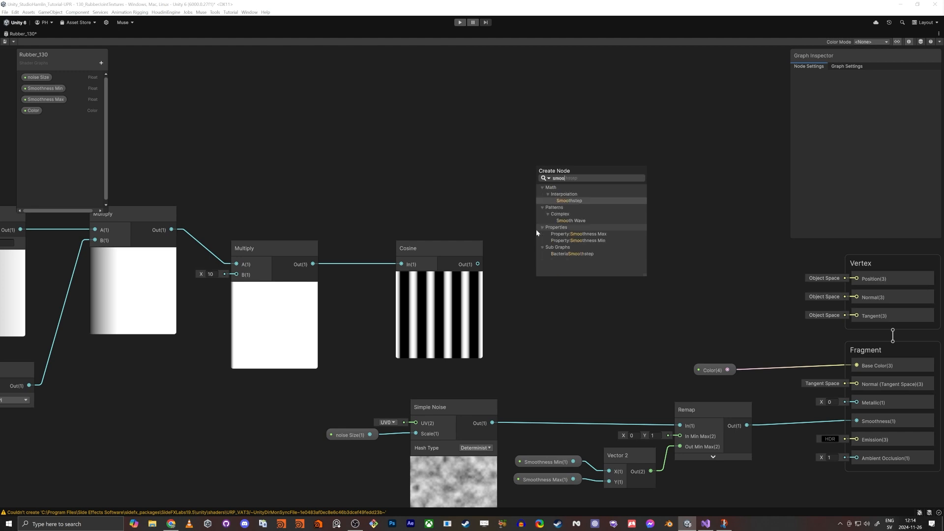
{"action": "key", "text": "Return"}
{"action": "left_click_drag", "start_coordinate": [477, 263], "coordinate": [543, 265]}
{"action": "left_click", "coordinate": [565, 255]}
{"action": "scroll", "coordinate": [565, 254], "scroll_direction": "up", "scroll_amount": 5}
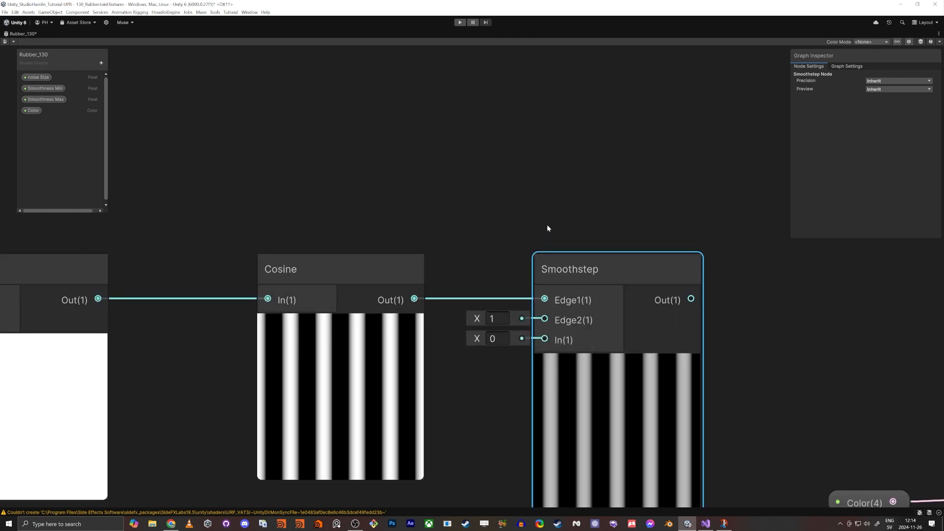
Step: Set the Smoothstep node's Edge2 to -0.8 and its In value to 1
{"action": "left_click", "coordinate": [486, 298]}
{"action": "type", "text": "1"}
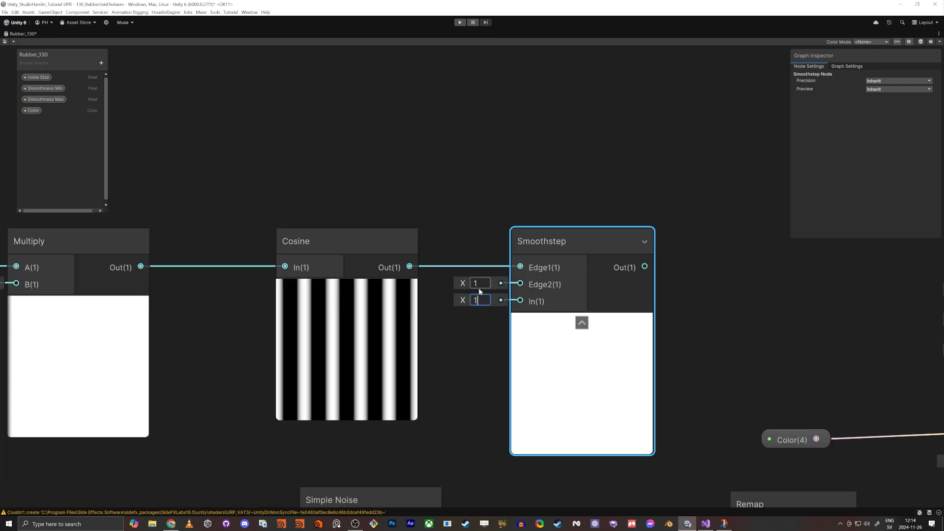
{"action": "left_click", "coordinate": [479, 284]}
{"action": "type", "text": "0"}
{"action": "left_click", "coordinate": [458, 284]}
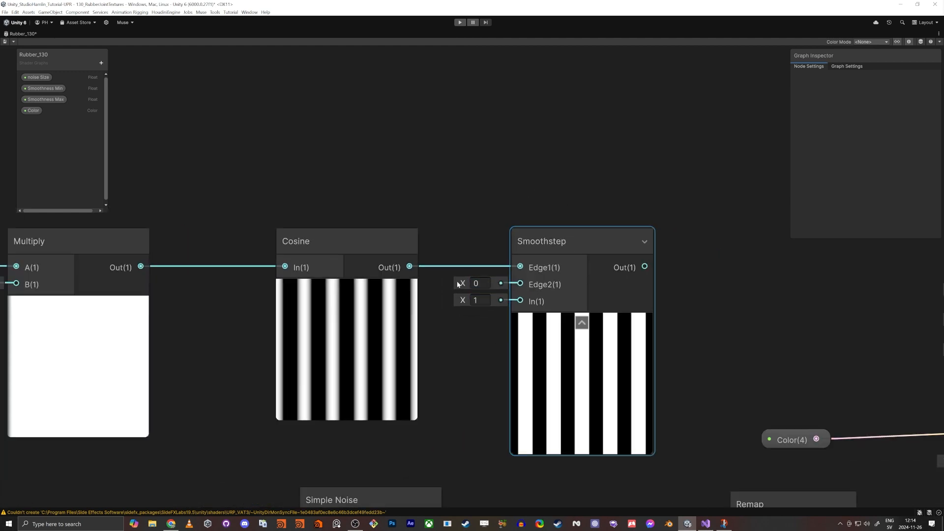
{"action": "left_click_drag", "start_coordinate": [464, 284], "coordinate": [469, 301]}
{"action": "left_click", "coordinate": [480, 283]}
{"action": "type", "text": "1"}
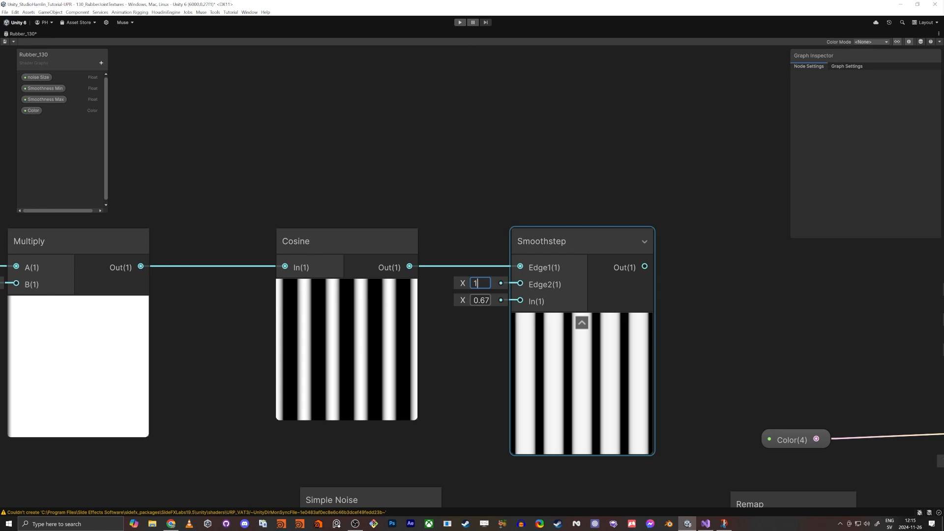
{"action": "key", "text": "Tab"}
{"action": "type", "text": "0"}
{"action": "left_click", "coordinate": [473, 337]}
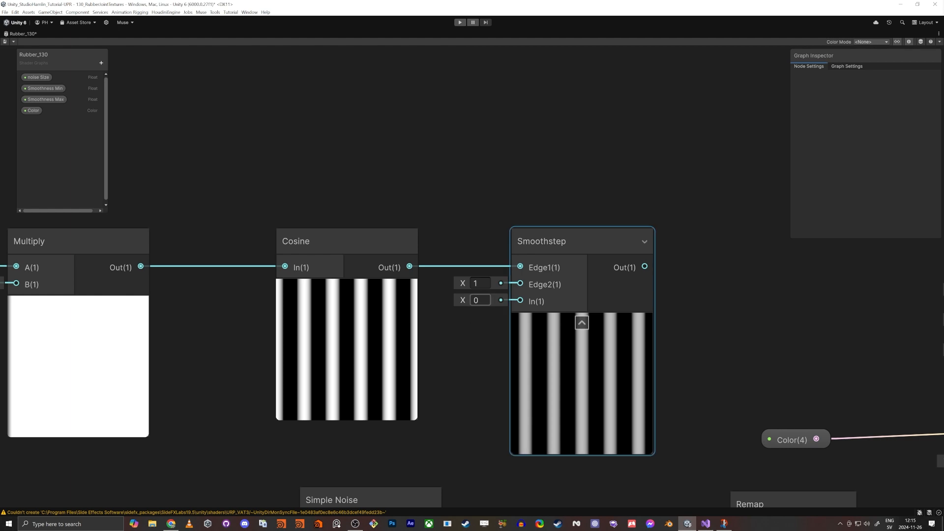
{"action": "left_click", "coordinate": [549, 245]}
{"action": "left_click", "coordinate": [479, 285]}
{"action": "type", "text": "0"}
{"action": "key", "text": "Tab"}
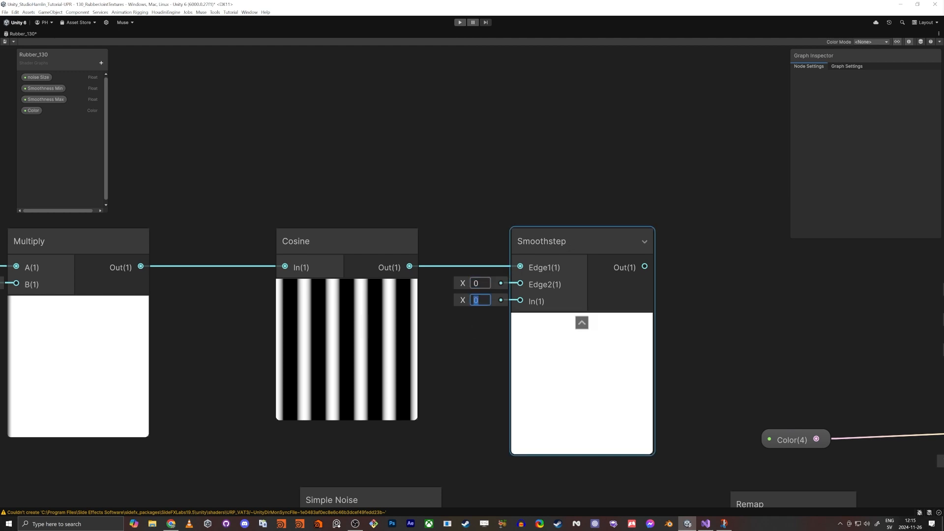
{"action": "type", "text": "1"}
{"action": "key", "text": "Return"}
{"action": "left_click", "coordinate": [454, 344]}
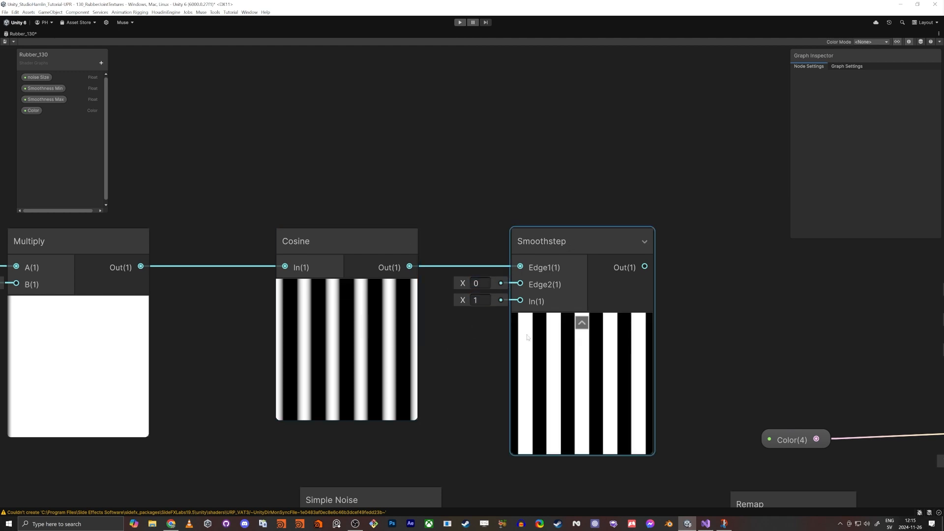
{"action": "left_click_drag", "start_coordinate": [463, 283], "coordinate": [448, 279]}
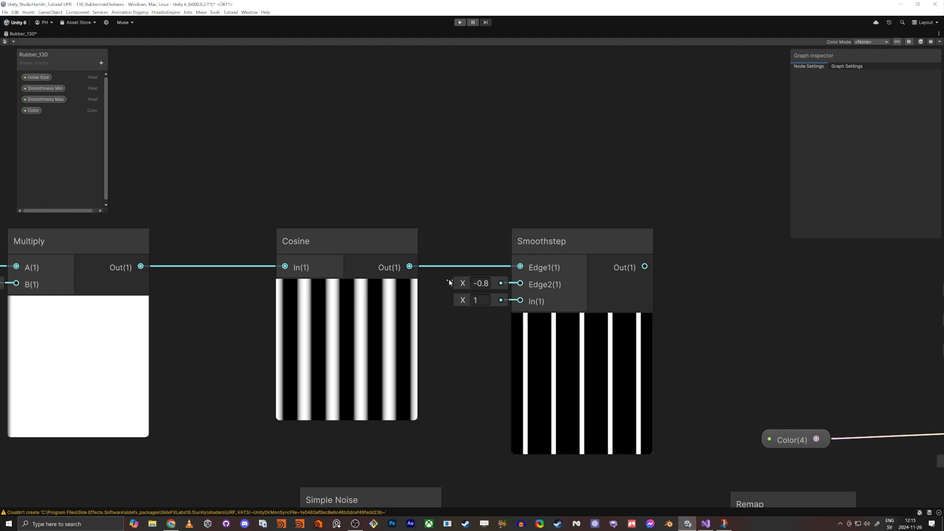
{"action": "middle_click_drag", "start_coordinate": [474, 327], "coordinate": [392, 323]}
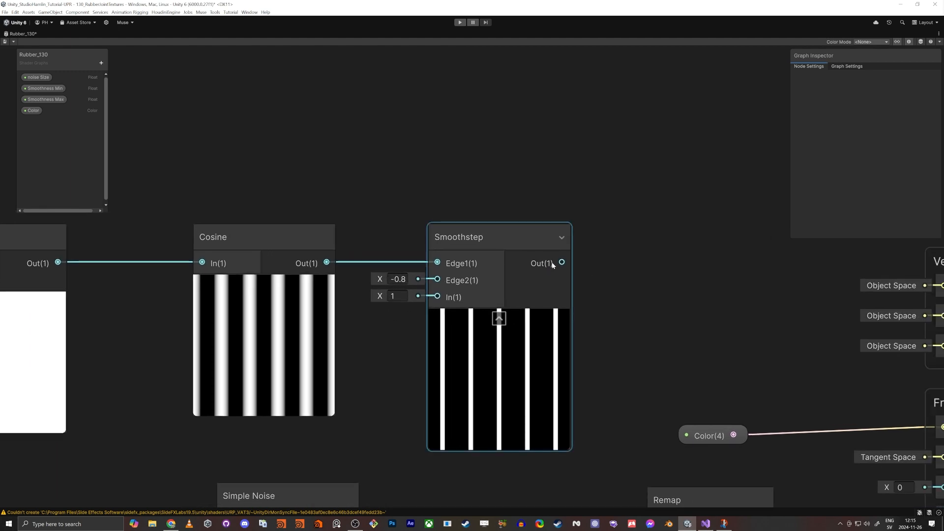
Step: Add an Add node with the Smoothstep output connected to its A input
{"action": "key", "text": "space"}
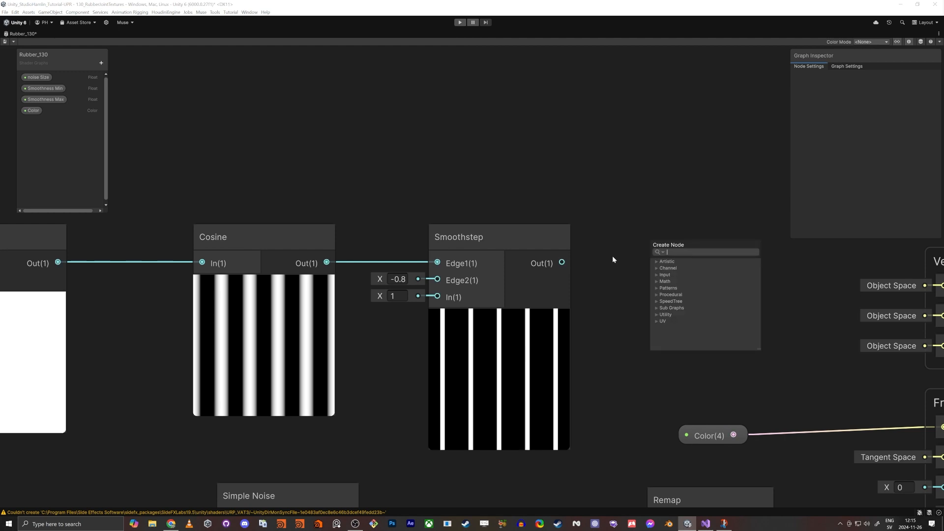
{"action": "type", "text": "add"}
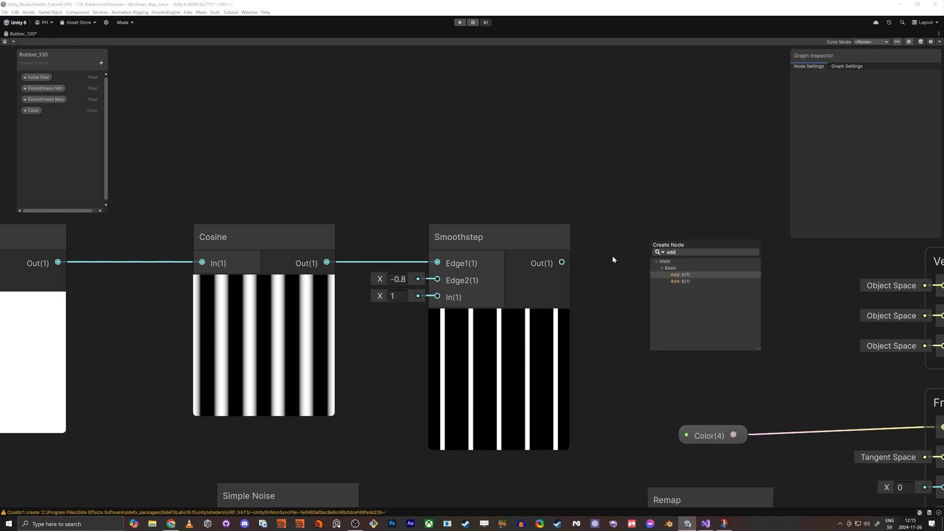
{"action": "key", "text": "Return"}
{"action": "scroll", "coordinate": [551, 253], "scroll_direction": "down", "scroll_amount": 3}
{"action": "middle_click_drag", "start_coordinate": [461, 208], "coordinate": [571, 179]}
{"action": "scroll", "coordinate": [570, 179], "scroll_direction": "down", "scroll_amount": 1}
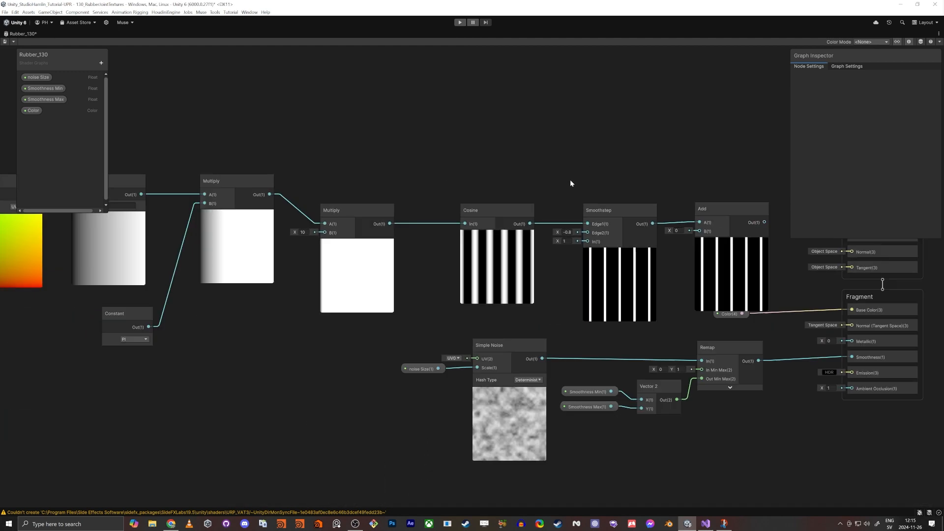
Step: Move the pattern node chain and Constant node into a tidier layout beside the master stack
{"action": "scroll", "coordinate": [399, 181], "scroll_direction": "down", "scroll_amount": 2}
{"action": "middle_click_drag", "start_coordinate": [143, 153], "coordinate": [185, 201]}
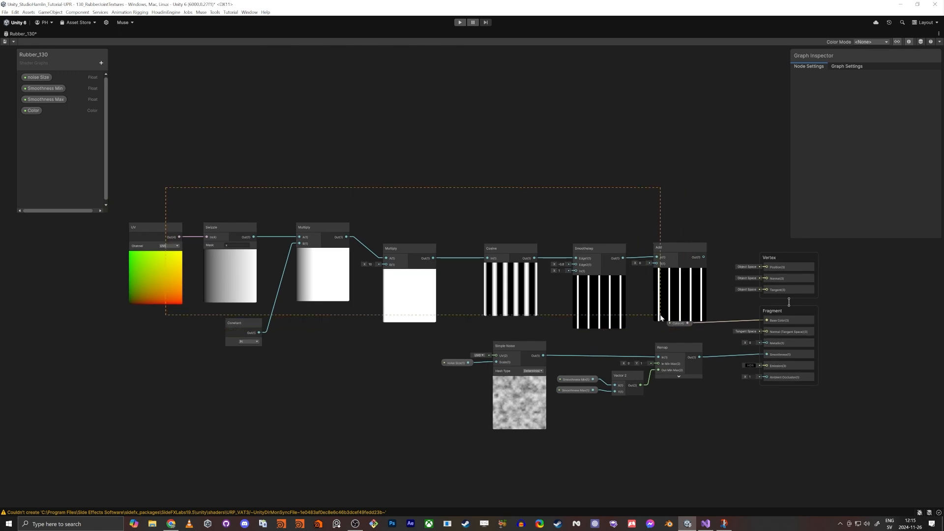
{"action": "left_click_drag", "start_coordinate": [661, 315], "coordinate": [559, 229]}
{"action": "left_click_drag", "start_coordinate": [164, 312], "coordinate": [168, 312]}
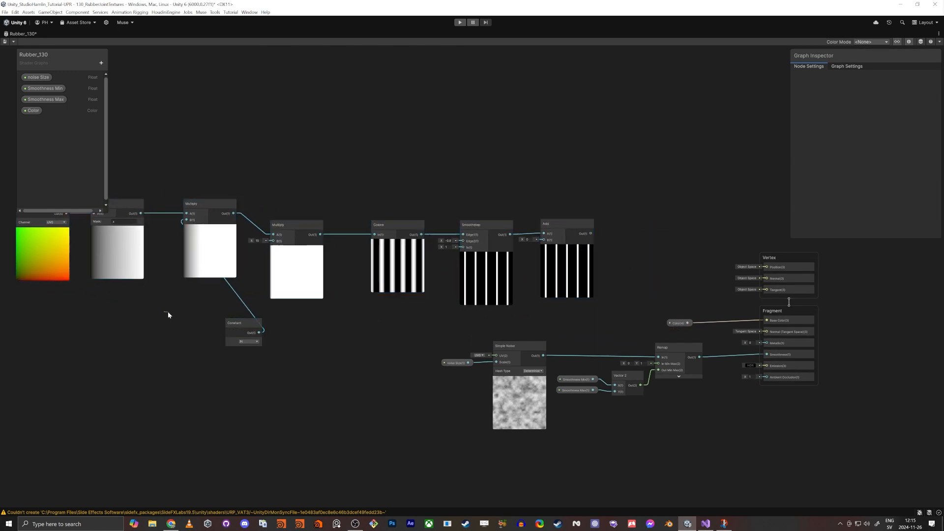
{"action": "left_click_drag", "start_coordinate": [236, 324], "coordinate": [147, 310]}
{"action": "middle_click_drag", "start_coordinate": [677, 262], "coordinate": [570, 290]}
{"action": "scroll", "coordinate": [502, 294], "scroll_direction": "up", "scroll_amount": 5}
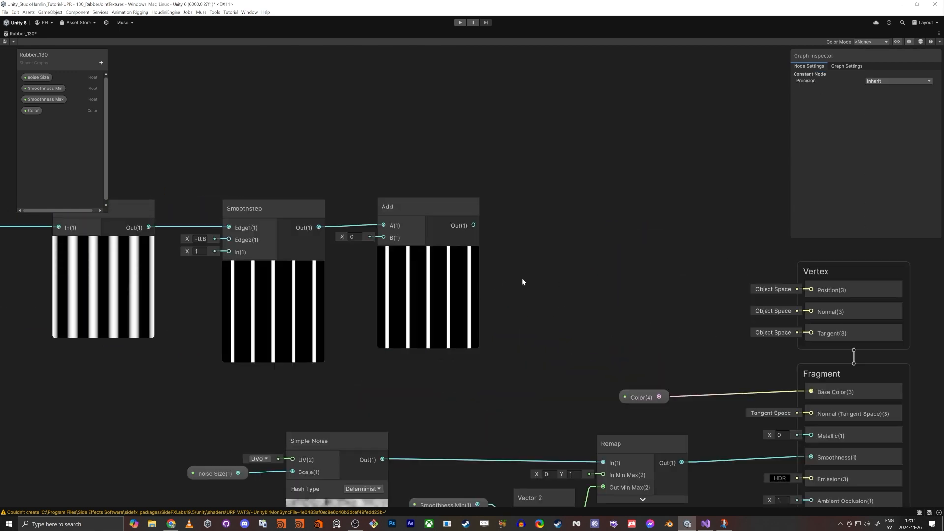
{"action": "scroll", "coordinate": [492, 280], "scroll_direction": "up", "scroll_amount": 2}
{"action": "scroll", "coordinate": [418, 275], "scroll_direction": "up", "scroll_amount": 1}
Step: Create a Floor node from the Add node's output and position it after the Add node
{"action": "left_click", "coordinate": [415, 261]}
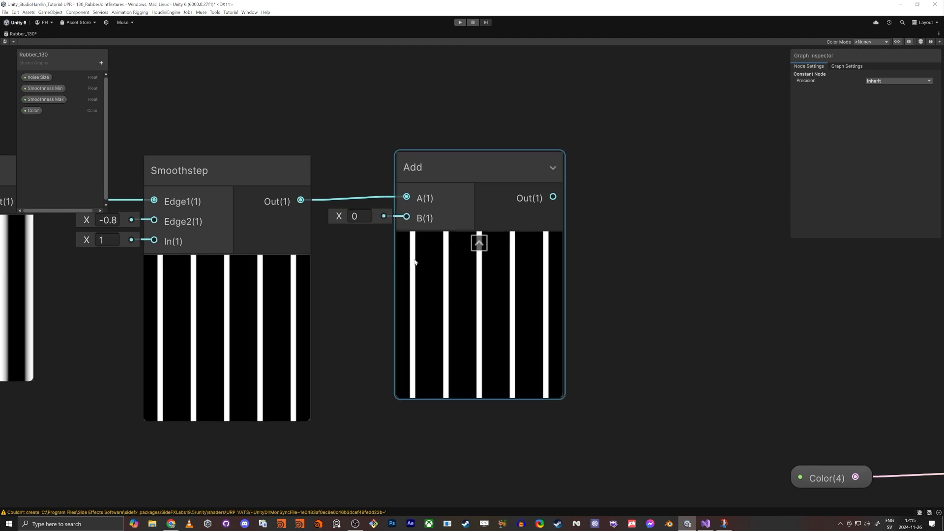
{"action": "left_click", "coordinate": [651, 257]}
{"action": "middle_click_drag", "start_coordinate": [693, 270], "coordinate": [639, 296]}
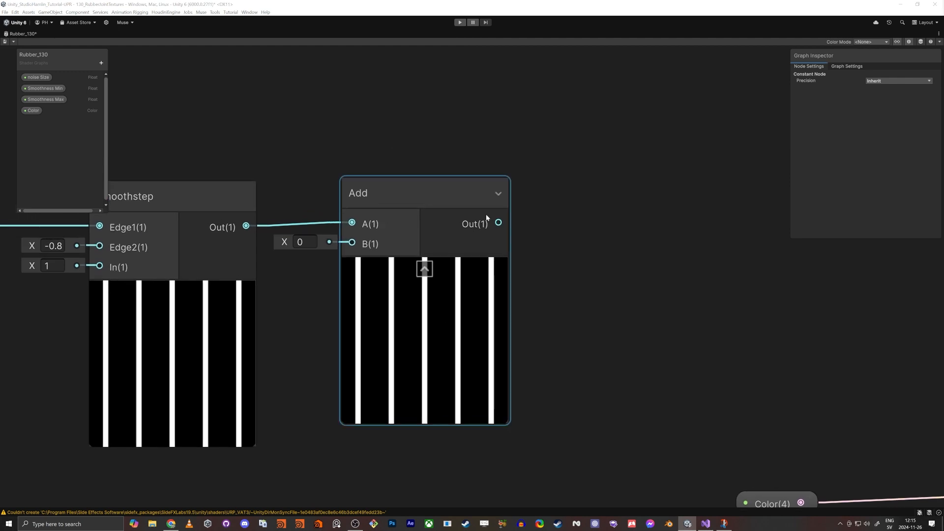
{"action": "left_click_drag", "start_coordinate": [499, 223], "coordinate": [592, 231]}
{"action": "type", "text": "flor"}
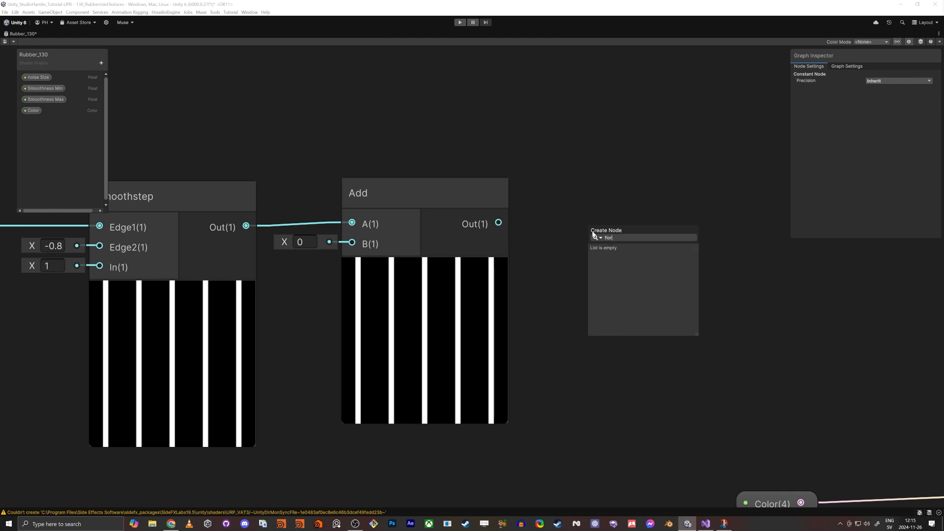
{"action": "key", "text": "BackSpace"}
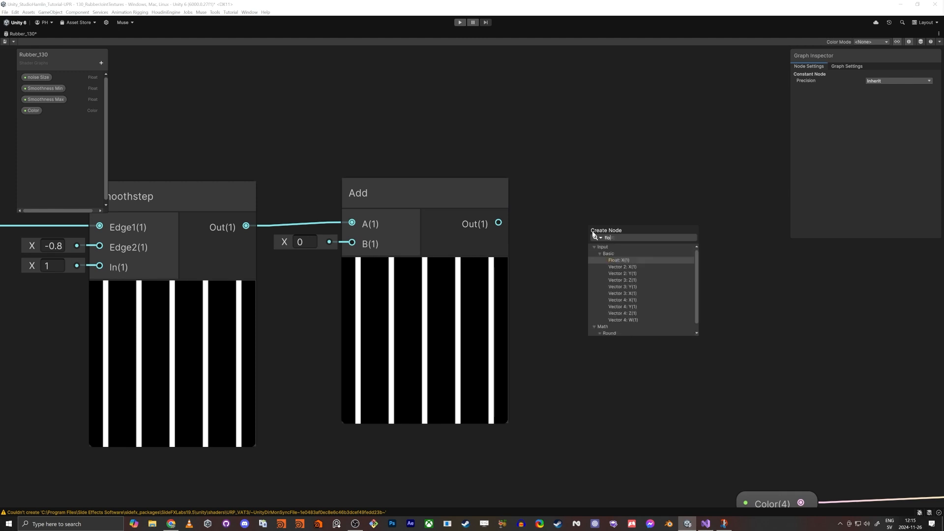
{"action": "type", "text": "or"}
{"action": "key", "text": "Return"}
{"action": "scroll", "coordinate": [559, 274], "scroll_direction": "down", "scroll_amount": 2}
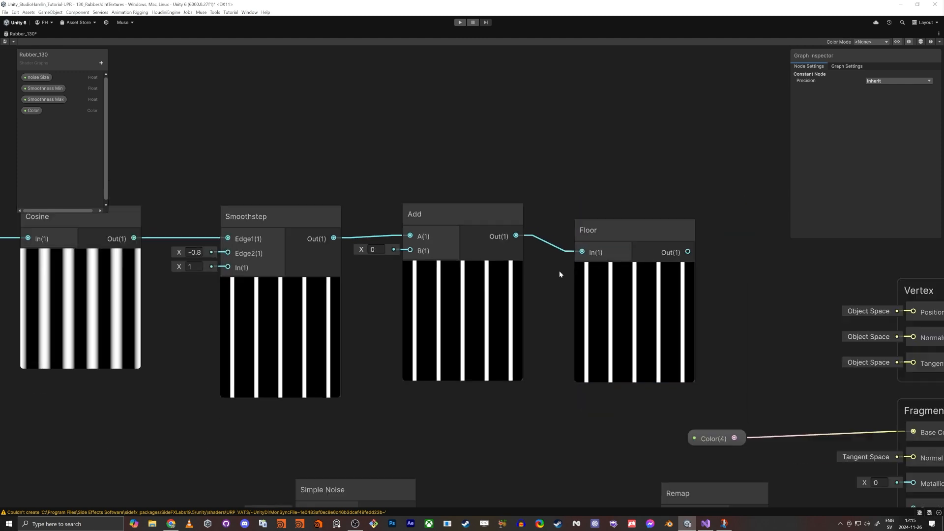
{"action": "scroll", "coordinate": [560, 274], "scroll_direction": "down", "scroll_amount": 1}
{"action": "scroll", "coordinate": [521, 187], "scroll_direction": "down", "scroll_amount": 1}
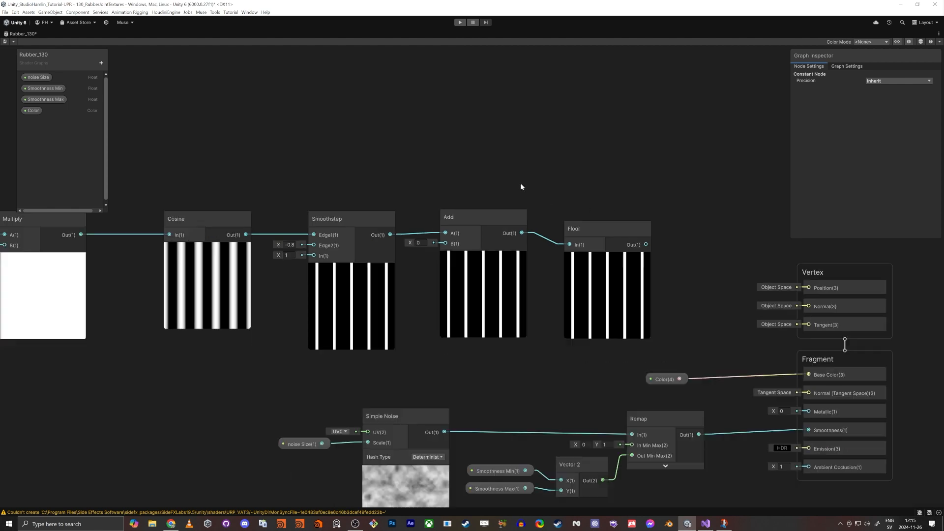
{"action": "middle_click_drag", "start_coordinate": [521, 187], "coordinate": [607, 201]}
{"action": "scroll", "coordinate": [606, 282], "scroll_direction": "up", "scroll_amount": 3}
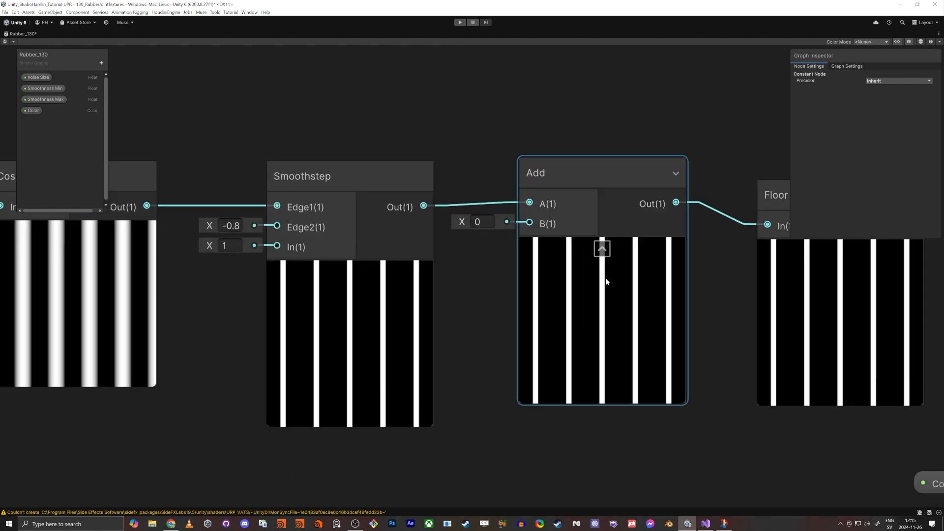
{"action": "middle_click_drag", "start_coordinate": [759, 220], "coordinate": [736, 220]}
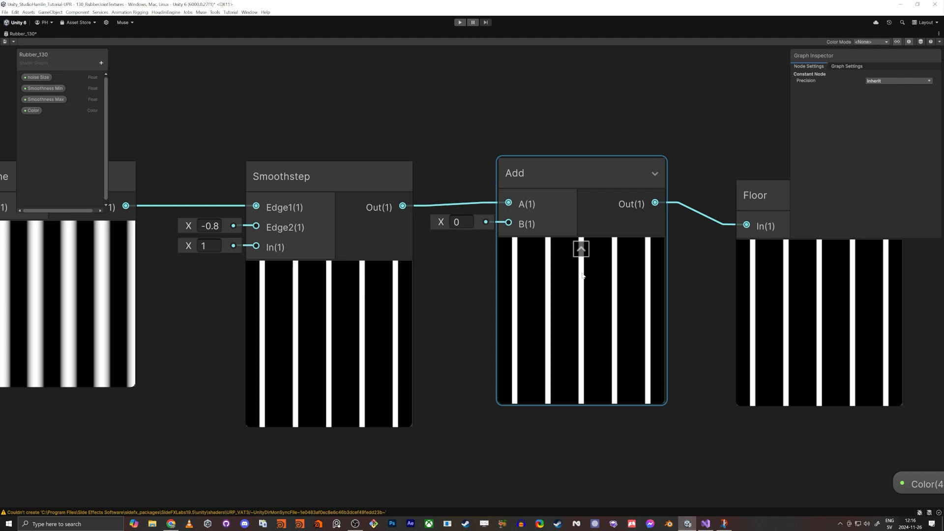
{"action": "scroll", "coordinate": [761, 195], "scroll_direction": "down", "scroll_amount": 10}
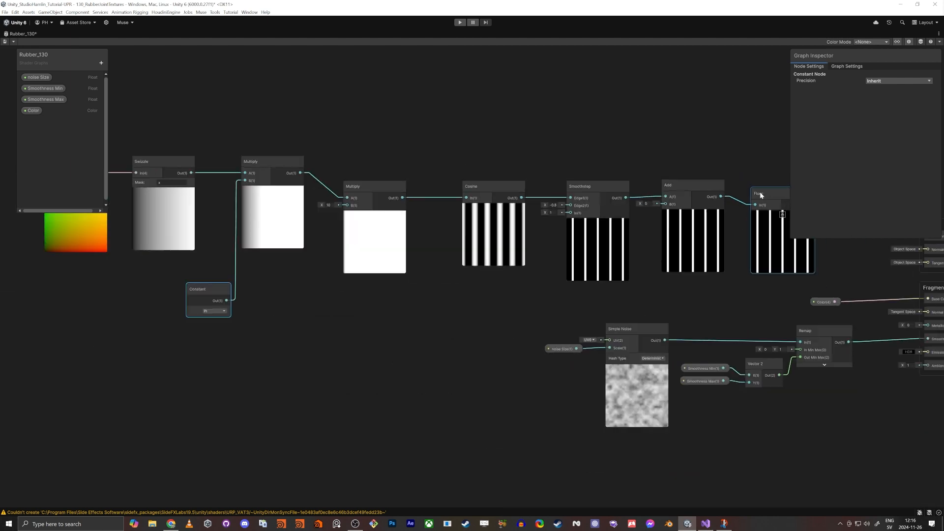
Step: Reposition the Floor node closer to the Add node in the pattern chain
{"action": "left_click", "coordinate": [758, 169]}
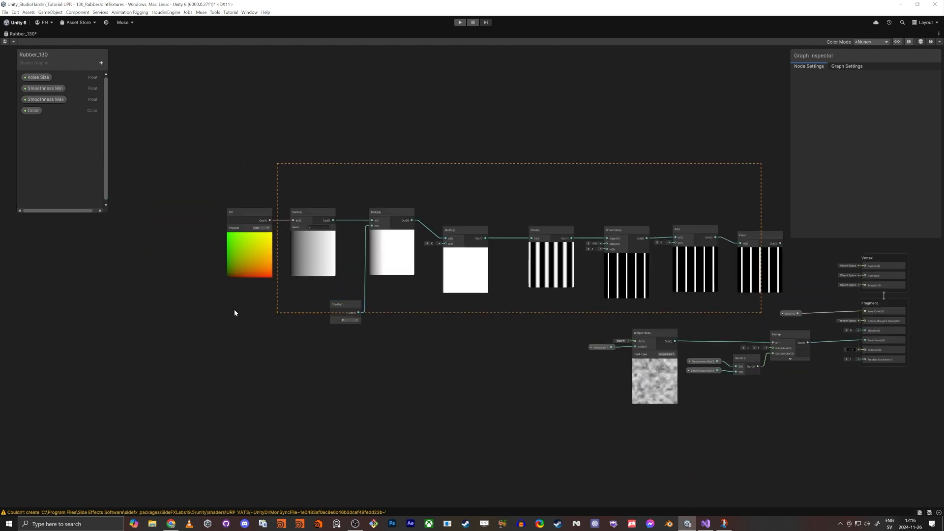
{"action": "left_click_drag", "start_coordinate": [194, 308], "coordinate": [207, 308]}
{"action": "left_click_drag", "start_coordinate": [751, 236], "coordinate": [694, 237]}
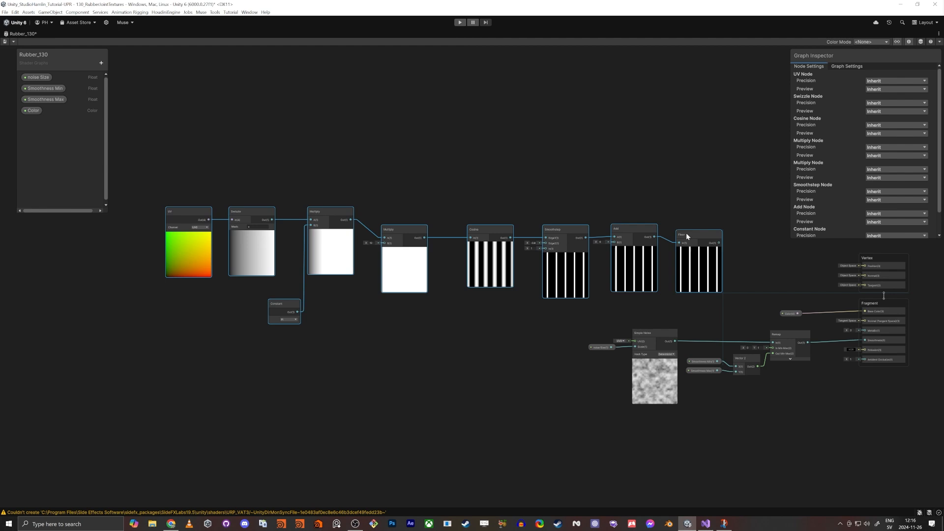
{"action": "scroll", "coordinate": [710, 241], "scroll_direction": "up", "scroll_amount": 3}
{"action": "scroll", "coordinate": [710, 241], "scroll_direction": "up", "scroll_amount": 1}
{"action": "middle_click_drag", "start_coordinate": [711, 241], "coordinate": [655, 241]}
{"action": "left_click", "coordinate": [629, 273]}
{"action": "scroll", "coordinate": [612, 284], "scroll_direction": "up", "scroll_amount": 1}
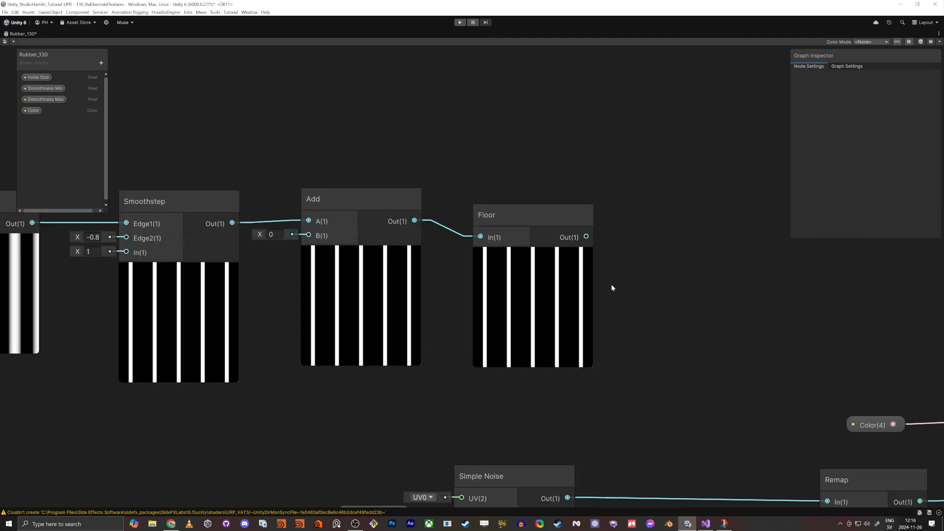
Step: Add a Saturate node connected to the Floor node's output
{"action": "left_click_drag", "start_coordinate": [586, 237], "coordinate": [658, 247]}
{"action": "type", "text": "saturate"}
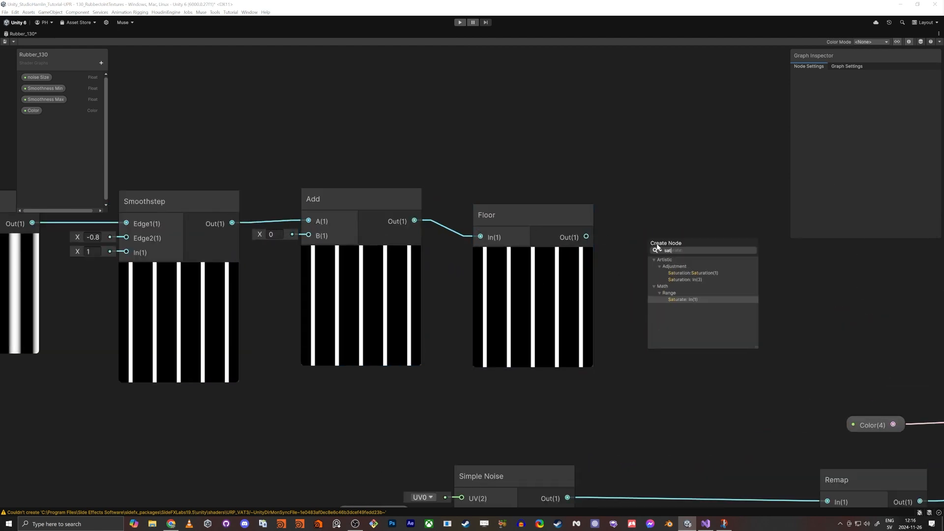
{"action": "key", "text": "Return"}
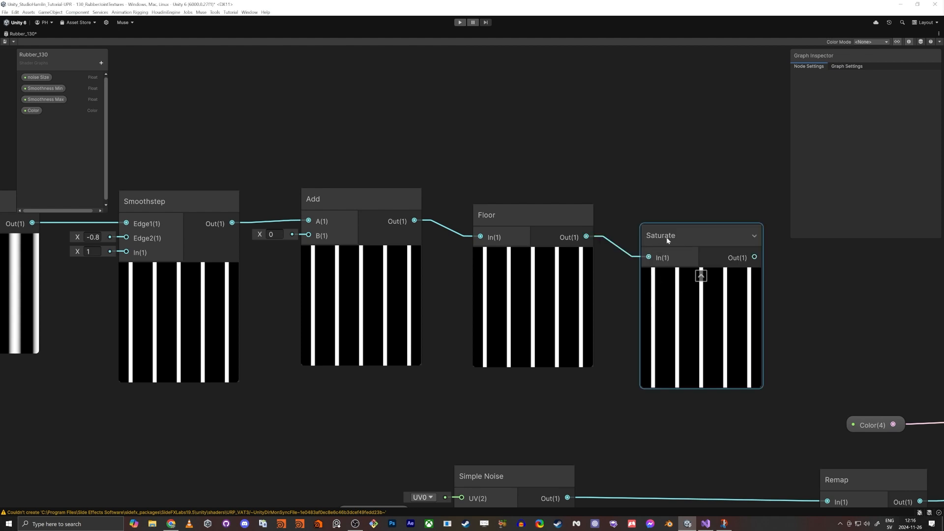
{"action": "left_click_drag", "start_coordinate": [667, 237], "coordinate": [672, 222]}
Step: Place the Color property as a node in the graph and rename the property Color 1
{"action": "middle_click_drag", "start_coordinate": [679, 151], "coordinate": [595, 174]}
{"action": "scroll", "coordinate": [595, 175], "scroll_direction": "down", "scroll_amount": 1}
{"action": "middle_click_drag", "start_coordinate": [657, 167], "coordinate": [640, 264]}
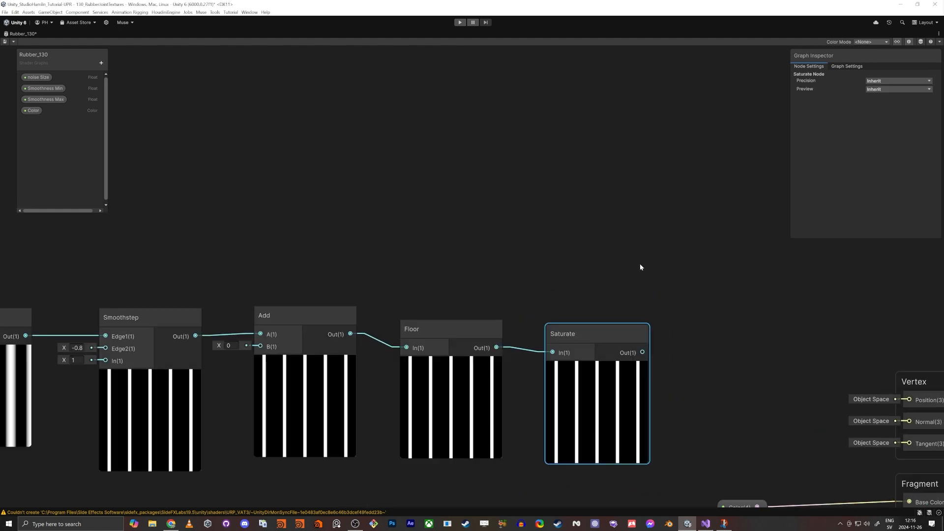
{"action": "left_click", "coordinate": [32, 112]}
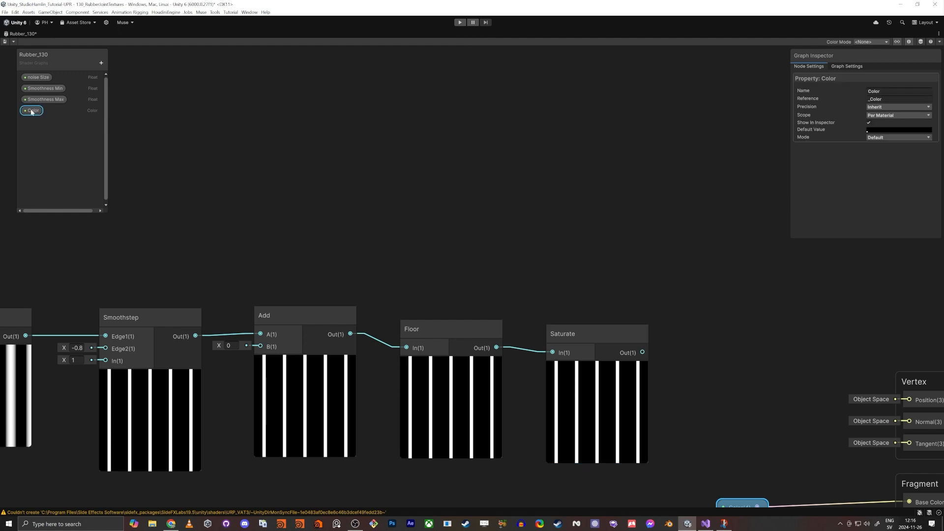
{"action": "left_click_drag", "start_coordinate": [32, 112], "coordinate": [557, 164]}
{"action": "double_click", "coordinate": [32, 112]}
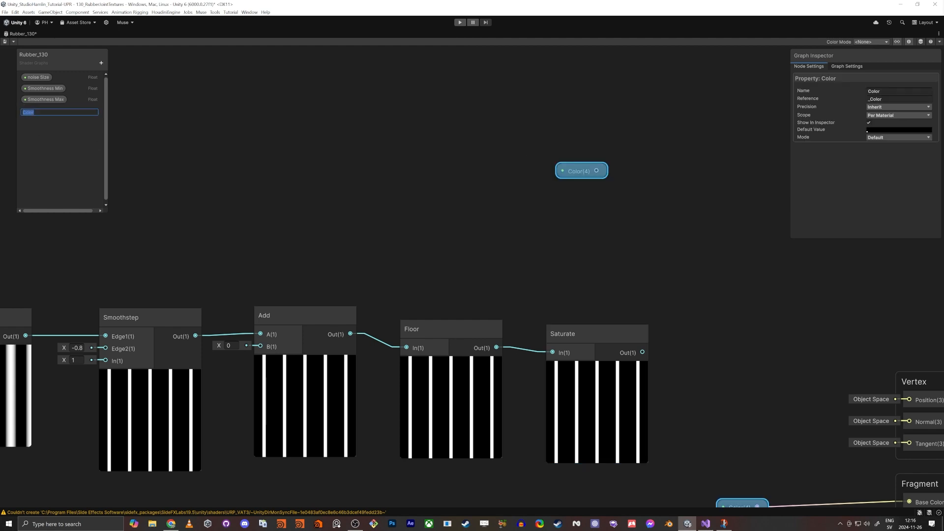
{"action": "key", "text": "End"}
{"action": "type", "text": "1"}
{"action": "key", "text": "Return"}
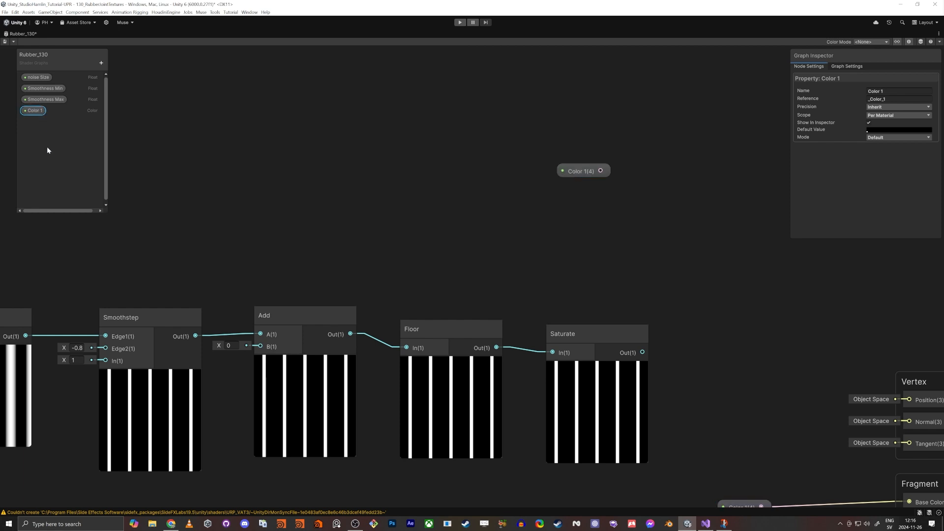
Step: Duplicate the Color 1 property and place the copy's node below the original
{"action": "key", "text": "ctrl+d"}
{"action": "left_click_drag", "start_coordinate": [597, 211], "coordinate": [567, 216]}
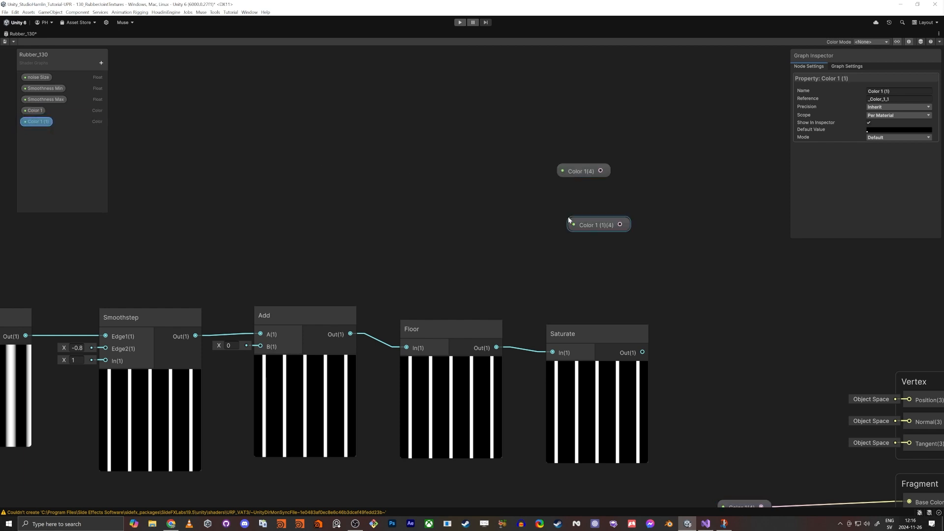
{"action": "middle_click_drag", "start_coordinate": [666, 294], "coordinate": [540, 234]}
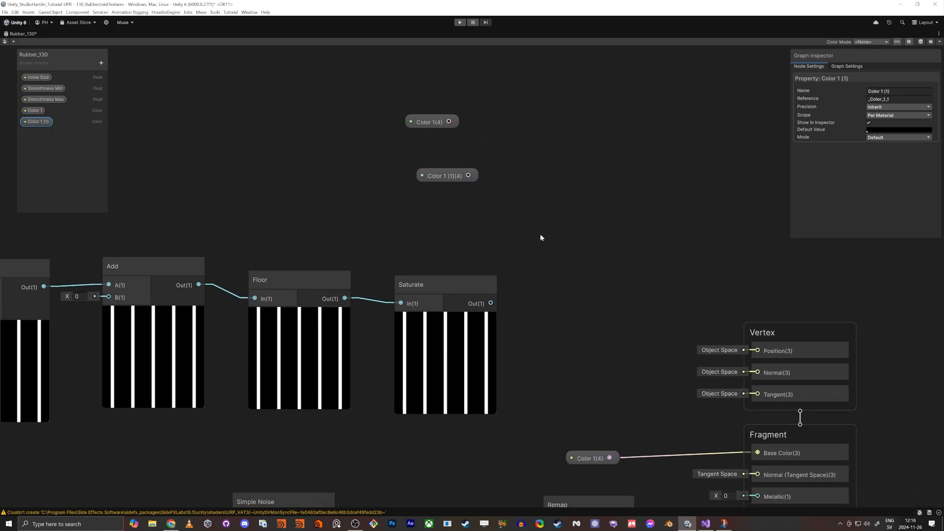
Step: Add a Vertex Color node, connect its output to the Fragment Base Color, and save the graph
{"action": "key", "text": "space"}
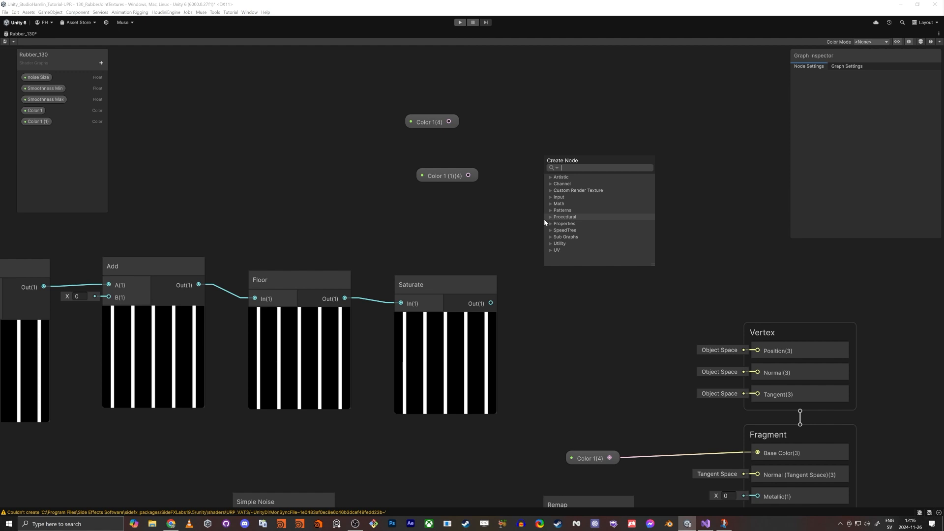
{"action": "type", "text": "vertex color"}
{"action": "key", "text": "Return"}
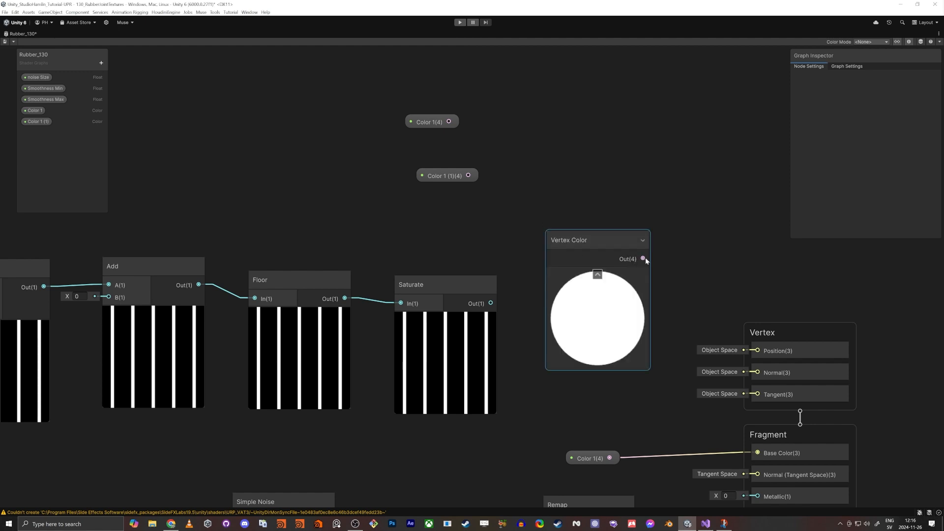
{"action": "left_click_drag", "start_coordinate": [643, 258], "coordinate": [757, 453]}
{"action": "key", "text": "ctrl+s"}
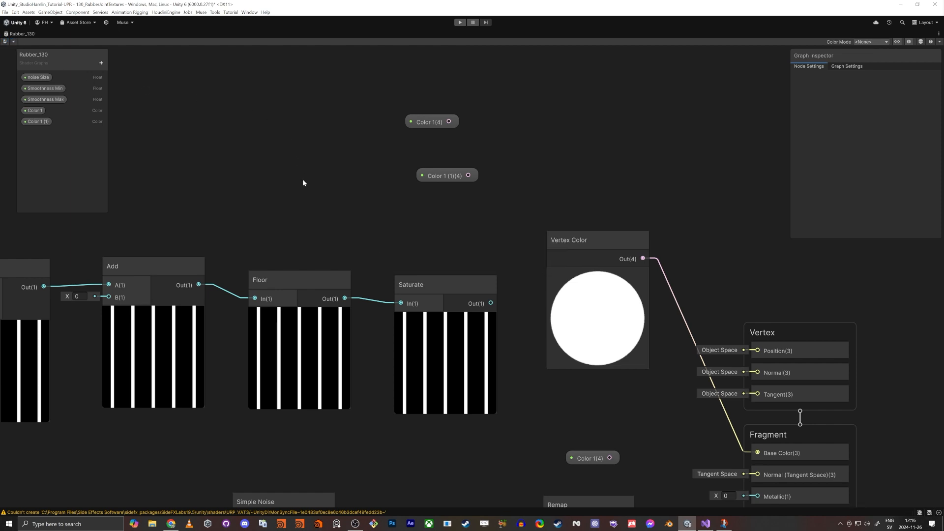
Step: Examine the rubber joint's appearance closely in the Scene view
{"action": "key", "text": "shift+space"}
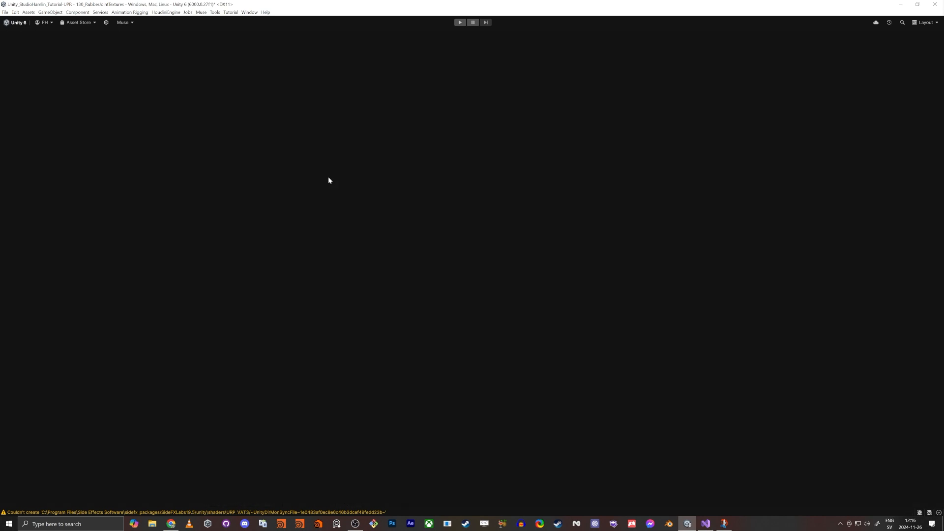
{"action": "left_click", "coordinate": [236, 34]}
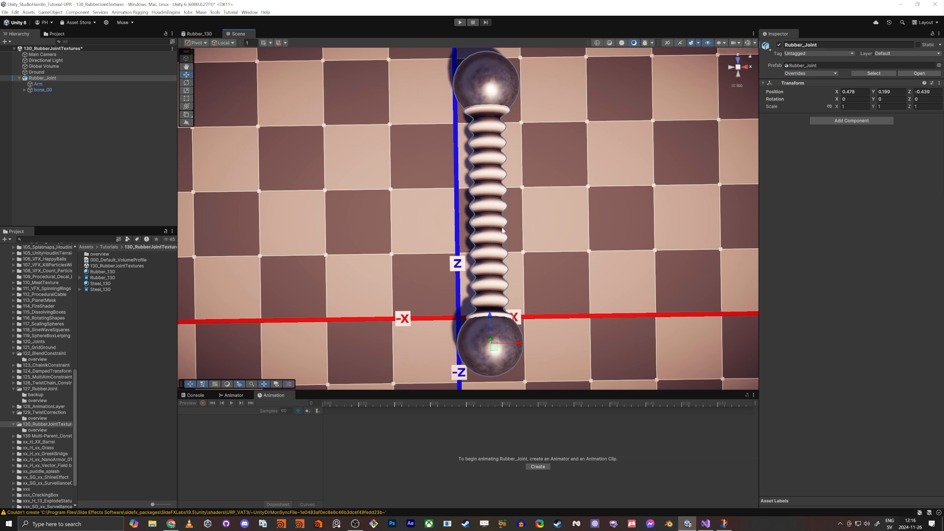
{"action": "right_click_drag", "start_coordinate": [502, 230], "coordinate": [667, 105]}
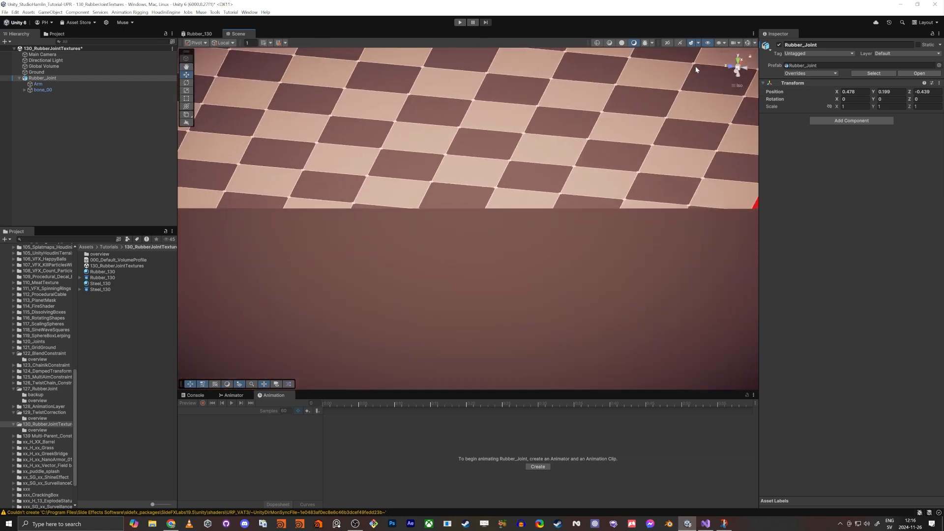
{"action": "left_click", "coordinate": [739, 69]}
{"action": "key", "text": "f"}
{"action": "key", "text": "w"}
{"action": "mouse_move", "coordinate": [478, 199]}
{"action": "right_mouse_down"}
{"action": "mouse_move", "coordinate": [502, 207]}
{"action": "mouse_move", "coordinate": [492, 207]}
{"action": "right_mouse_up"}
{"action": "key", "text": "s"}
{"action": "key", "text": "s"}
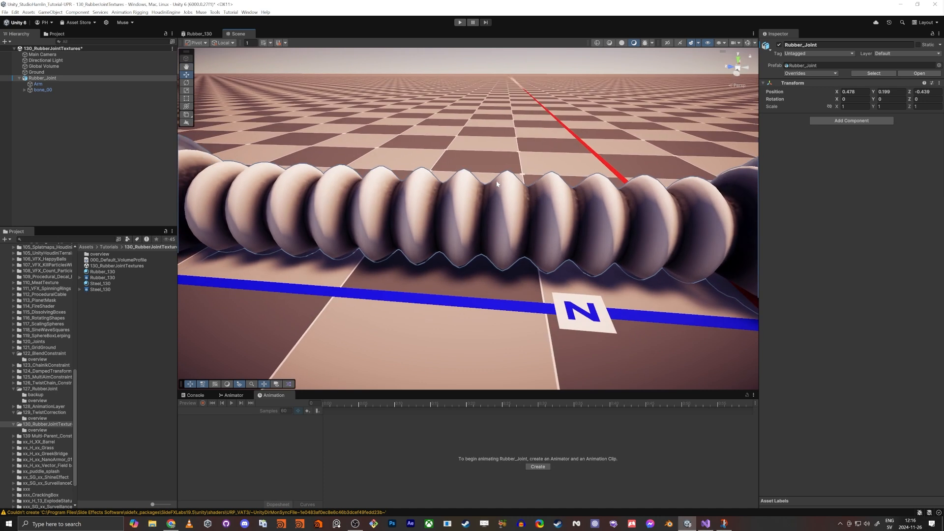
{"action": "left_click", "coordinate": [197, 34]}
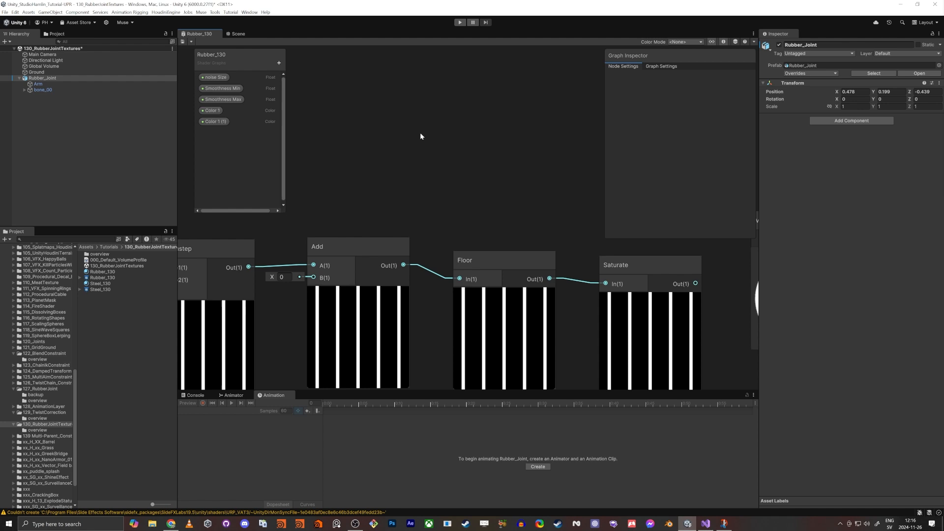
Step: Add a Lerp node above the pattern chain, near the two color property nodes
{"action": "key", "text": "shift+space"}
{"action": "middle_click_drag", "start_coordinate": [436, 180], "coordinate": [328, 206]}
{"action": "key", "text": "space"}
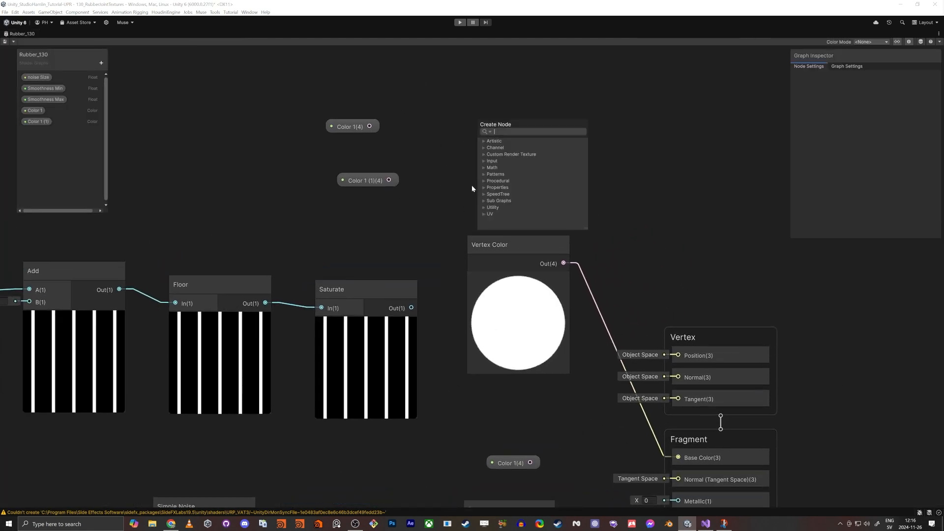
{"action": "type", "text": "lerp"}
{"action": "key", "text": "Return"}
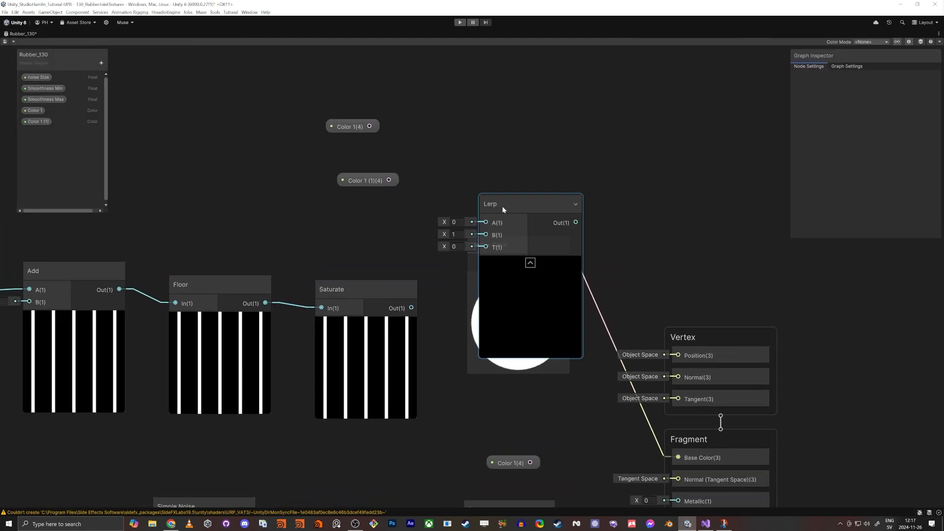
{"action": "left_click_drag", "start_coordinate": [503, 209], "coordinate": [509, 109]}
Step: Connect Color 1 to the Lerp's A input and the duplicated color to its B input
{"action": "left_click_drag", "start_coordinate": [370, 126], "coordinate": [390, 180]}
{"action": "left_click_drag", "start_coordinate": [361, 181], "coordinate": [331, 161]}
{"action": "left_click_drag", "start_coordinate": [347, 123], "coordinate": [334, 98]}
{"action": "left_click_drag", "start_coordinate": [334, 160], "coordinate": [343, 129]}
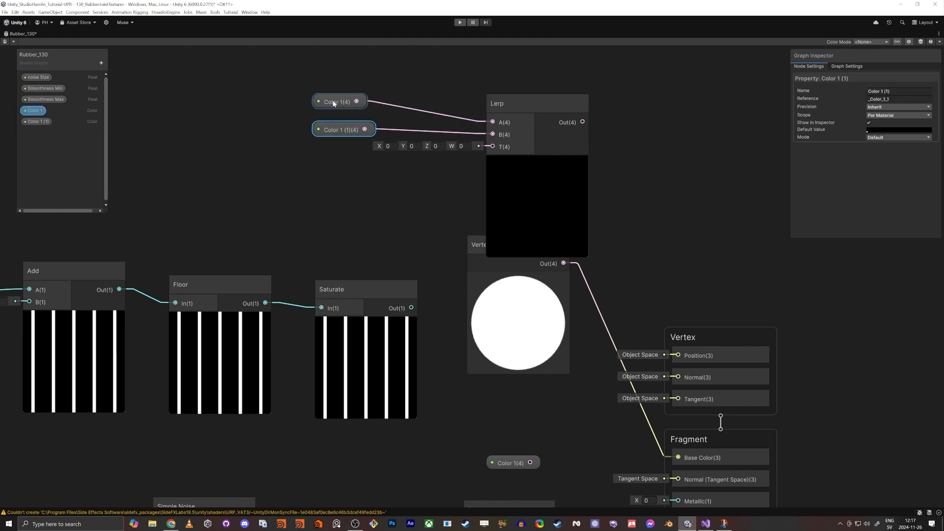
Step: Rename the duplicated color property to Color 2
{"action": "left_click", "coordinate": [30, 113]}
{"action": "double_click", "coordinate": [33, 121]}
{"action": "left_click_drag", "start_coordinate": [32, 122], "coordinate": [114, 134]}
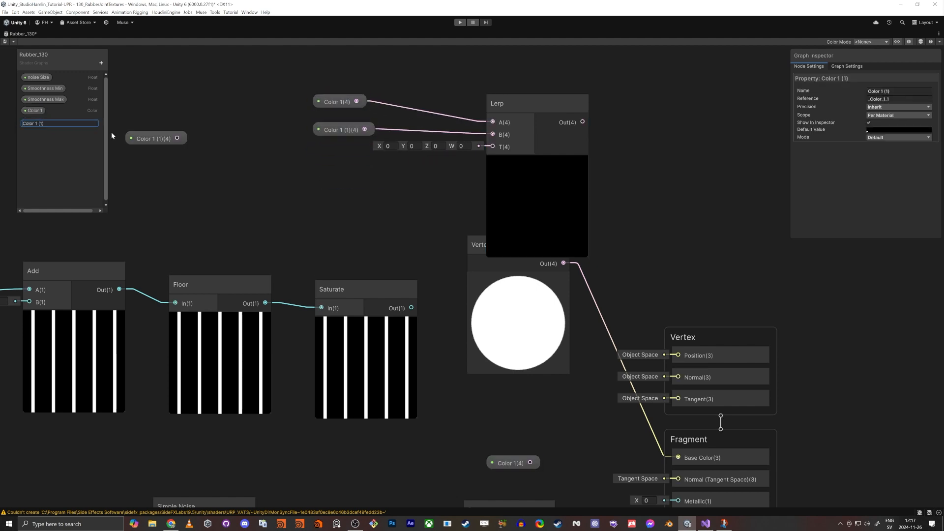
{"action": "left_click_drag", "start_coordinate": [35, 124], "coordinate": [46, 124]}
{"action": "type", "text": "2"}
{"action": "left_click", "coordinate": [161, 93]}
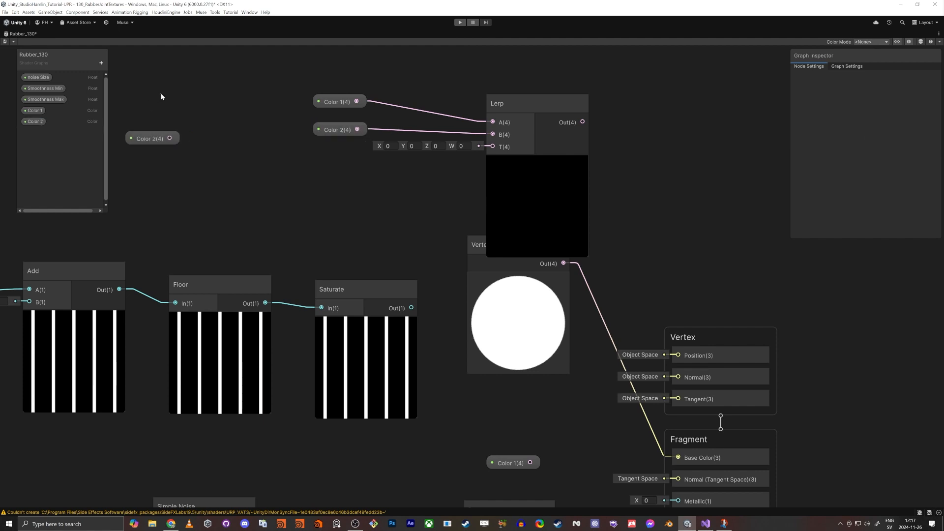
Step: Set Color 1's default value to a light grey (R, G, B 215)
{"action": "left_click", "coordinate": [34, 124]}
{"action": "left_click", "coordinate": [35, 110]}
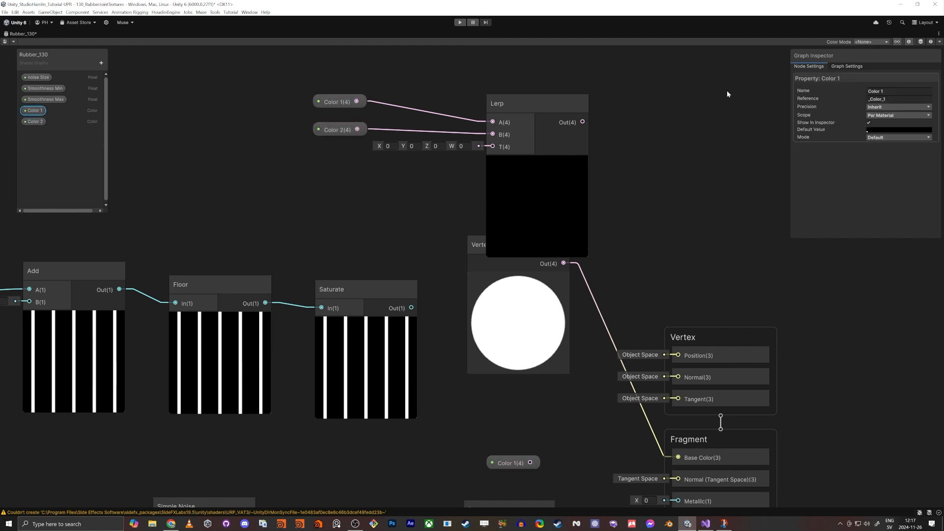
{"action": "left_click", "coordinate": [881, 131]}
{"action": "left_click_drag", "start_coordinate": [875, 199], "coordinate": [872, 177]}
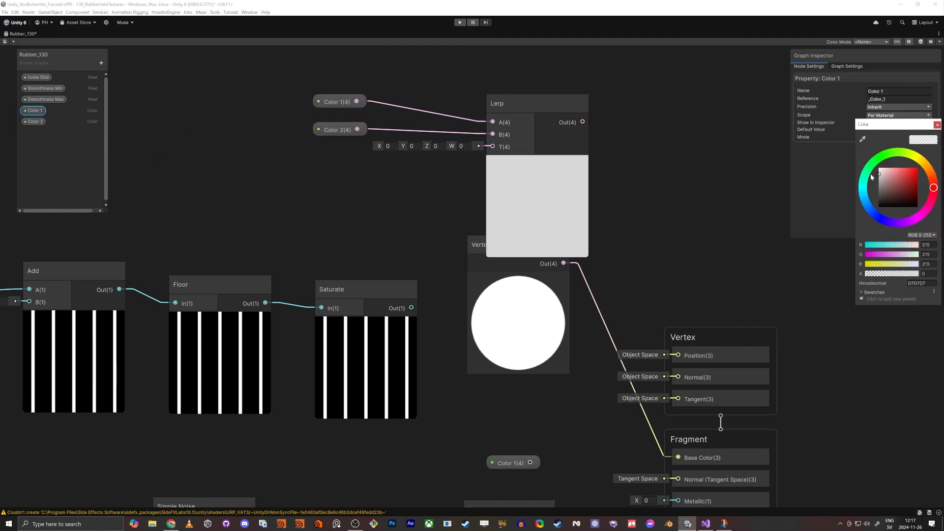
{"action": "left_click", "coordinate": [938, 126]}
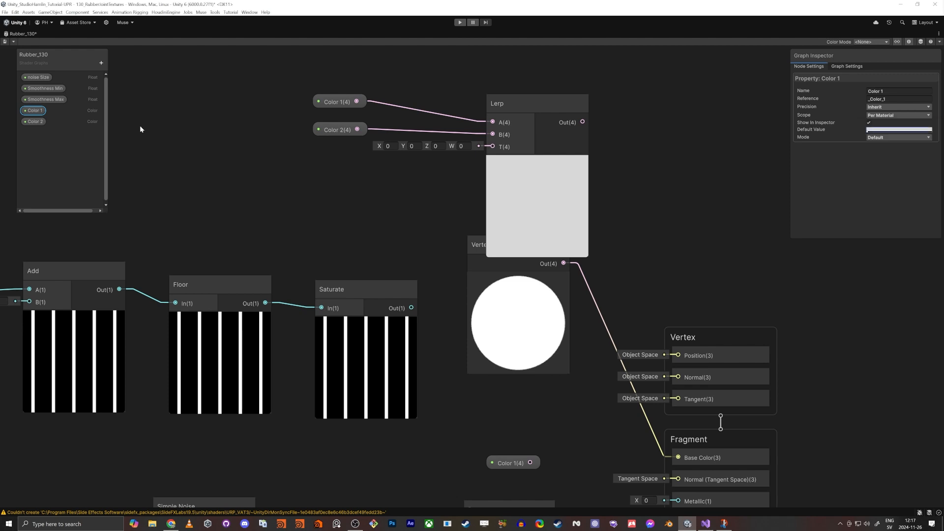
Step: Set Color 2's default value to a green of about R 63, G 169, B 73
{"action": "left_click", "coordinate": [41, 122]}
{"action": "left_click", "coordinate": [900, 130]}
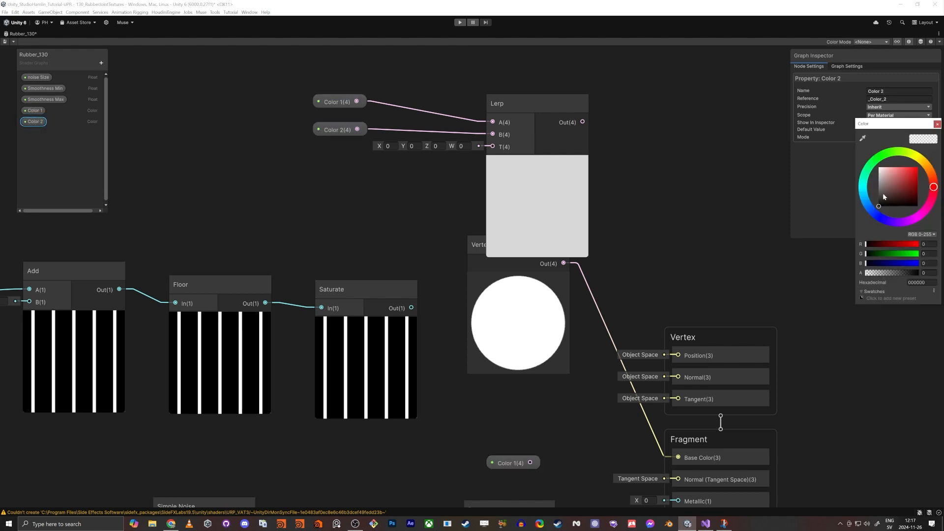
{"action": "mouse_move", "coordinate": [884, 197]}
{"action": "left_mouse_down"}
{"action": "mouse_move", "coordinate": [877, 186]}
{"action": "mouse_move", "coordinate": [897, 182]}
{"action": "left_mouse_up"}
{"action": "left_click", "coordinate": [885, 157]}
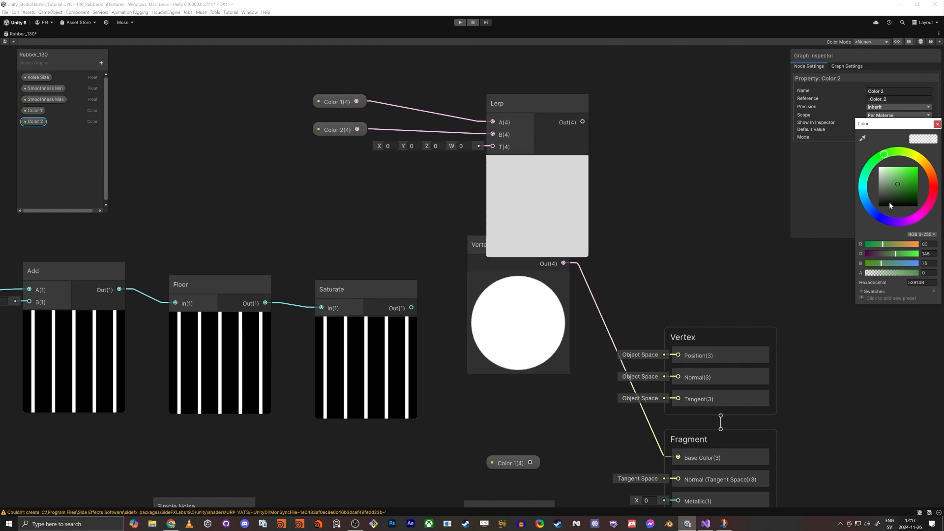
{"action": "left_click", "coordinate": [901, 181]}
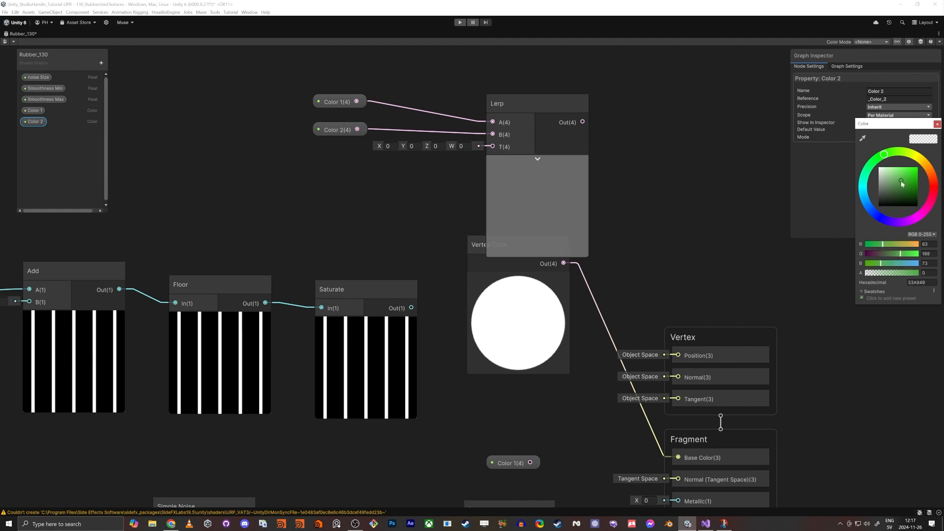
{"action": "left_click", "coordinate": [938, 123]}
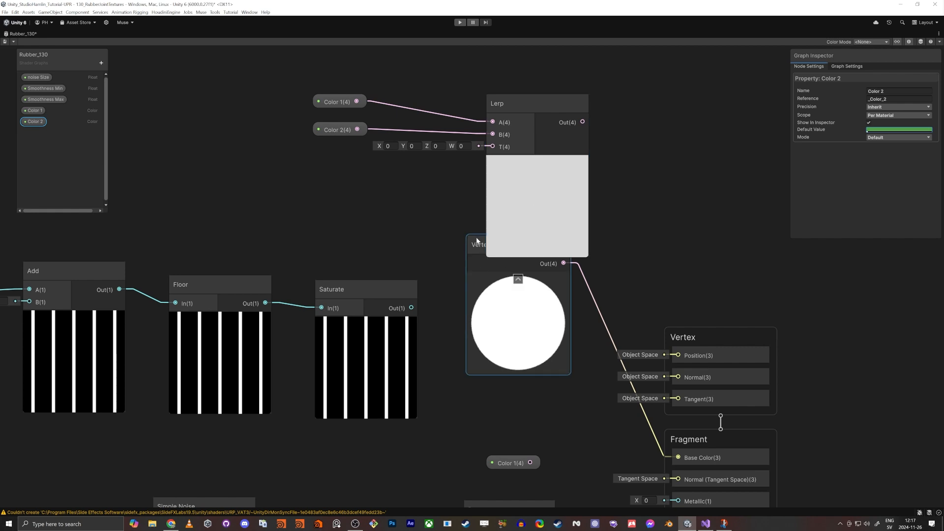
Step: Move the Vertex Color node aside and add a Swizzle node fed by it with mask x
{"action": "left_click_drag", "start_coordinate": [470, 237], "coordinate": [163, 113]}
{"action": "left_click", "coordinate": [216, 156]}
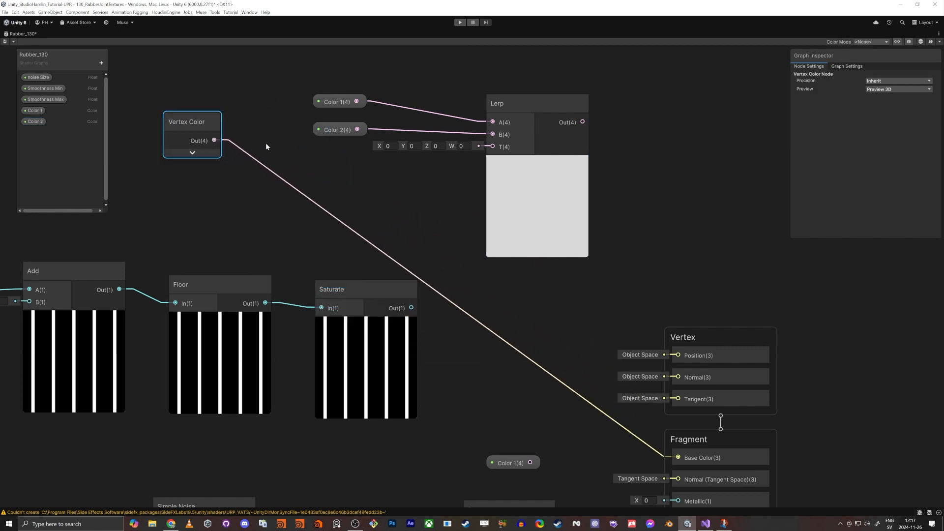
{"action": "key", "text": "space"}
{"action": "type", "text": "sw"}
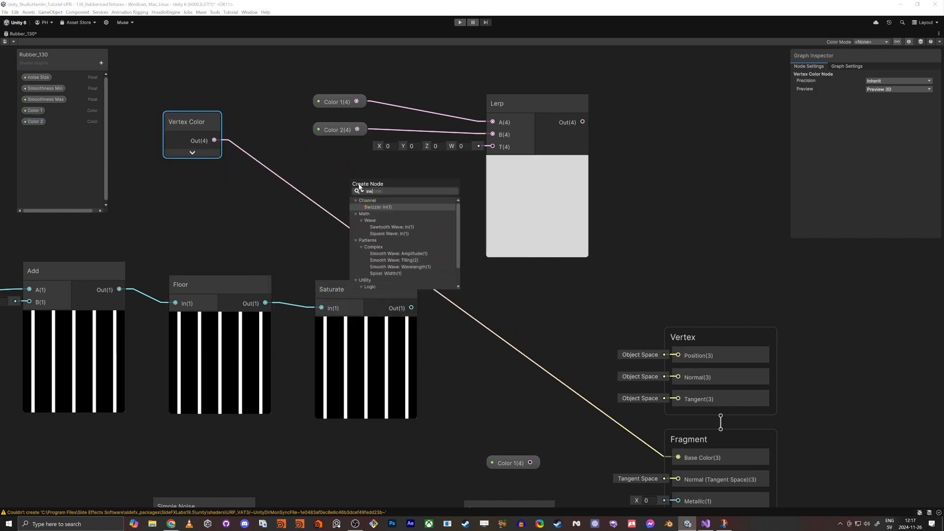
{"action": "key", "text": "Return"}
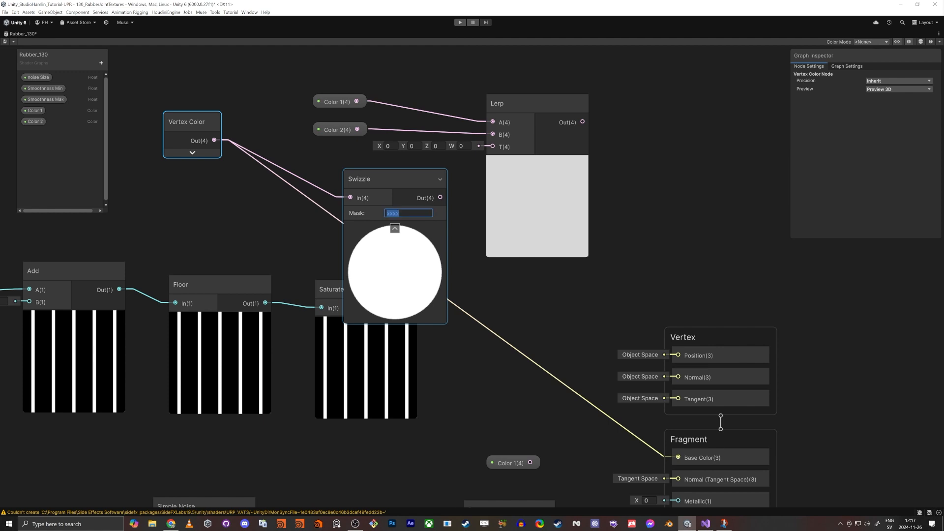
{"action": "key", "text": "Return"}
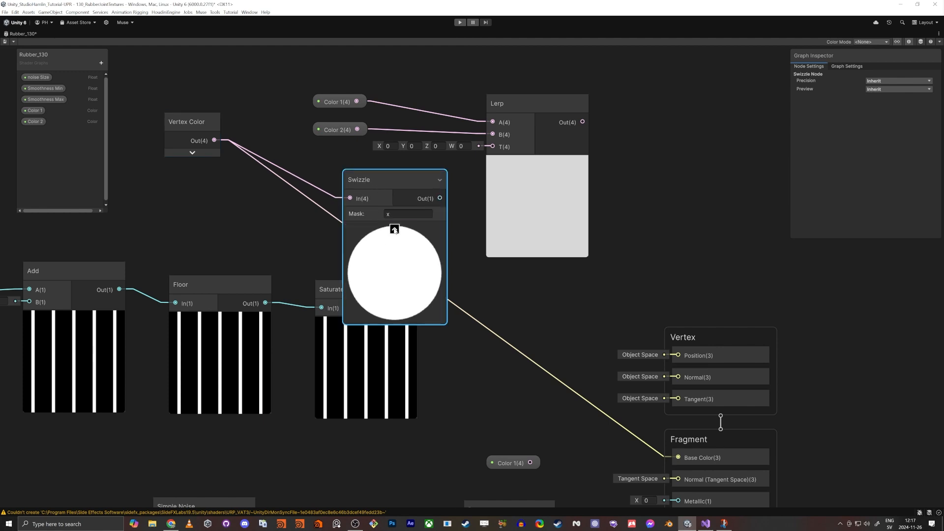
Step: Connect the Swizzle output to the Lerp's T input and collapse and reposition the Swizzle node
{"action": "left_click", "coordinate": [395, 228]}
{"action": "left_click_drag", "start_coordinate": [401, 198], "coordinate": [493, 146]}
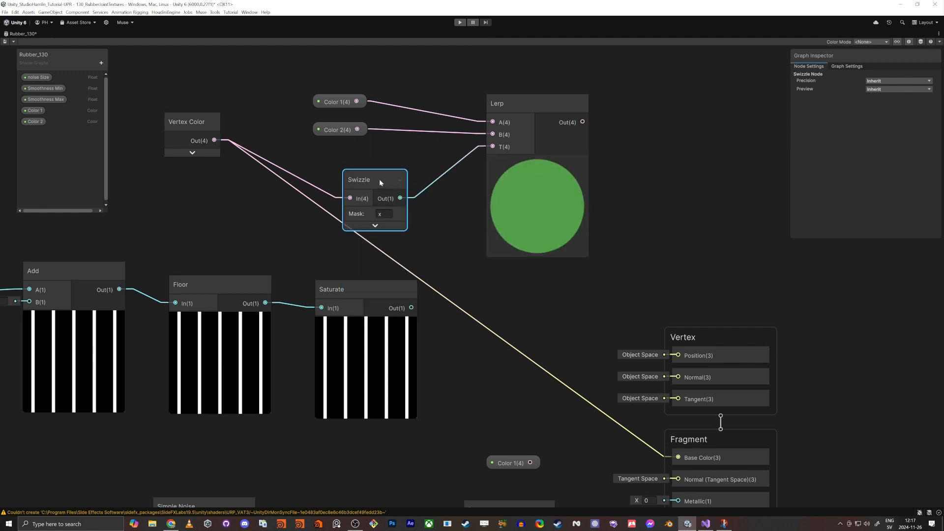
{"action": "left_click_drag", "start_coordinate": [379, 179], "coordinate": [300, 154]}
{"action": "middle_click_drag", "start_coordinate": [401, 242], "coordinate": [462, 274]}
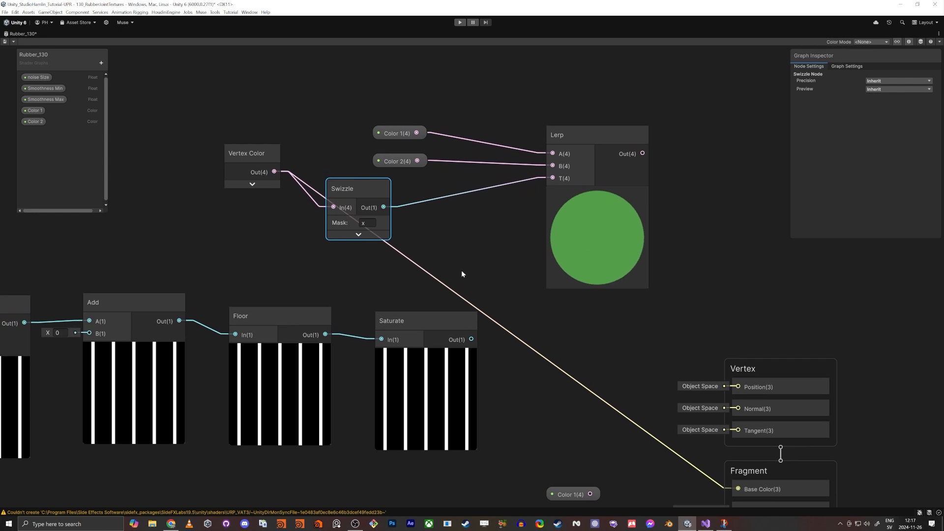
{"action": "left_click_drag", "start_coordinate": [328, 194], "coordinate": [383, 193]}
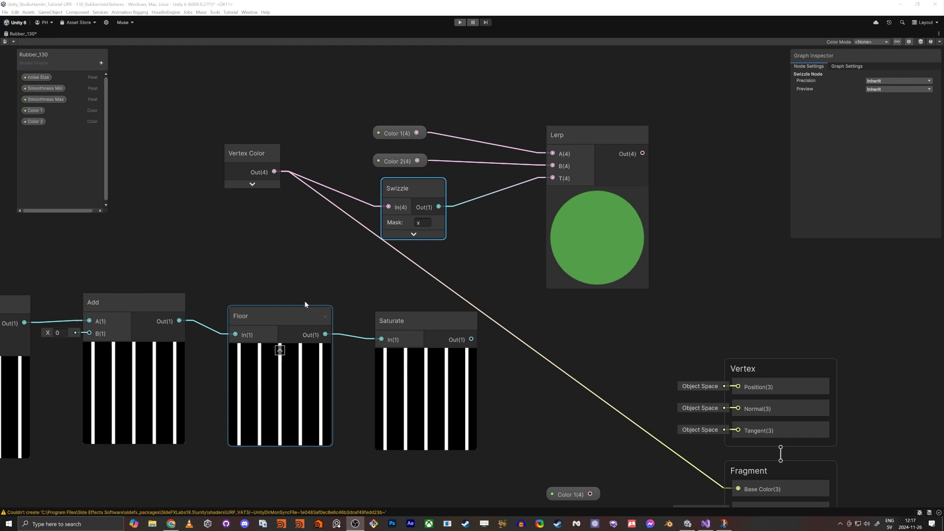
Step: Select the stripe pattern node chain from UV through Saturate and shift it to tidy the graph layout
{"action": "middle_click_drag", "start_coordinate": [178, 276], "coordinate": [461, 208]}
{"action": "scroll", "coordinate": [461, 208], "scroll_direction": "down", "scroll_amount": 3}
{"action": "middle_click_drag", "start_coordinate": [181, 291], "coordinate": [273, 309]}
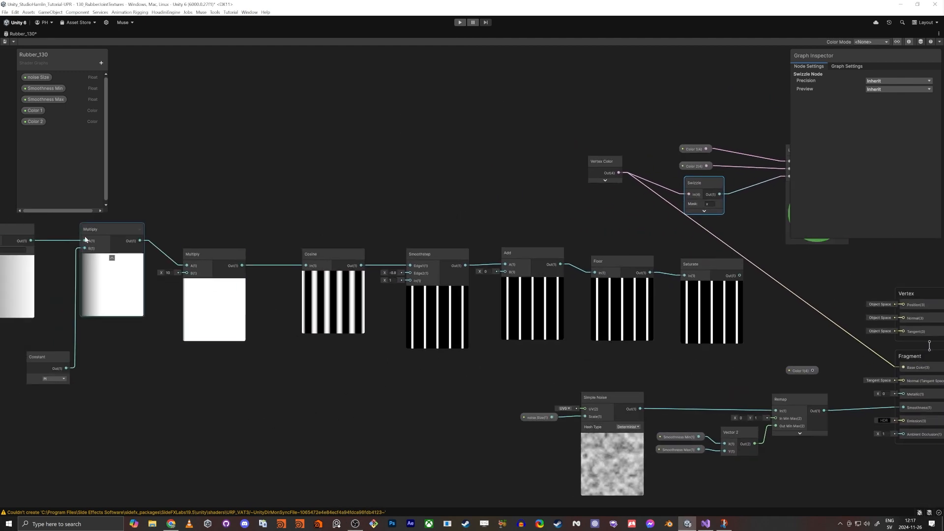
{"action": "left_click_drag", "start_coordinate": [728, 378], "coordinate": [637, 358]}
{"action": "left_click_drag", "start_coordinate": [5, 262], "coordinate": [18, 261]}
{"action": "scroll", "coordinate": [304, 240], "scroll_direction": "down", "scroll_amount": 2}
{"action": "middle_click_drag", "start_coordinate": [330, 219], "coordinate": [420, 224]}
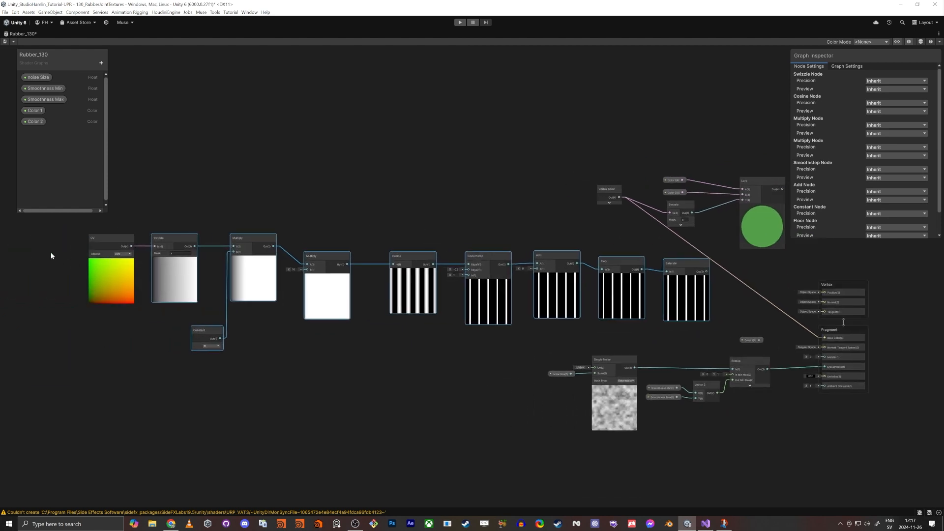
{"action": "left_click_drag", "start_coordinate": [51, 253], "coordinate": [697, 340]}
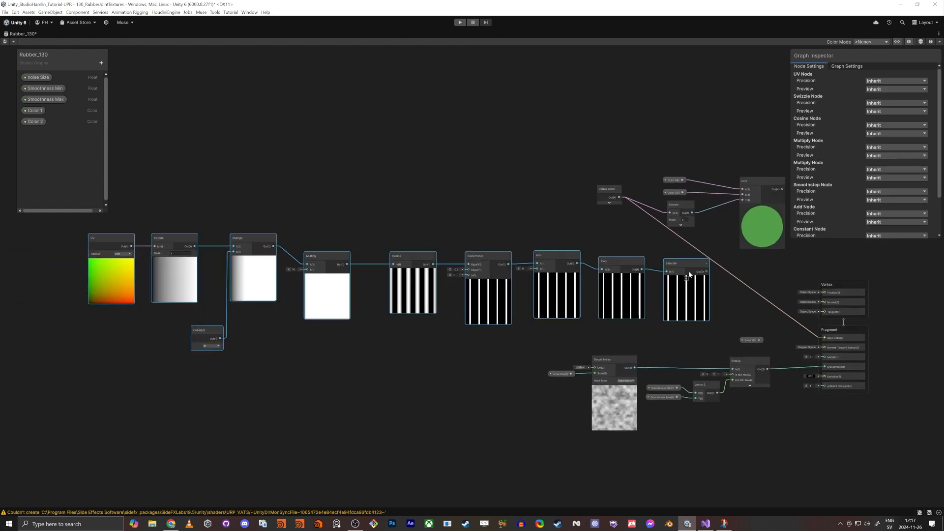
{"action": "middle_click_drag", "start_coordinate": [630, 244], "coordinate": [602, 248]}
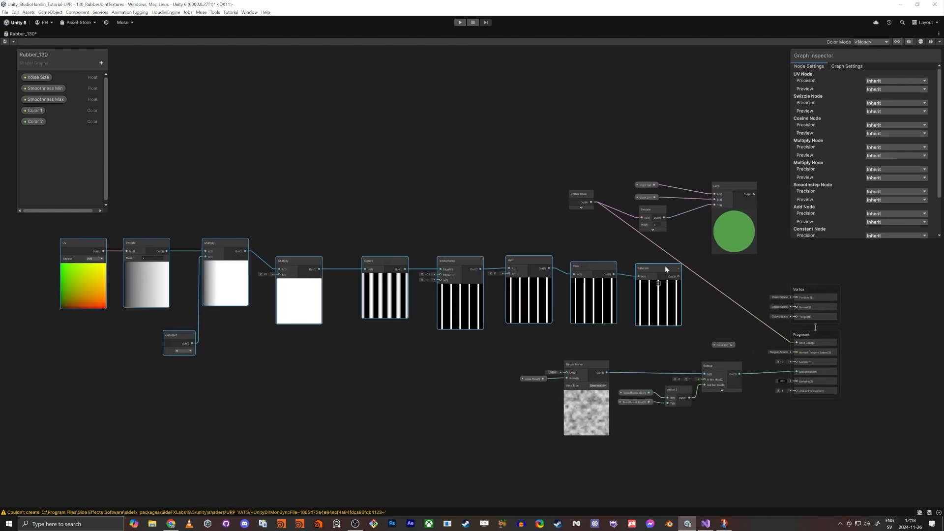
{"action": "left_click_drag", "start_coordinate": [660, 258], "coordinate": [612, 266]}
{"action": "left_click_drag", "start_coordinate": [34, 334], "coordinate": [36, 338]}
{"action": "middle_click_drag", "start_coordinate": [659, 270], "coordinate": [609, 274]}
{"action": "left_click_drag", "start_coordinate": [609, 274], "coordinate": [577, 285]}
{"action": "scroll", "coordinate": [601, 314], "scroll_direction": "up", "scroll_amount": 5}
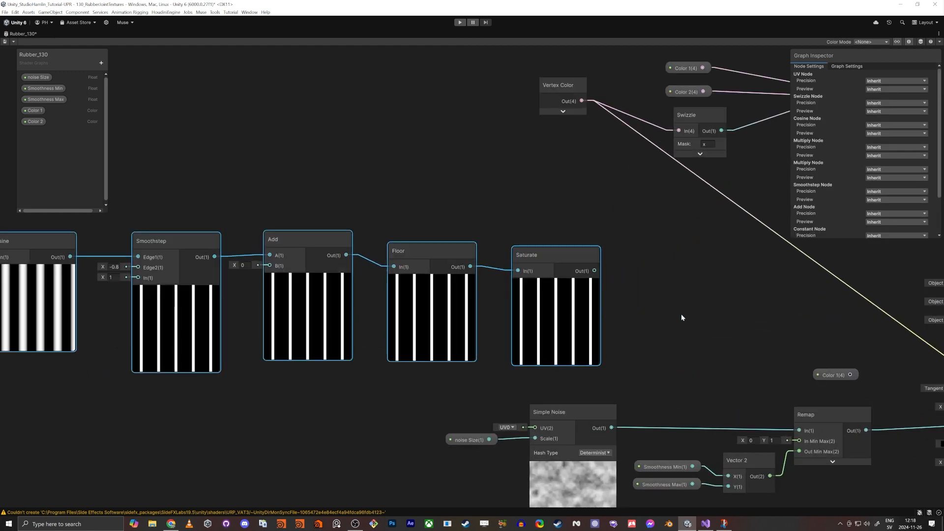
Step: Select the Vertex Color, Swizzle, Lerp and color property nodes and move them closer to the master stack
{"action": "middle_click_drag", "start_coordinate": [681, 313], "coordinate": [623, 306]}
{"action": "middle_click_drag", "start_coordinate": [690, 239], "coordinate": [568, 315]}
{"action": "left_click", "coordinate": [568, 315]}
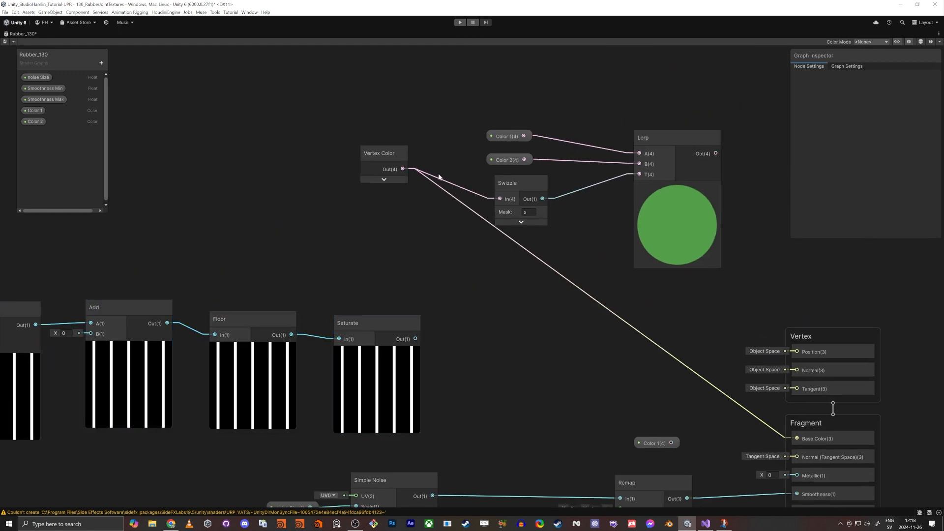
{"action": "left_click_drag", "start_coordinate": [510, 186], "coordinate": [512, 182]}
{"action": "left_click_drag", "start_coordinate": [287, 127], "coordinate": [680, 230]}
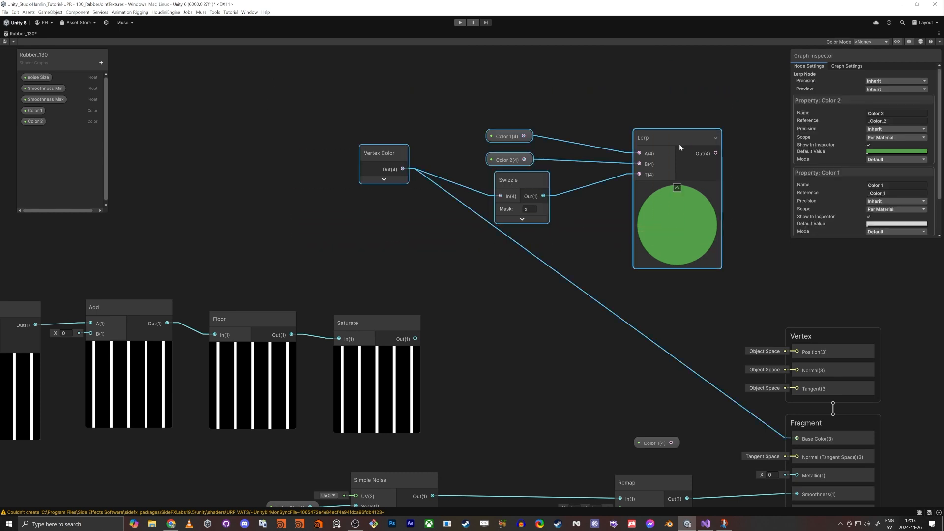
{"action": "left_click_drag", "start_coordinate": [680, 144], "coordinate": [539, 138]}
{"action": "left_click", "coordinate": [615, 295]}
Step: Connect the Lerp output to the Fragment Base Color input in place of the Vertex Color link
{"action": "left_click_drag", "start_coordinate": [798, 438], "coordinate": [575, 149]}
{"action": "middle_click_drag", "start_coordinate": [587, 290], "coordinate": [590, 317]}
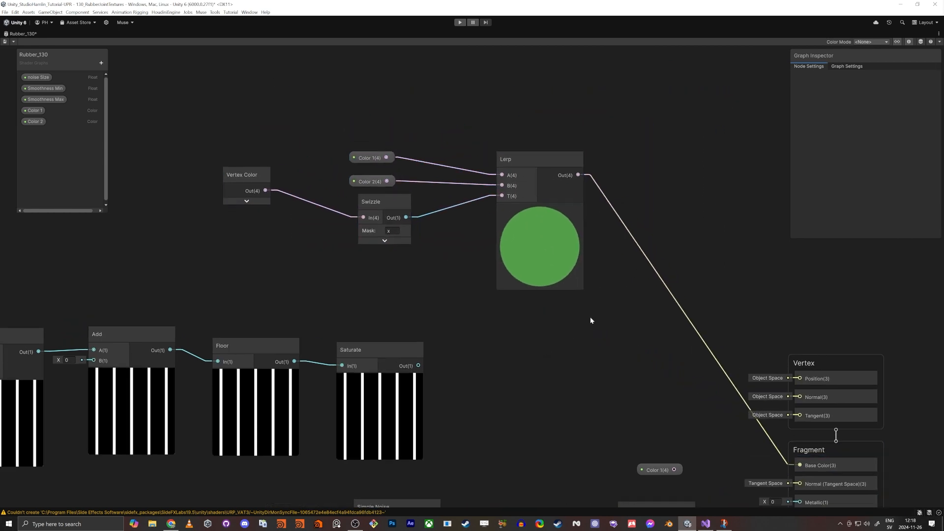
{"action": "left_click_drag", "start_coordinate": [229, 120], "coordinate": [229, 120]}
{"action": "left_click", "coordinate": [246, 87]}
Step: Switch to the Scene view and inspect the rubber joint's shading up close and from afar
{"action": "key", "text": "shift+space"}
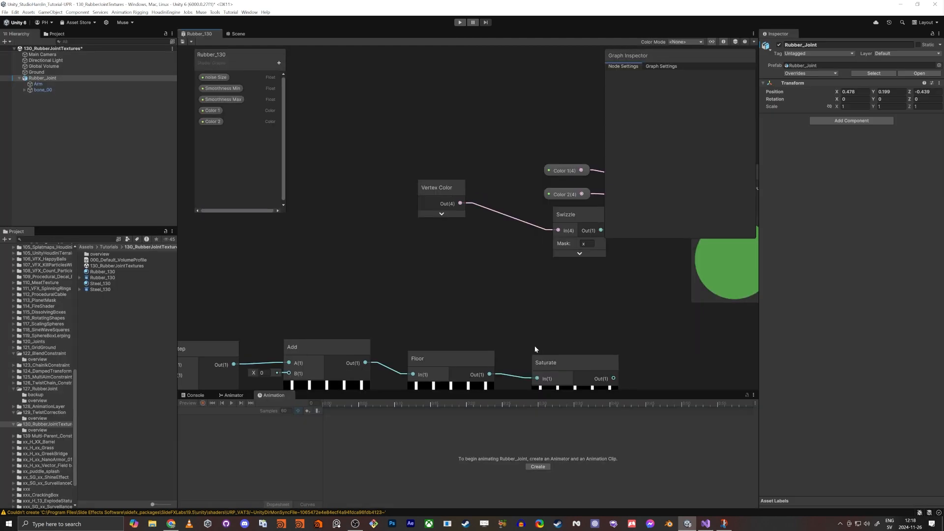
{"action": "left_click", "coordinate": [238, 34]}
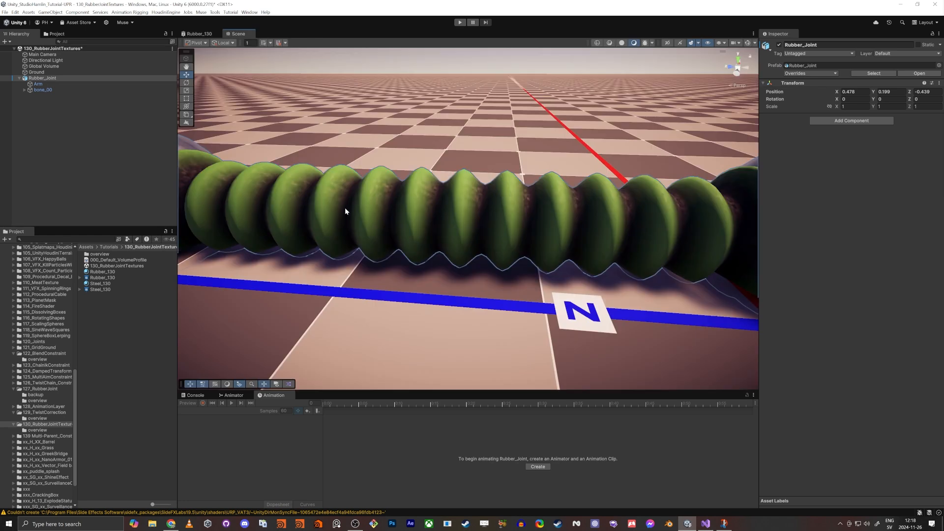
{"action": "right_click_drag", "start_coordinate": [344, 208], "coordinate": [398, 200]}
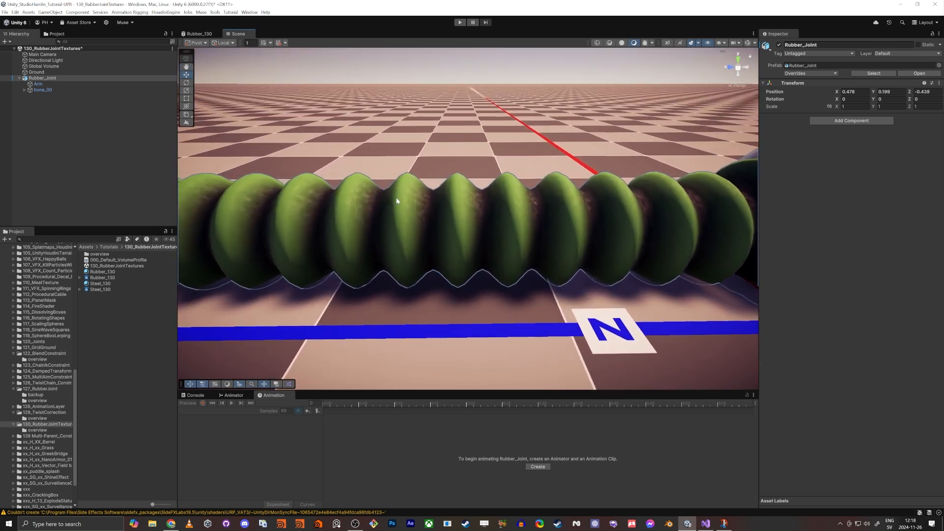
{"action": "scroll", "coordinate": [424, 214], "scroll_direction": "up", "scroll_amount": 10}
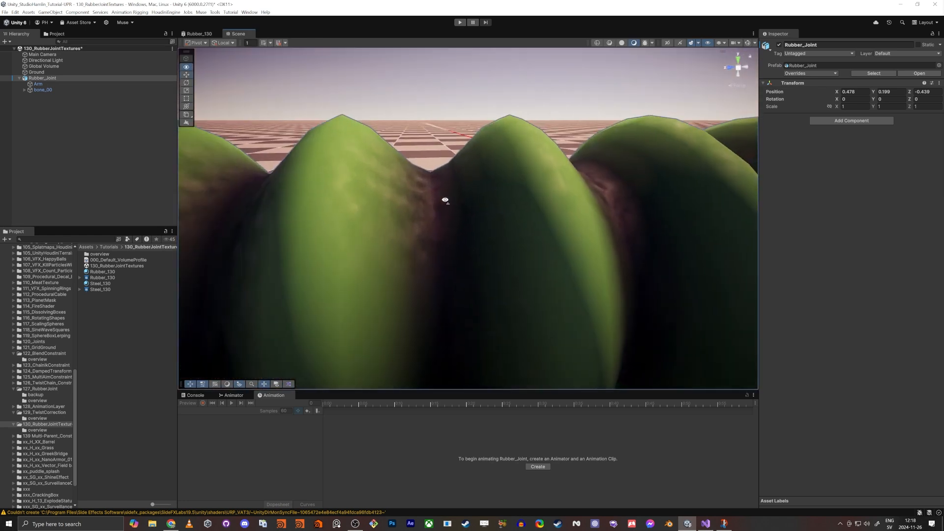
{"action": "scroll", "coordinate": [436, 206], "scroll_direction": "down", "scroll_amount": 8}
{"action": "scroll", "coordinate": [396, 221], "scroll_direction": "down", "scroll_amount": 6}
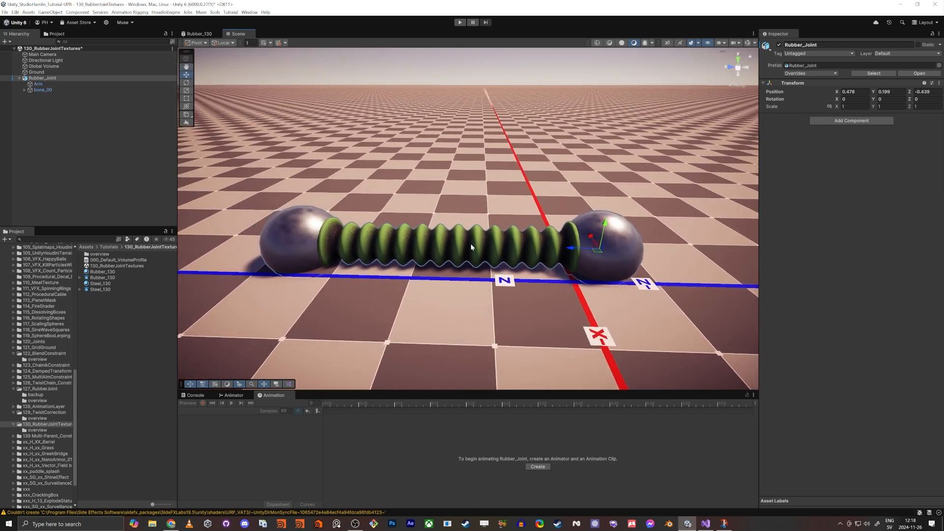
Step: Select the Arm and set the Rubber_130 material's Color 1 to an orange of about R 175, G 122, B 73
{"action": "left_click", "coordinate": [481, 247]}
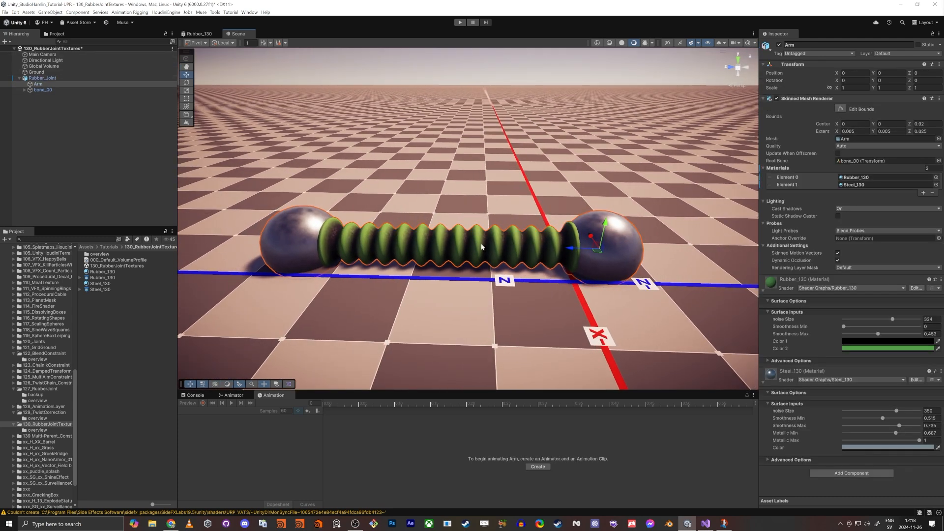
{"action": "left_click", "coordinate": [879, 342]}
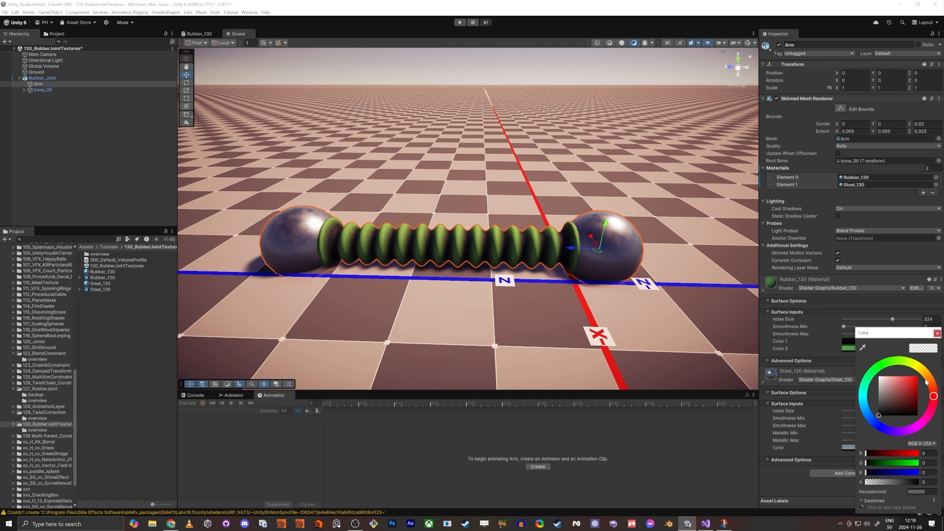
{"action": "left_click", "coordinate": [928, 380]}
{"action": "left_click", "coordinate": [903, 390]}
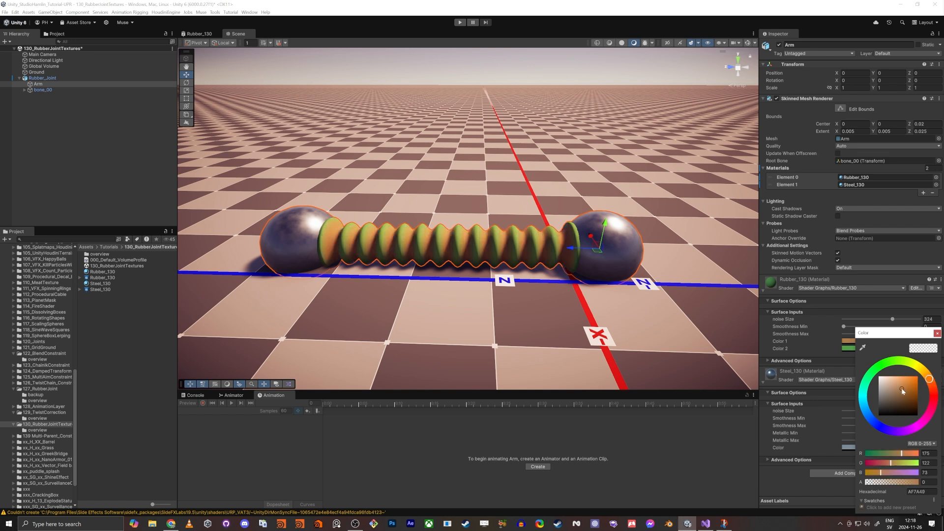
{"action": "left_click_drag", "start_coordinate": [903, 390], "coordinate": [903, 395]}
{"action": "left_click", "coordinate": [489, 220]}
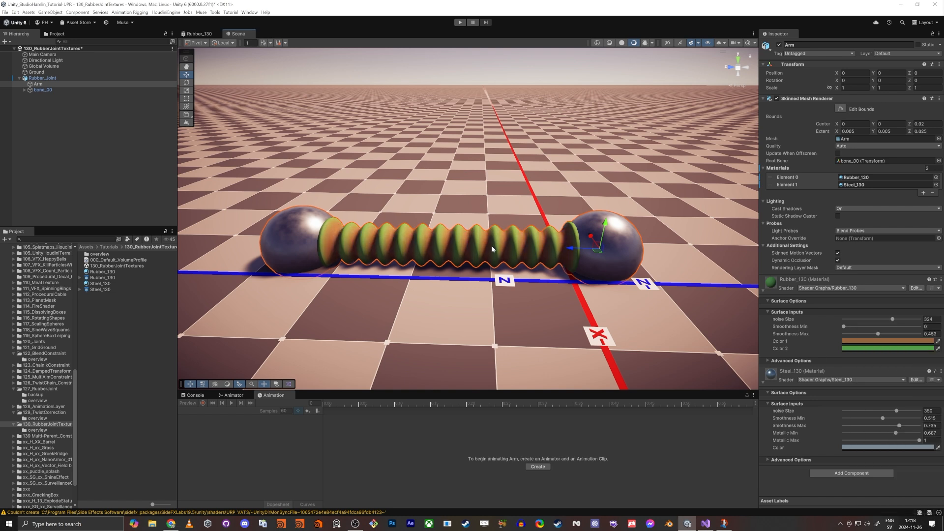
Step: Try setting Color 1 to a grey and undo the change
{"action": "key", "text": "w"}
{"action": "right_click_drag", "start_coordinate": [492, 246], "coordinate": [511, 255]}
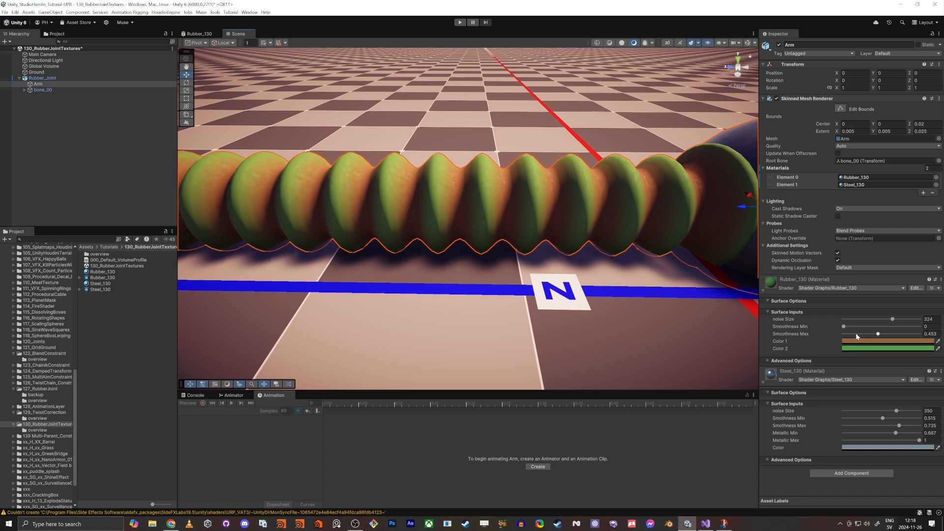
{"action": "left_click", "coordinate": [863, 341]}
{"action": "left_click_drag", "start_coordinate": [886, 397], "coordinate": [870, 398]}
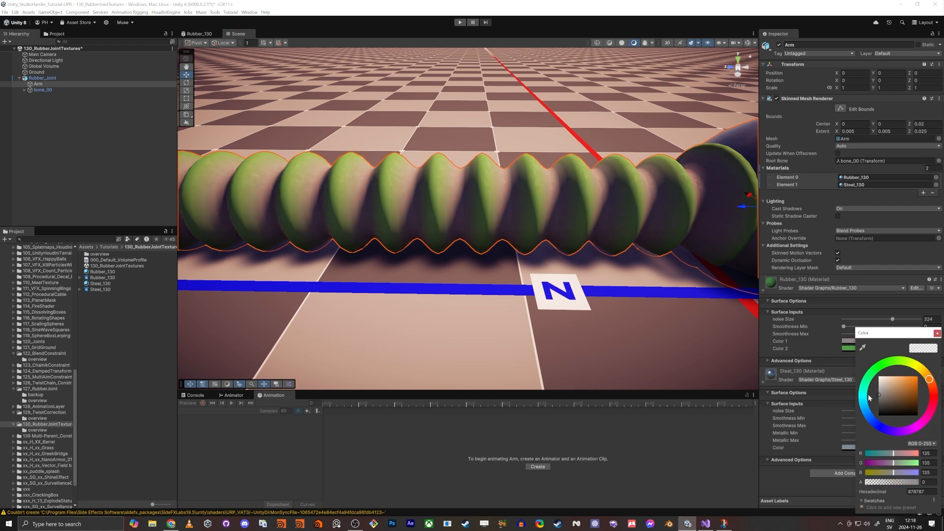
{"action": "key", "text": "ctrl+z"}
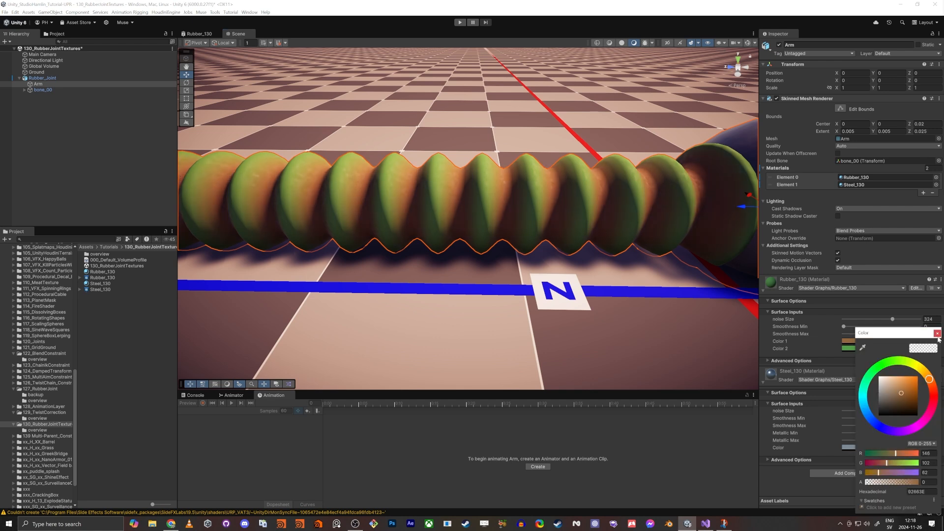
{"action": "left_click", "coordinate": [938, 335]}
Step: Set the material's Color 2 to a dark grey of about R 41, G 41, B 41
{"action": "left_click", "coordinate": [860, 349]}
{"action": "left_click_drag", "start_coordinate": [892, 400], "coordinate": [862, 413]}
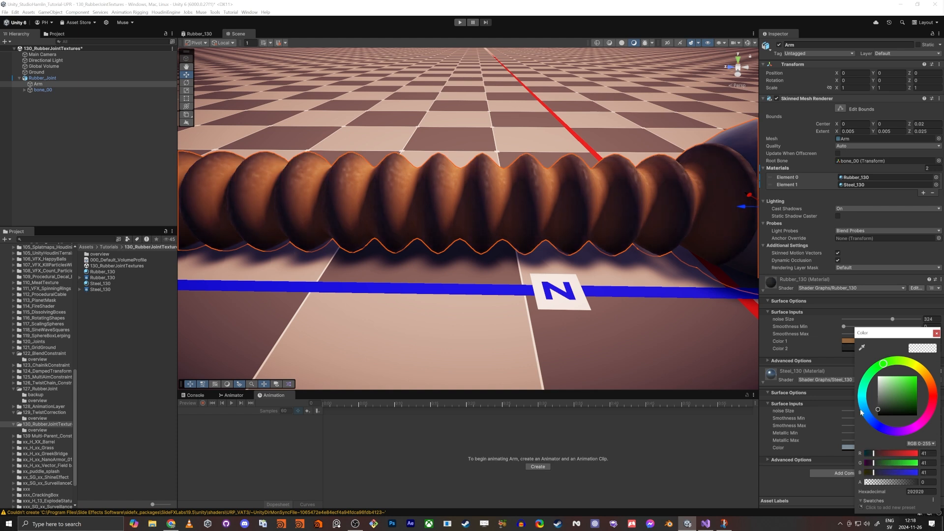
{"action": "left_click", "coordinate": [938, 334]}
Step: Set the material's Color 1 to a dark brown of about R 87, G 64, B 43
{"action": "left_click", "coordinate": [881, 341]}
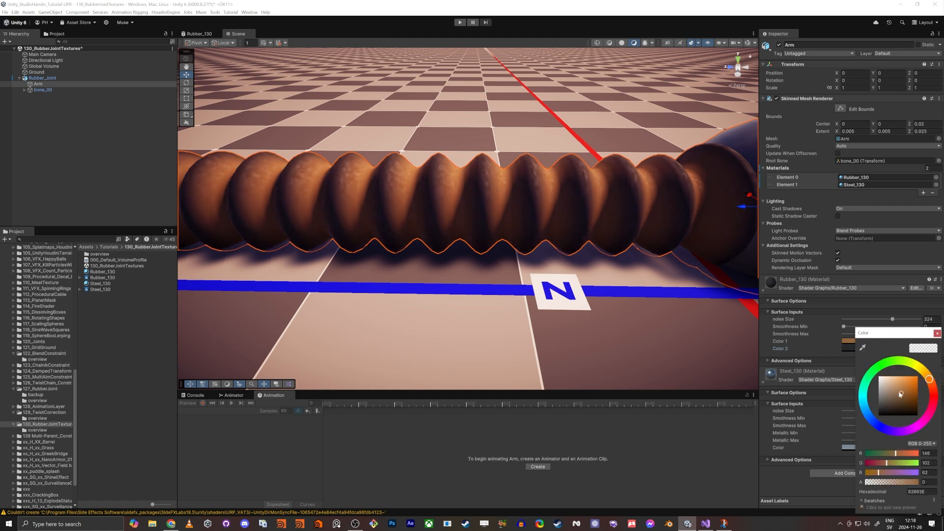
{"action": "mouse_move", "coordinate": [901, 394]}
{"action": "left_mouse_down"}
{"action": "mouse_move", "coordinate": [892, 393]}
{"action": "mouse_move", "coordinate": [897, 405]}
{"action": "left_mouse_up"}
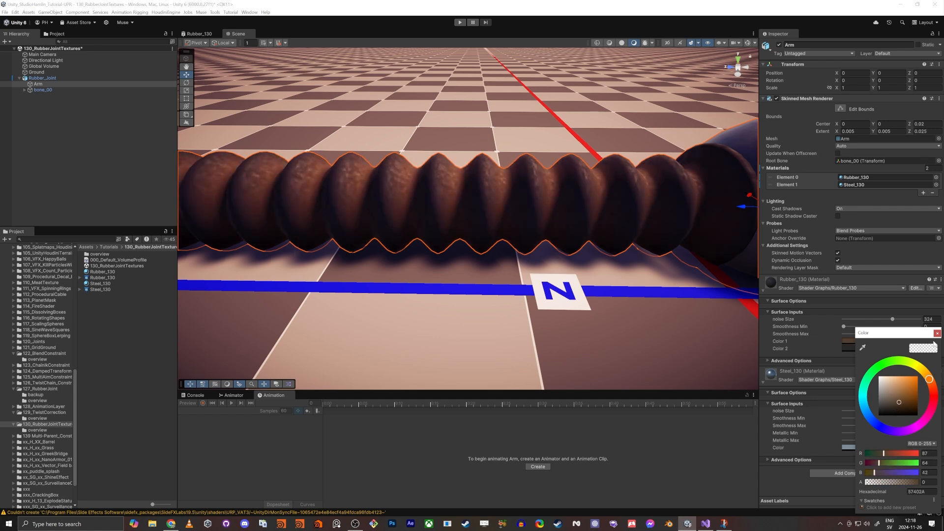
{"action": "left_click", "coordinate": [938, 334]}
Step: Set the material's Color 2 to a grey of about R 76, G 76, B 76
{"action": "right_click_drag", "start_coordinate": [350, 256], "coordinate": [382, 263]}
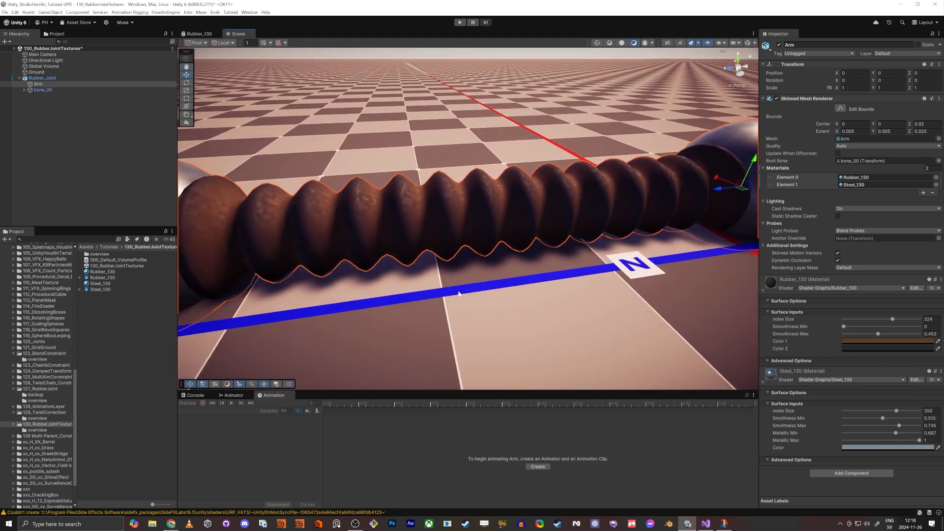
{"action": "left_click", "coordinate": [853, 348]}
{"action": "left_click_drag", "start_coordinate": [880, 405], "coordinate": [872, 403]}
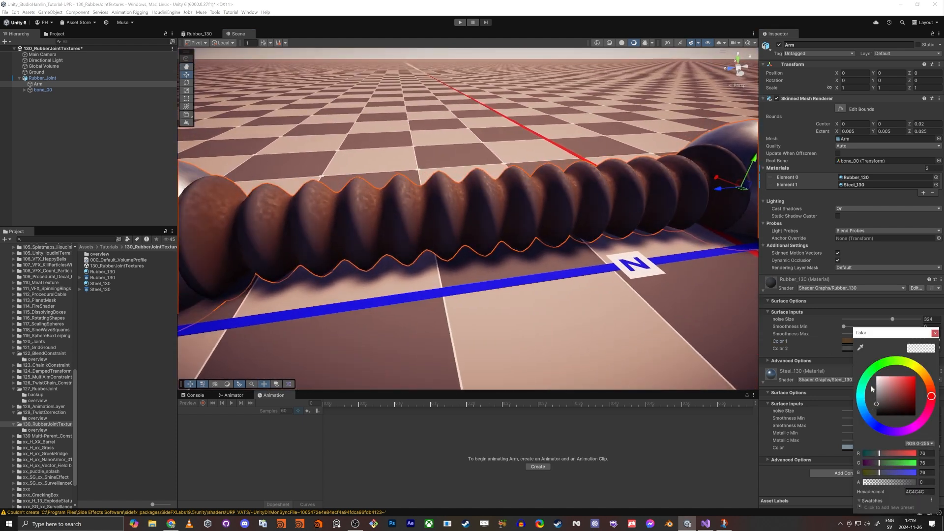
{"action": "left_click", "coordinate": [935, 334]}
Step: Return to the Rubber_130 shader graph and add a new Lerp node
{"action": "right_click_drag", "start_coordinate": [413, 235], "coordinate": [344, 147]}
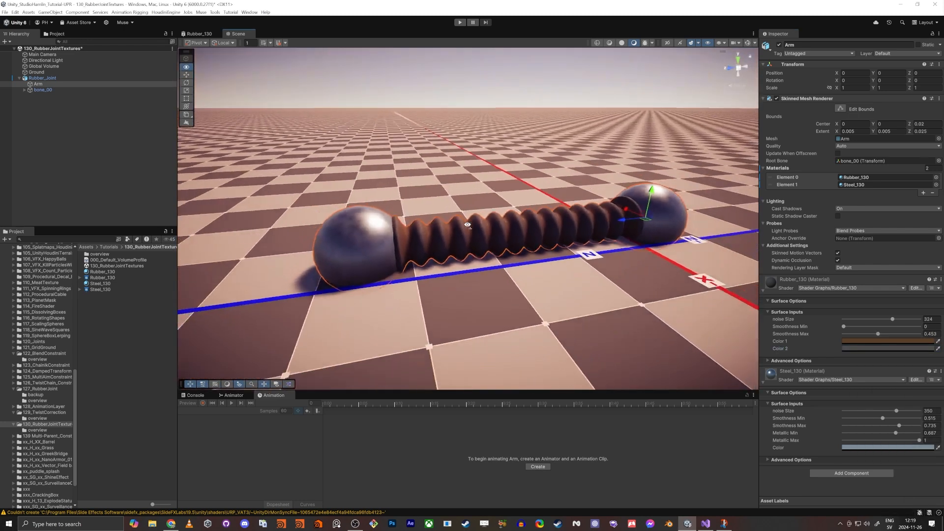
{"action": "scroll", "coordinate": [337, 98], "scroll_direction": "up", "scroll_amount": 5}
{"action": "left_click", "coordinate": [206, 34]}
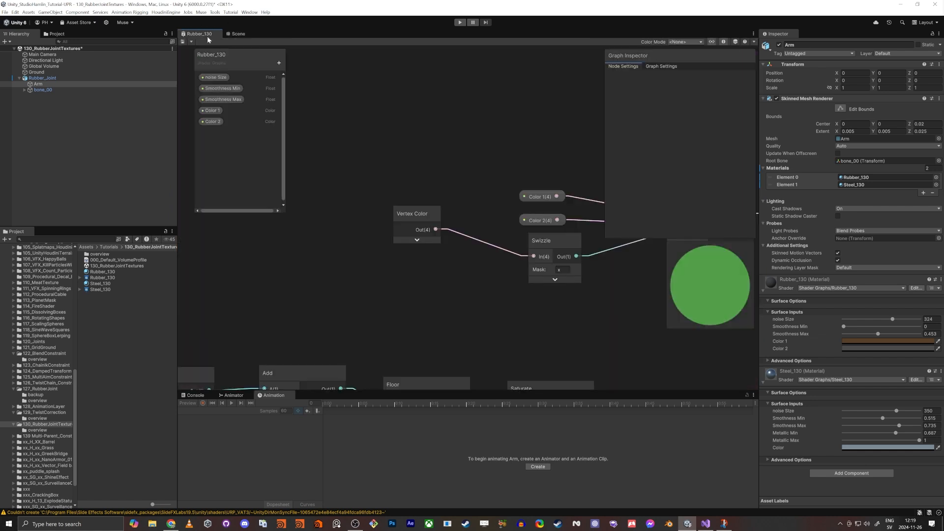
{"action": "key", "text": "a"}
{"action": "left_click_drag", "start_coordinate": [418, 159], "coordinate": [485, 139]}
{"action": "key", "text": "space"}
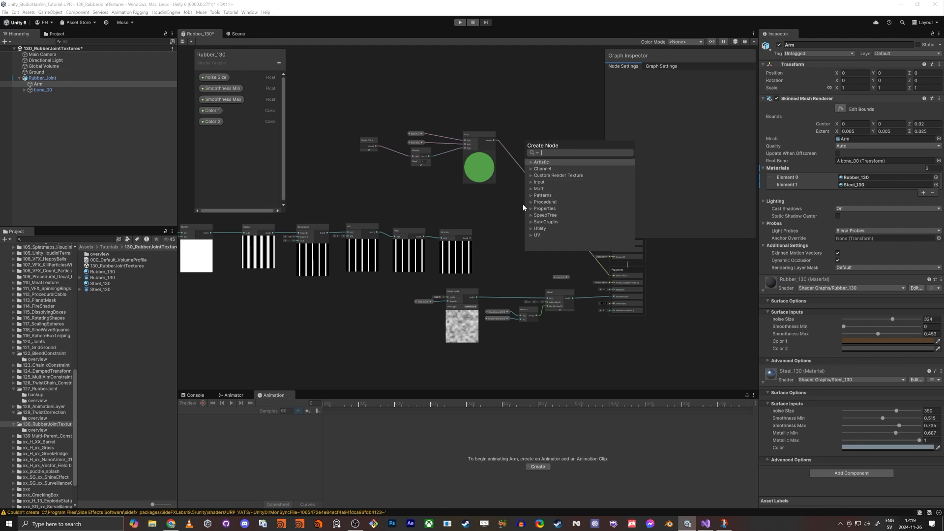
{"action": "type", "text": "lerp"}
{"action": "key", "text": "Return"}
Step: Select the Vertex Color, Swizzle, Lerp and color property group and shift it aside
{"action": "scroll", "coordinate": [523, 205], "scroll_direction": "up", "scroll_amount": 5}
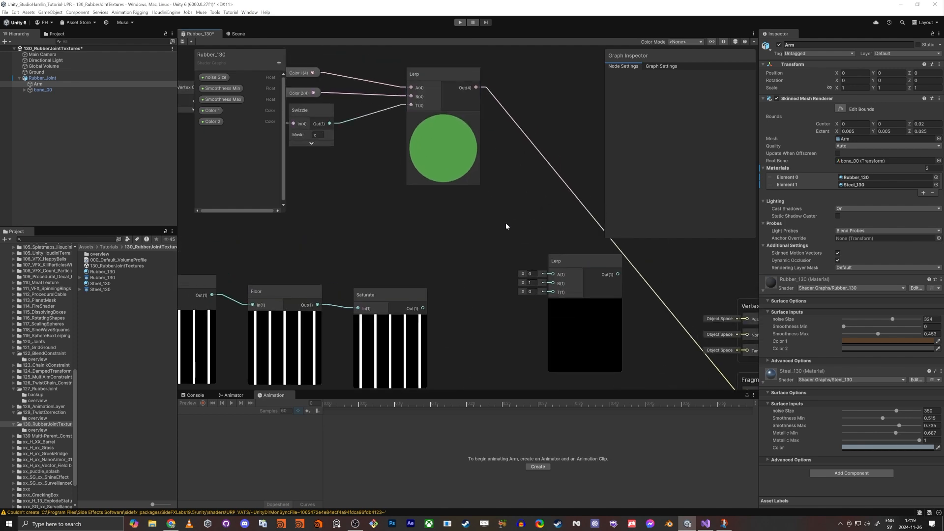
{"action": "scroll", "coordinate": [494, 231], "scroll_direction": "down", "scroll_amount": 2}
{"action": "scroll", "coordinate": [479, 218], "scroll_direction": "up", "scroll_amount": 2}
{"action": "scroll", "coordinate": [506, 223], "scroll_direction": "down", "scroll_amount": 3}
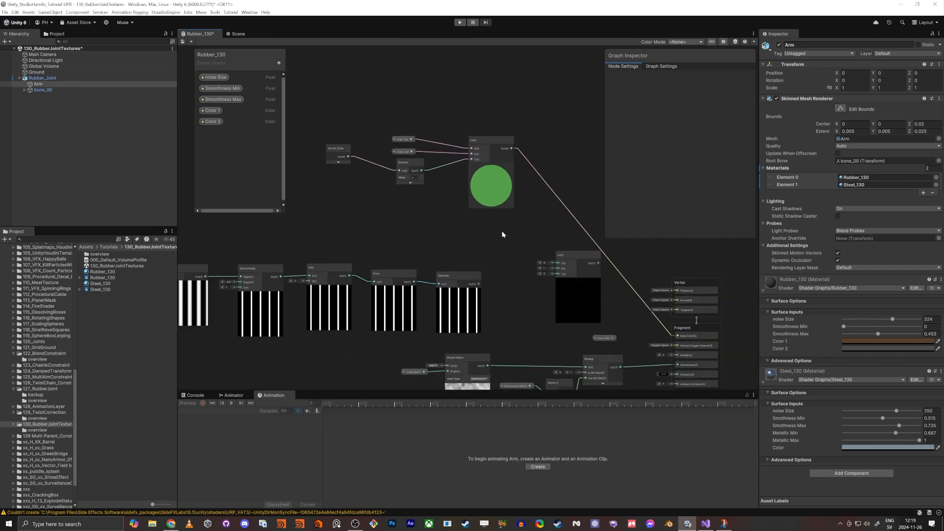
{"action": "left_click_drag", "start_coordinate": [573, 242], "coordinate": [306, 78]}
{"action": "left_click_drag", "start_coordinate": [499, 151], "coordinate": [474, 141]}
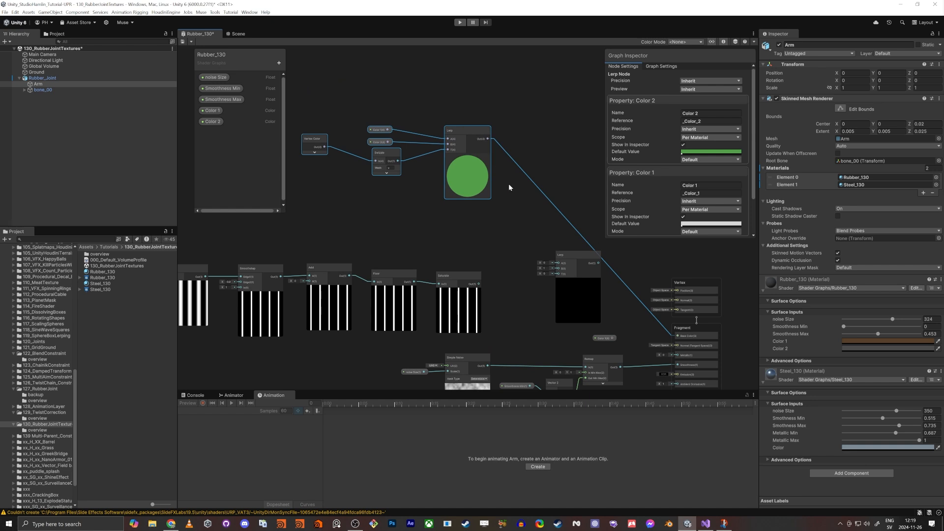
Step: Connect the first Lerp's output to the new Lerp's A input
{"action": "scroll", "coordinate": [507, 194], "scroll_direction": "up", "scroll_amount": 2}
{"action": "left_click", "coordinate": [504, 236]}
{"action": "left_click_drag", "start_coordinate": [495, 282], "coordinate": [385, 103]}
{"action": "middle_click_drag", "start_coordinate": [428, 351], "coordinate": [430, 258]}
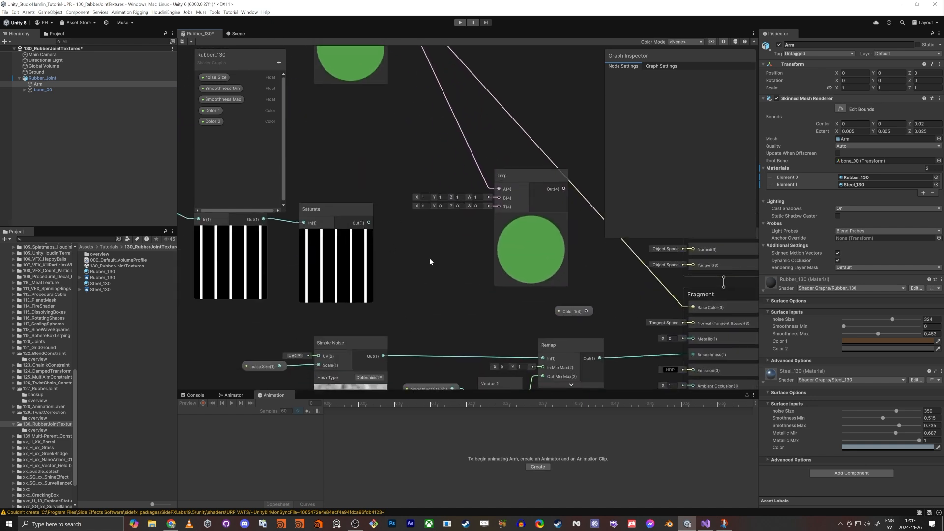
Step: Connect the Saturate node's output to the new Lerp's T input
{"action": "left_click", "coordinate": [374, 251]}
{"action": "scroll", "coordinate": [375, 250], "scroll_direction": "up", "scroll_amount": 4}
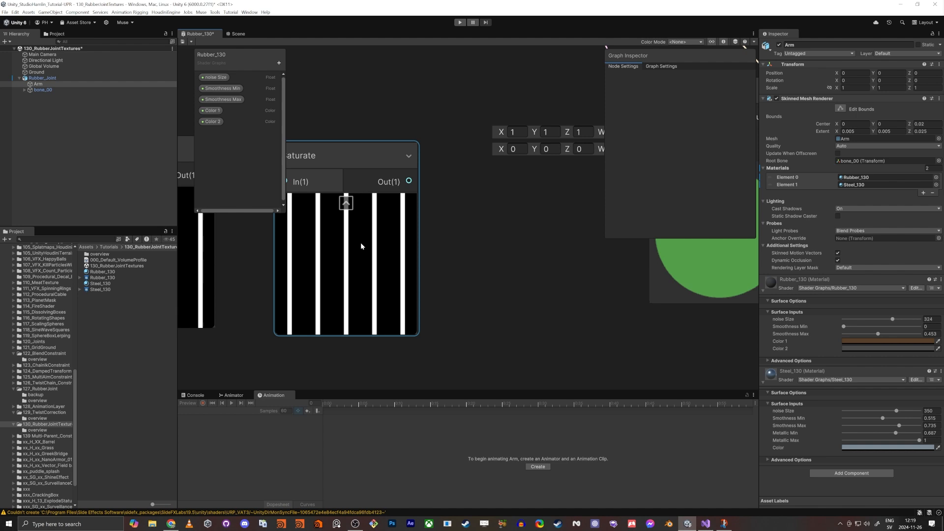
{"action": "scroll", "coordinate": [362, 243], "scroll_direction": "down", "scroll_amount": 3}
{"action": "left_click", "coordinate": [412, 199]}
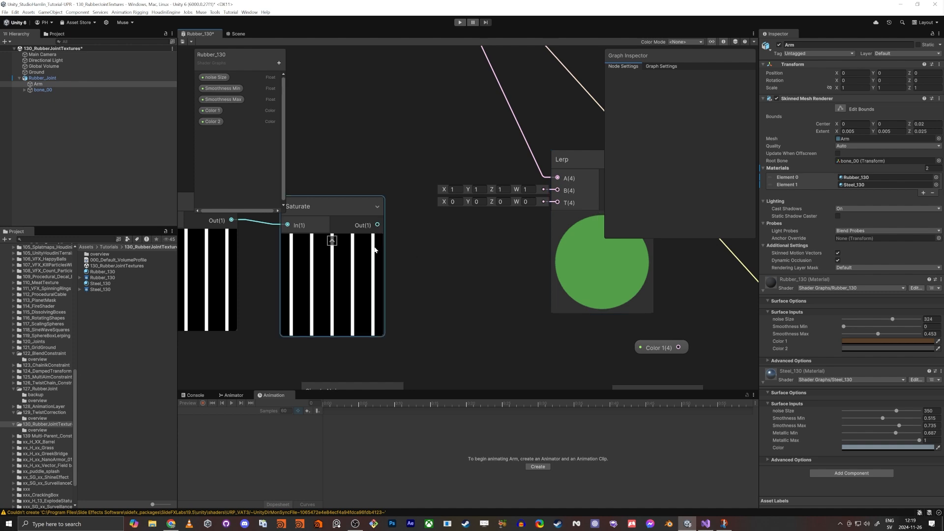
{"action": "left_click_drag", "start_coordinate": [378, 226], "coordinate": [405, 147]}
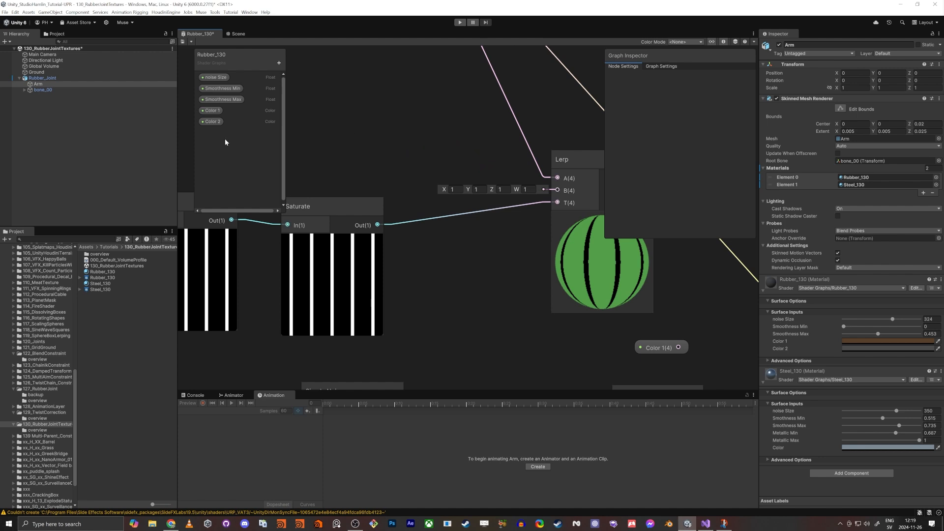
Step: Duplicate the Color 2 property and rename the copy Color Stripes
{"action": "left_click", "coordinate": [214, 124]}
{"action": "key", "text": "ctrl+d"}
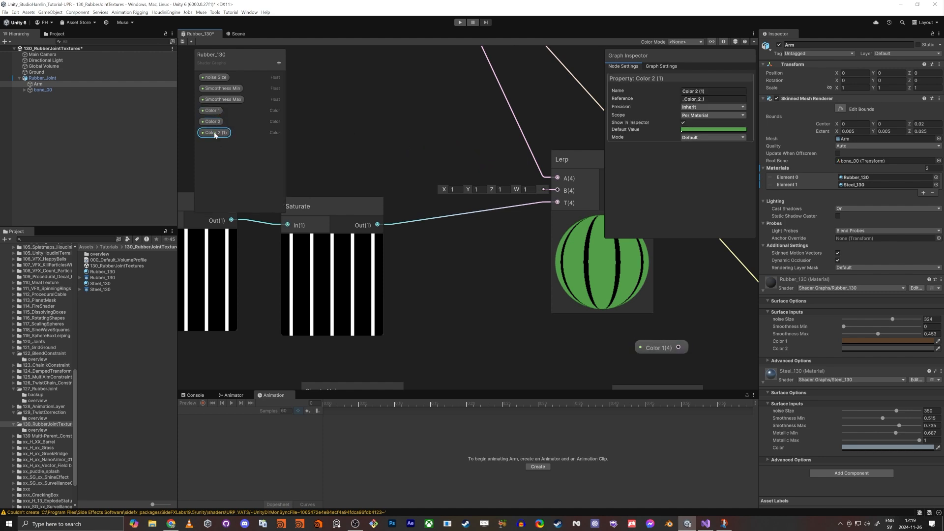
{"action": "double_click", "coordinate": [214, 134]}
{"action": "type", "text": "Stripes"}
{"action": "key", "text": "Return"}
Step: Place the Color Stripes property in the graph and connect it to the new Lerp's B input
{"action": "left_click_drag", "start_coordinate": [219, 133], "coordinate": [476, 160]}
{"action": "middle_click_drag", "start_coordinate": [541, 268], "coordinate": [339, 271]}
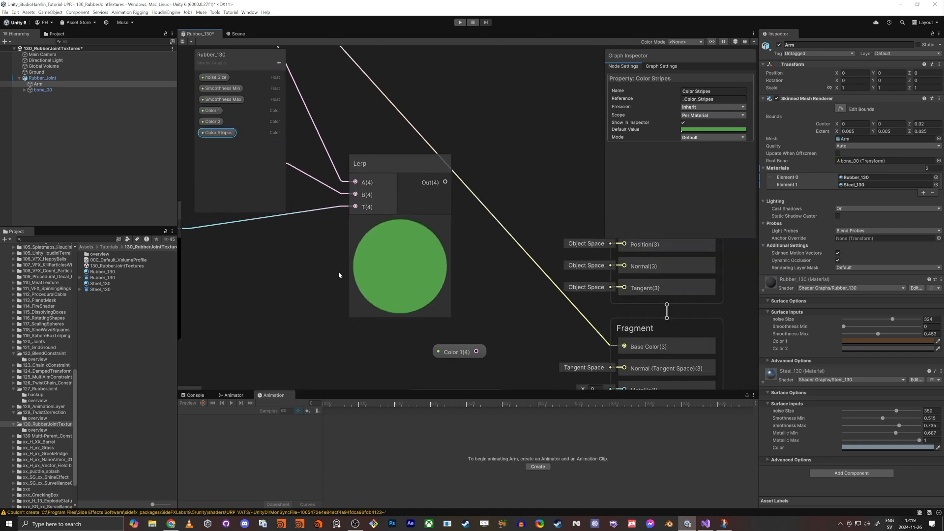
{"action": "scroll", "coordinate": [338, 272], "scroll_direction": "down", "scroll_amount": 1}
{"action": "left_click_drag", "start_coordinate": [429, 197], "coordinate": [582, 321]}
{"action": "middle_click_drag", "start_coordinate": [308, 295], "coordinate": [446, 258]}
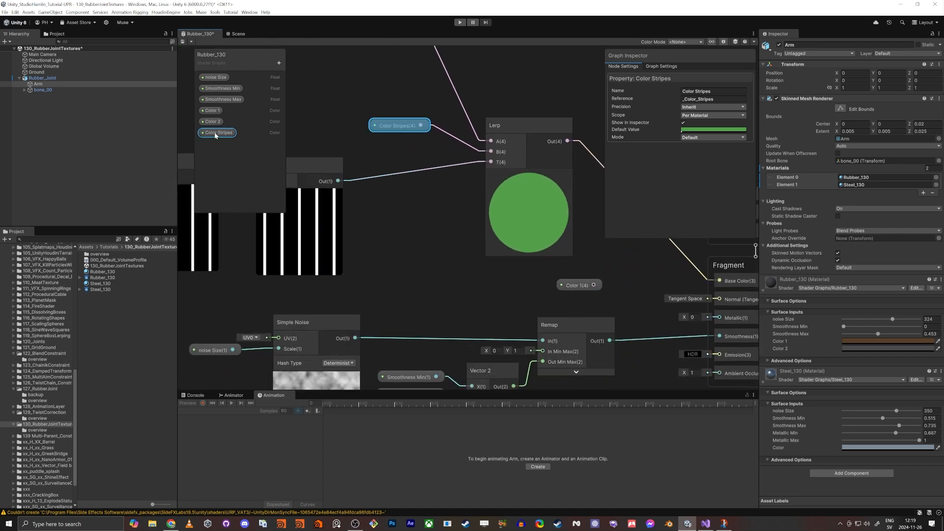
Step: Set the Color Stripes default value to a blue of about R 75, G 123, B 164
{"action": "left_click", "coordinate": [685, 130]}
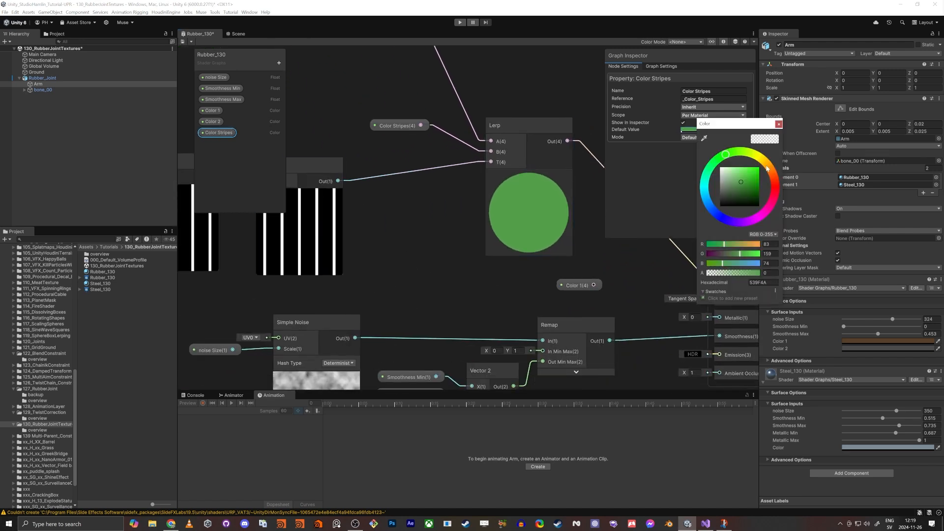
{"action": "left_click_drag", "start_coordinate": [767, 169], "coordinate": [771, 169]}
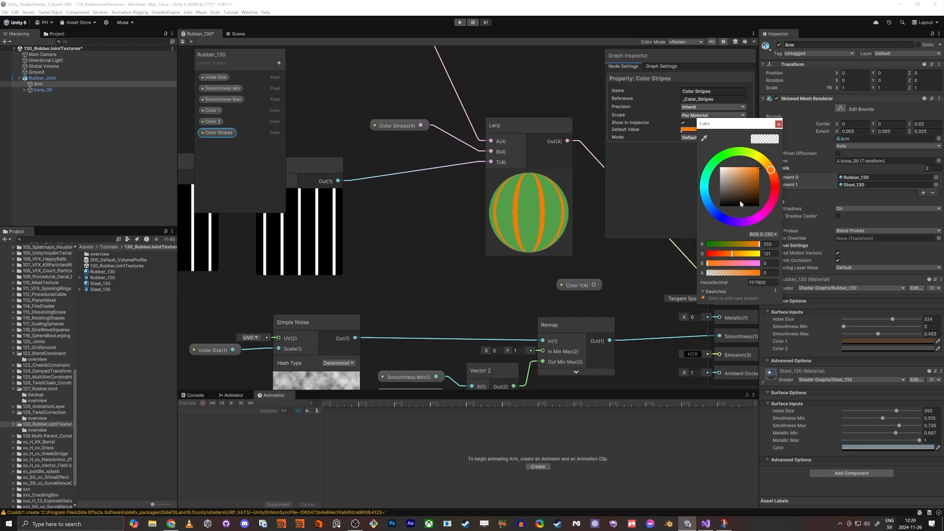
{"action": "left_click_drag", "start_coordinate": [712, 215], "coordinate": [708, 203]}
{"action": "left_click", "coordinate": [741, 181]}
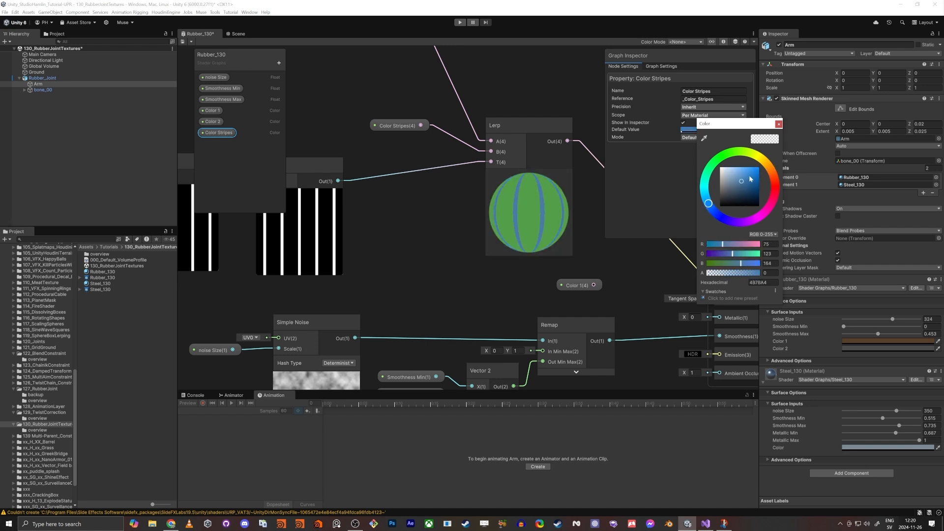
{"action": "left_click", "coordinate": [778, 125]}
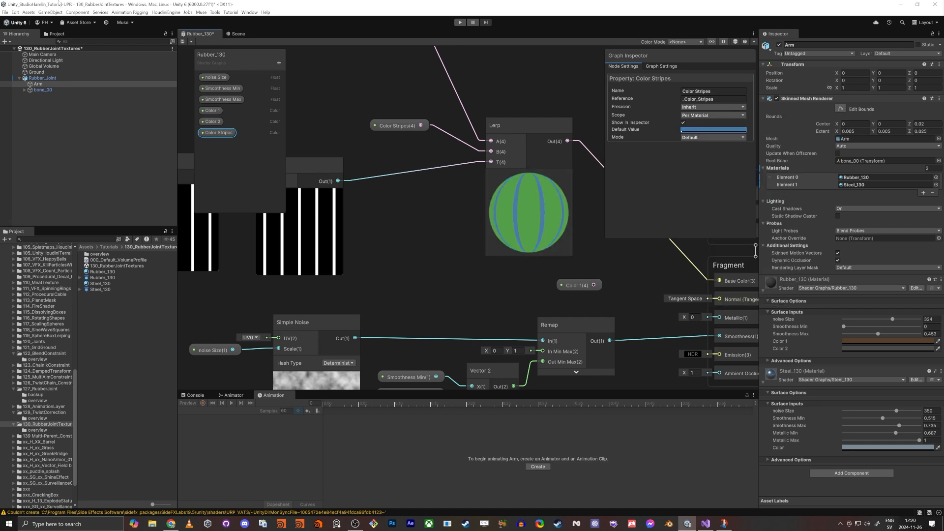
Step: Save the shader graph and inspect the striped joint in the Scene view
{"action": "left_click", "coordinate": [182, 42]}
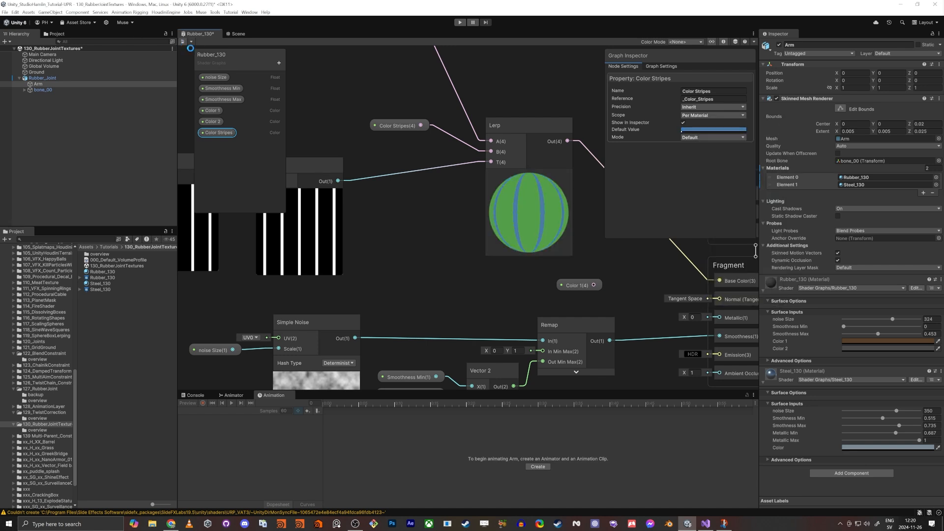
{"action": "left_click", "coordinate": [237, 34]}
{"action": "left_click_drag", "start_coordinate": [416, 255], "coordinate": [418, 302], "text": "alt"}
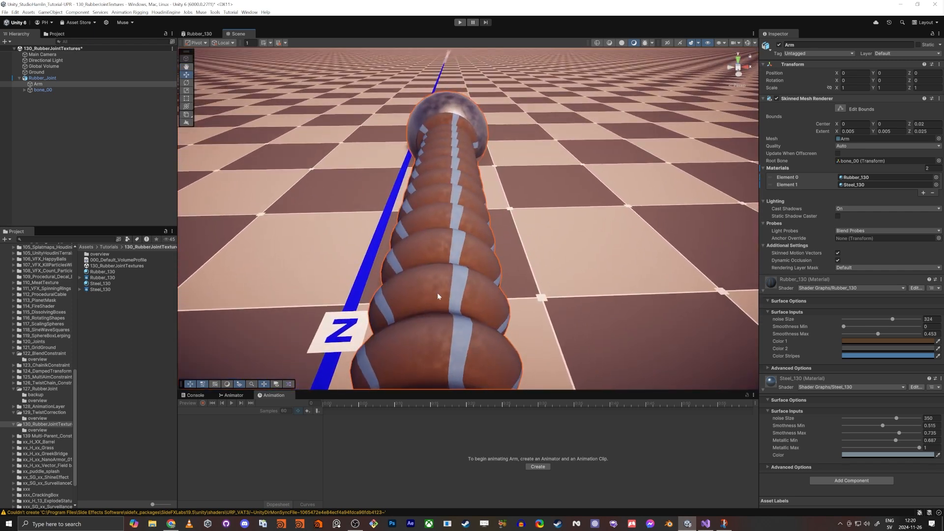
{"action": "left_click_drag", "start_coordinate": [483, 315], "coordinate": [471, 163], "text": "alt"}
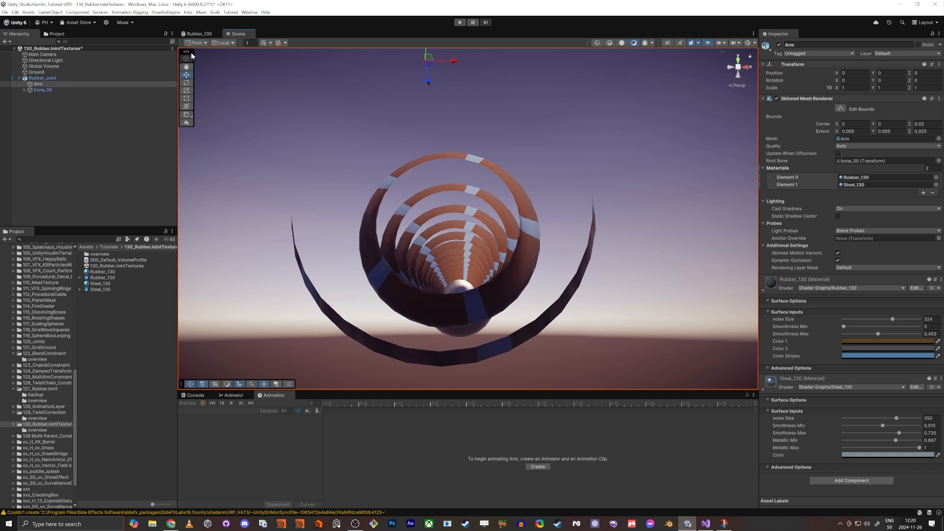
Step: Set the stripe Multiply node's B value to 8
{"action": "left_click", "coordinate": [200, 36]}
{"action": "scroll", "coordinate": [349, 250], "scroll_direction": "down", "scroll_amount": 5}
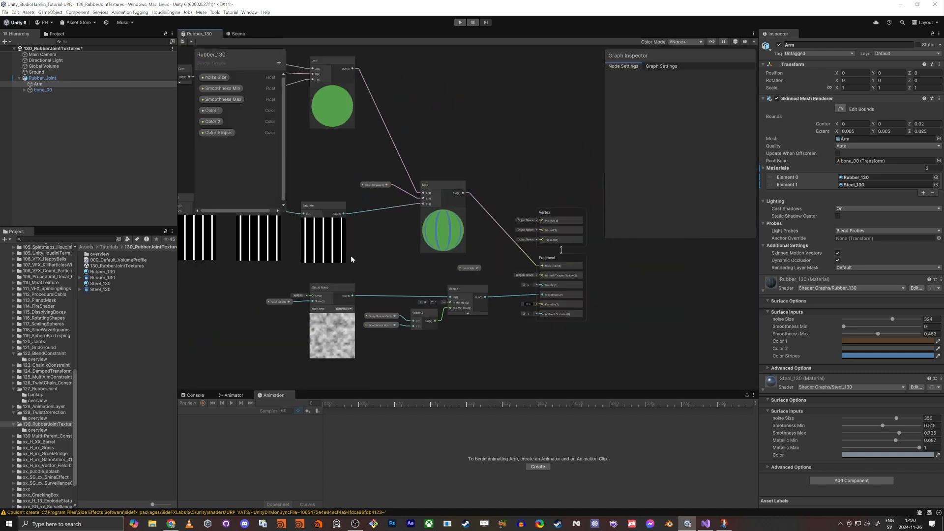
{"action": "middle_click_drag", "start_coordinate": [235, 289], "coordinate": [417, 281]}
{"action": "middle_click_drag", "start_coordinate": [357, 266], "coordinate": [539, 285]}
{"action": "scroll", "coordinate": [500, 242], "scroll_direction": "up", "scroll_amount": 7}
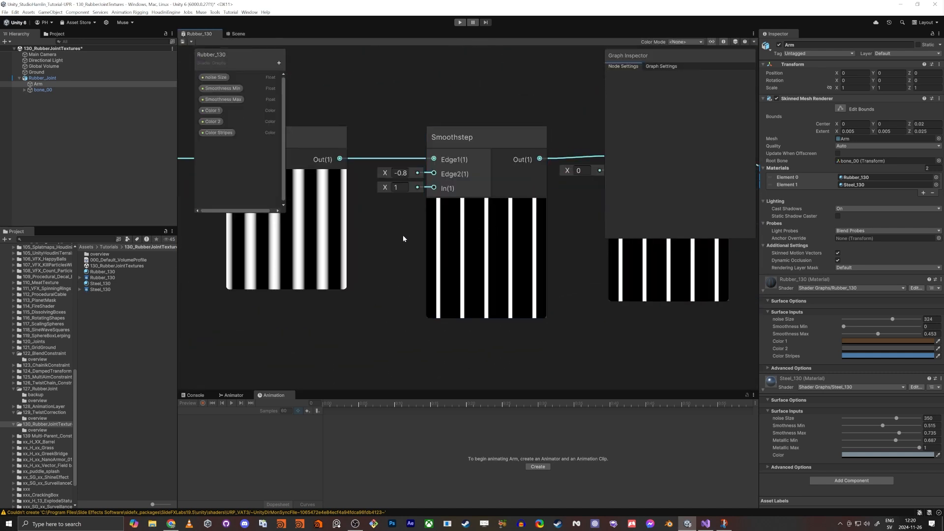
{"action": "scroll", "coordinate": [402, 236], "scroll_direction": "down", "scroll_amount": 1}
{"action": "middle_click_drag", "start_coordinate": [411, 236], "coordinate": [539, 246]}
{"action": "middle_click_drag", "start_coordinate": [268, 284], "coordinate": [475, 288]}
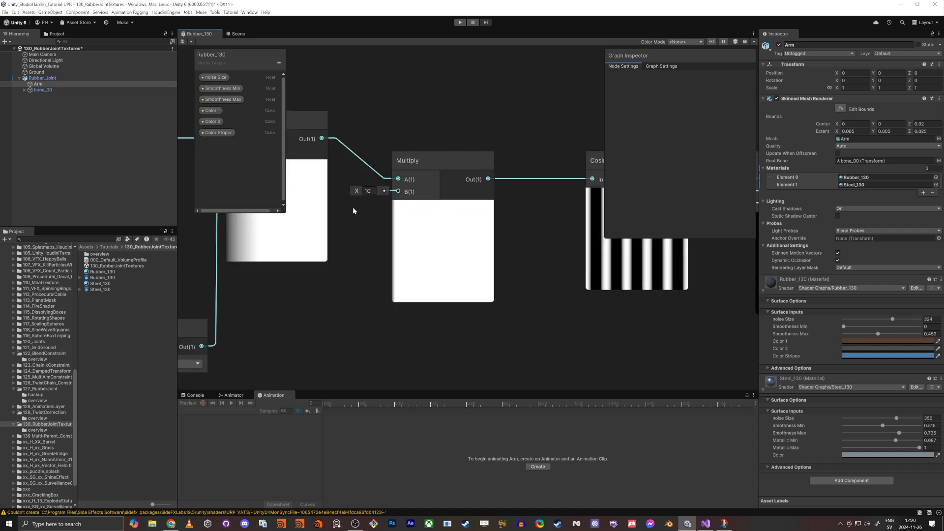
{"action": "middle_click_drag", "start_coordinate": [353, 207], "coordinate": [421, 228]}
{"action": "scroll", "coordinate": [468, 241], "scroll_direction": "down", "scroll_amount": 2}
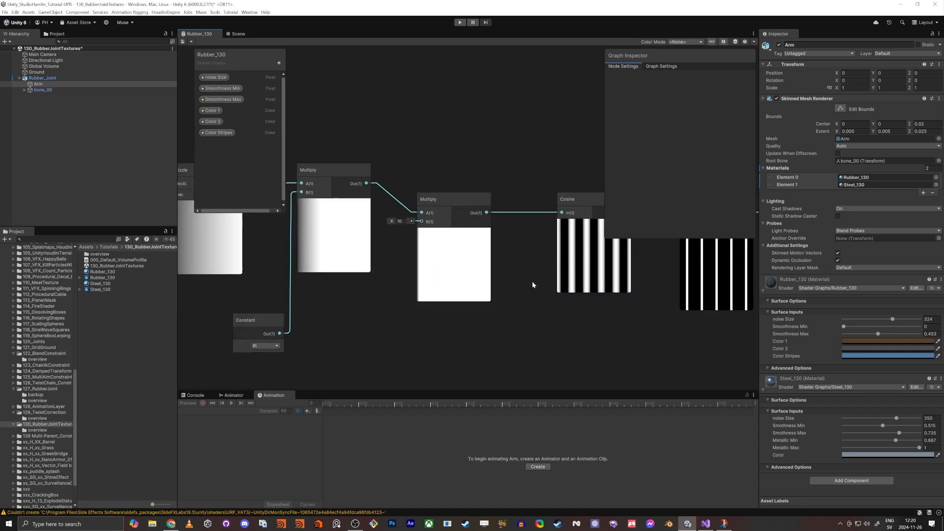
{"action": "middle_click_drag", "start_coordinate": [533, 285], "coordinate": [510, 286]}
{"action": "left_click", "coordinate": [378, 223]}
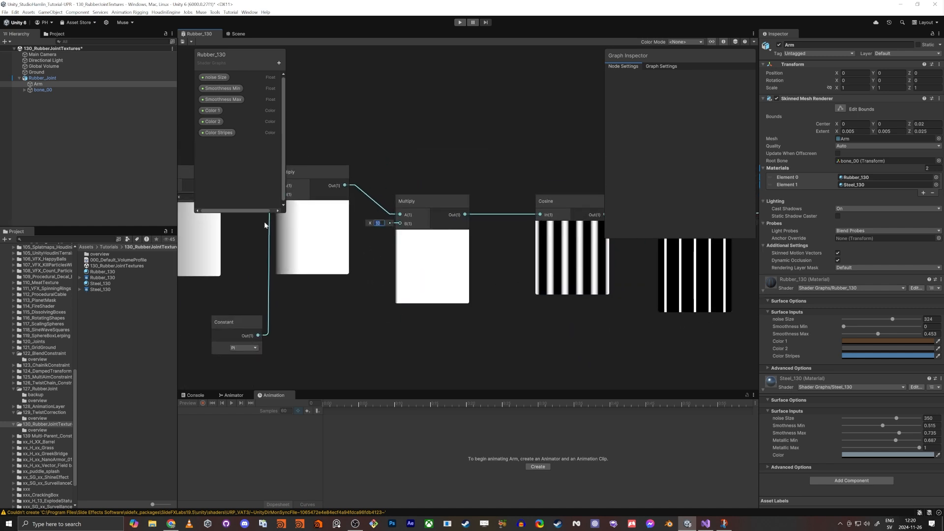
{"action": "type", "text": "8"}
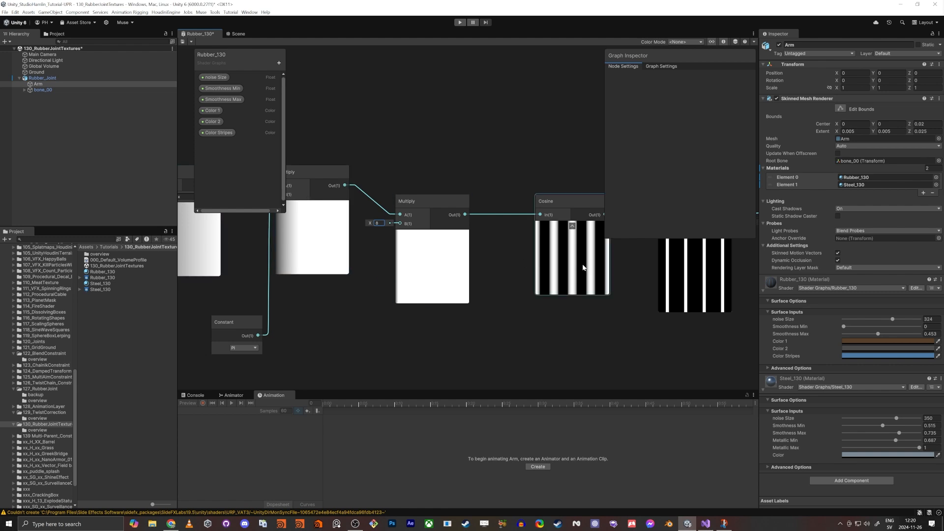
Step: Set the material's Color Stripes to orange and check the joint in the Scene view
{"action": "middle_click_drag", "start_coordinate": [561, 311], "coordinate": [374, 337]}
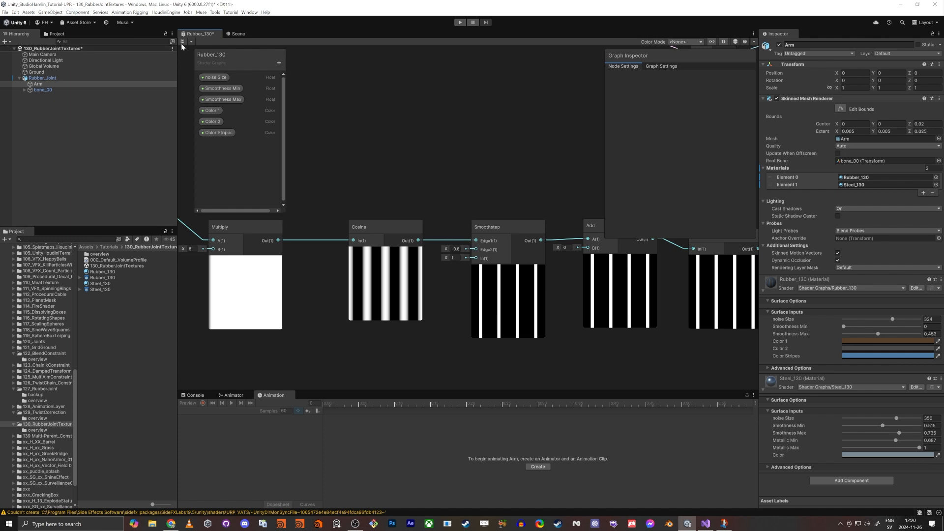
{"action": "left_click", "coordinate": [237, 34]}
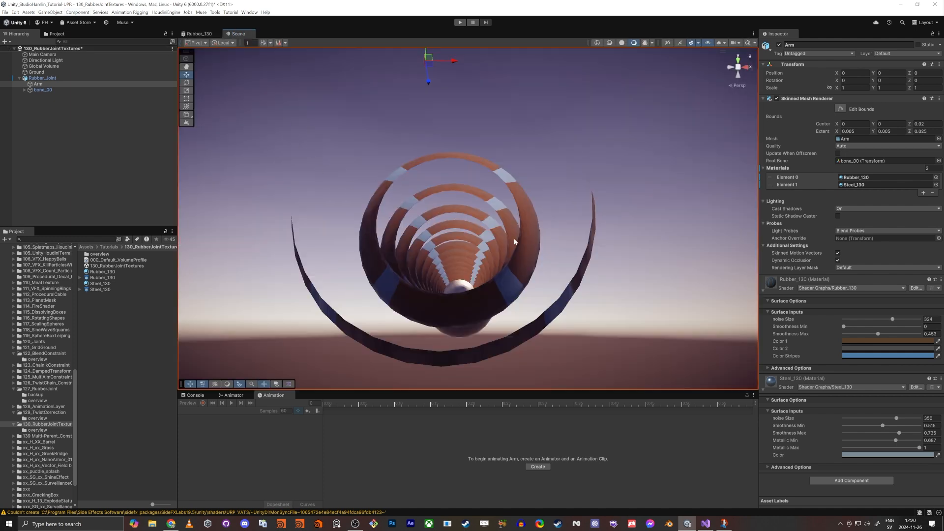
{"action": "right_click_drag", "start_coordinate": [397, 301], "coordinate": [492, 404]}
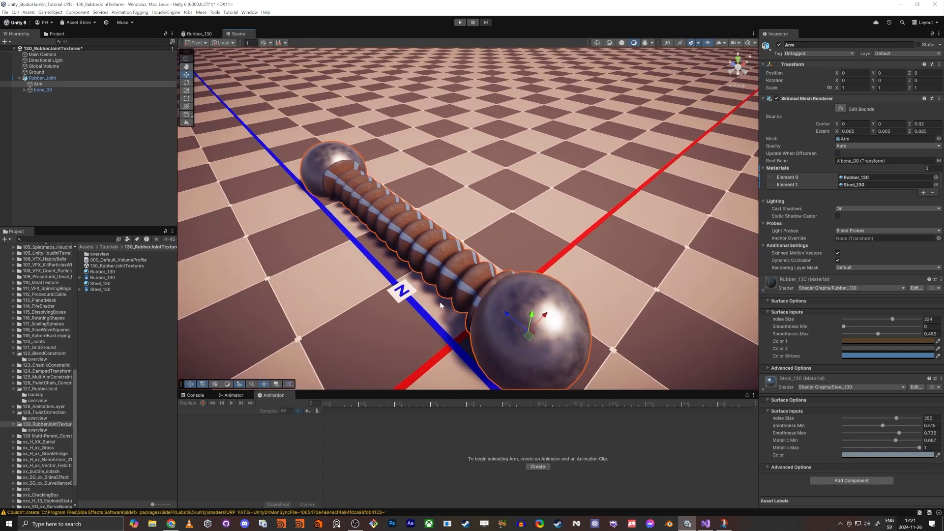
{"action": "left_click", "coordinate": [874, 355]}
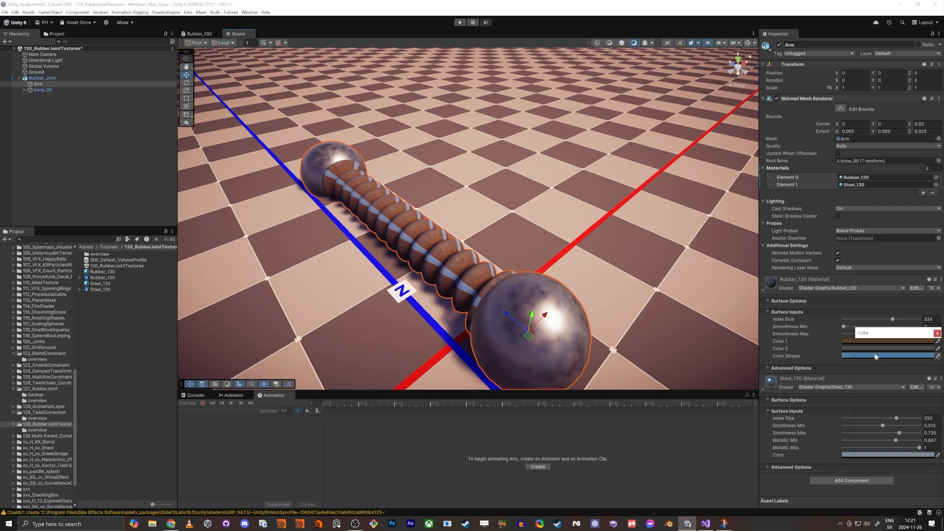
{"action": "left_click_drag", "start_coordinate": [918, 383], "coordinate": [930, 380]}
{"action": "left_click_drag", "start_coordinate": [452, 165], "coordinate": [363, 202], "text": "alt"}
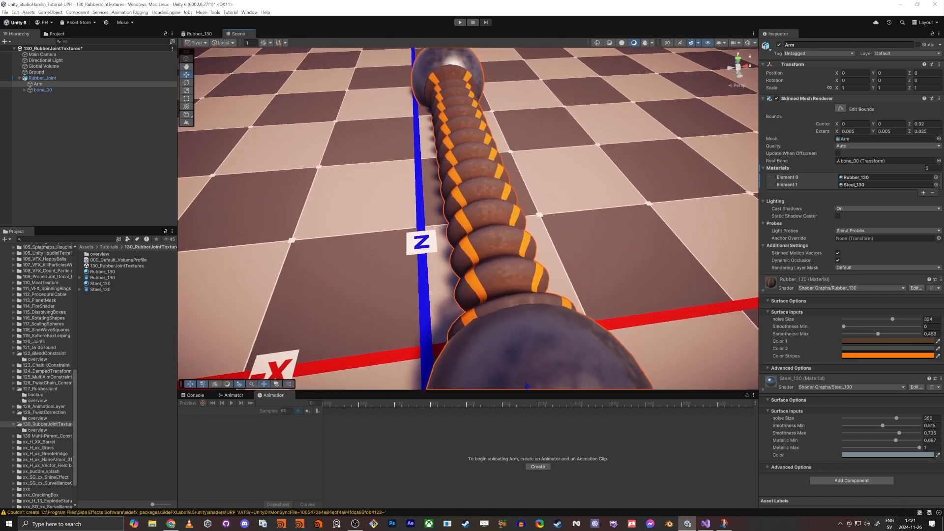
Step: Adjust the material's Color 2 in the color picker and review the joint in the Scene view
{"action": "left_click", "coordinate": [875, 341]}
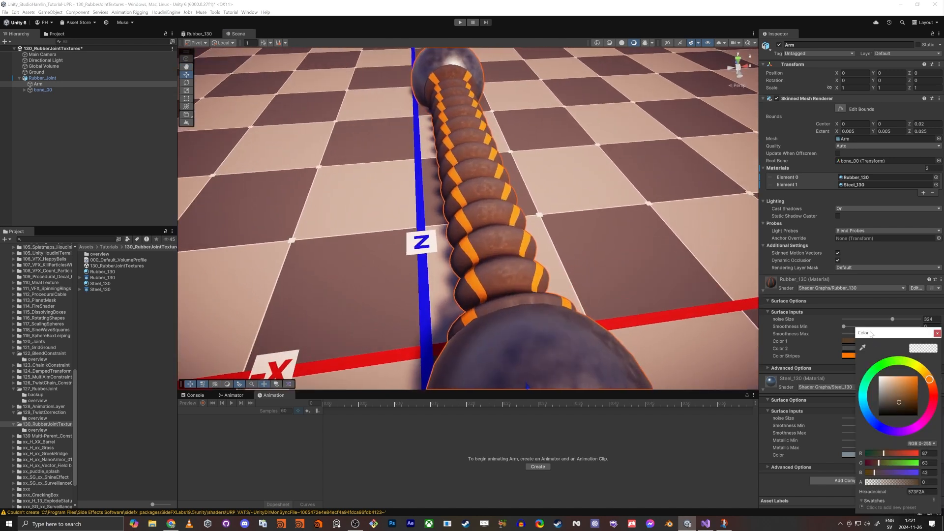
{"action": "left_click", "coordinate": [847, 349]}
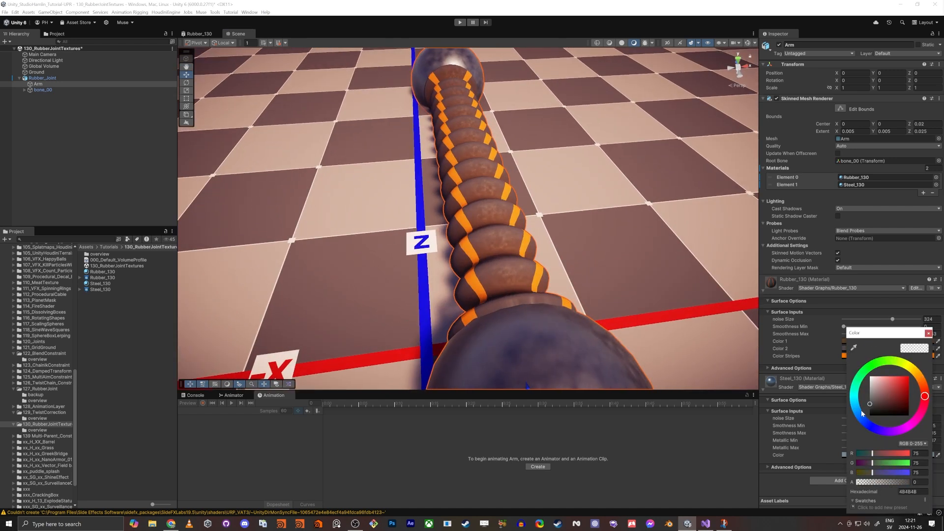
{"action": "left_click", "coordinate": [860, 415]}
{"action": "left_click", "coordinate": [877, 402]}
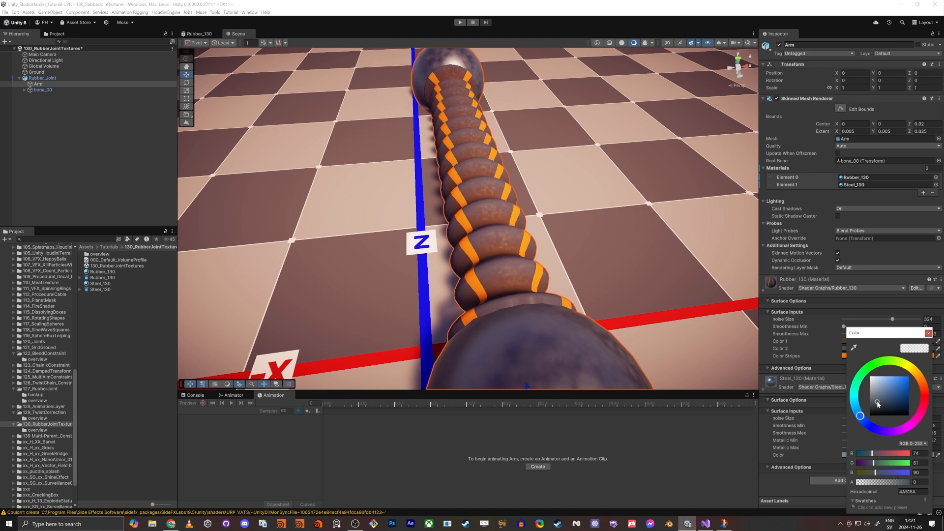
{"action": "left_click", "coordinate": [521, 174]}
{"action": "right_click_drag", "start_coordinate": [472, 182], "coordinate": [517, 254]}
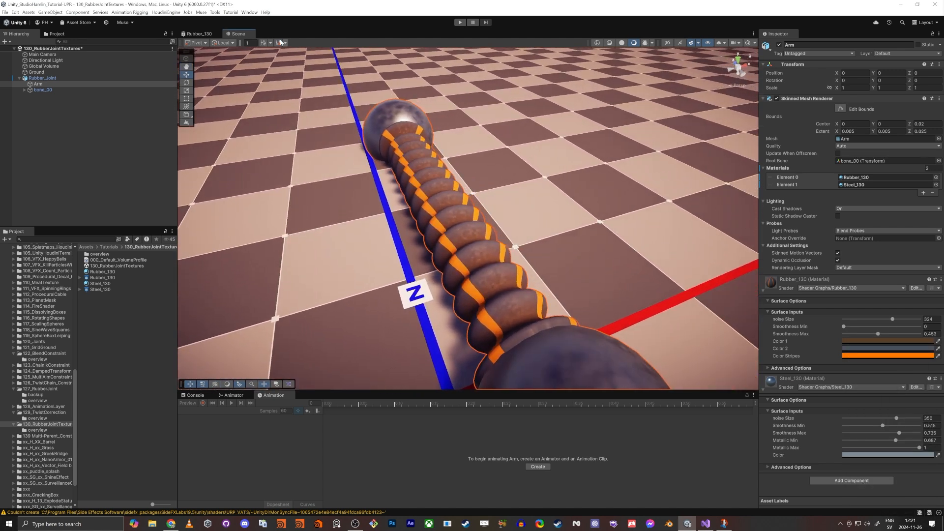
{"action": "right_click_drag", "start_coordinate": [412, 194], "coordinate": [391, 233]}
Step: Try the Smoothstep's Edge2 value at -0.9 and then at 0
{"action": "left_click", "coordinate": [201, 35]}
{"action": "scroll", "coordinate": [424, 158], "scroll_direction": "down", "scroll_amount": 2}
{"action": "middle_click_drag", "start_coordinate": [501, 137], "coordinate": [378, 141]}
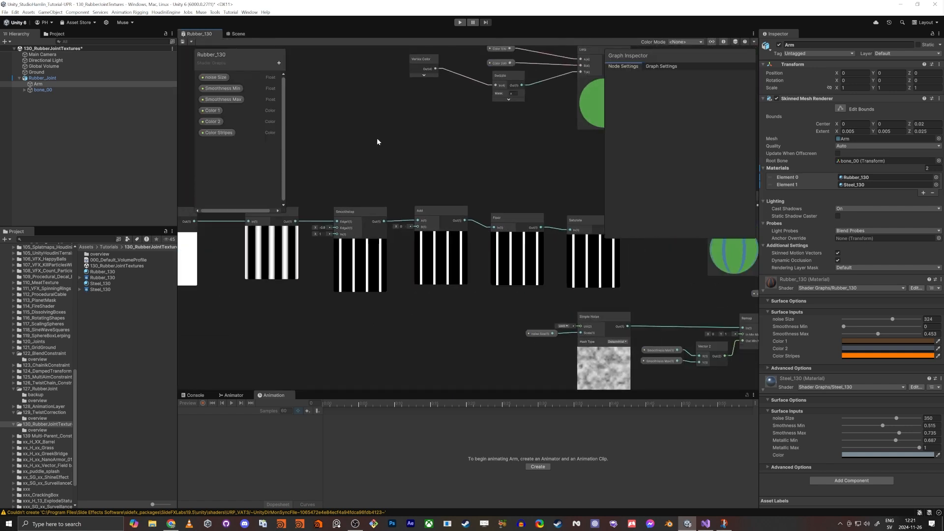
{"action": "scroll", "coordinate": [325, 258], "scroll_direction": "up", "scroll_amount": 5}
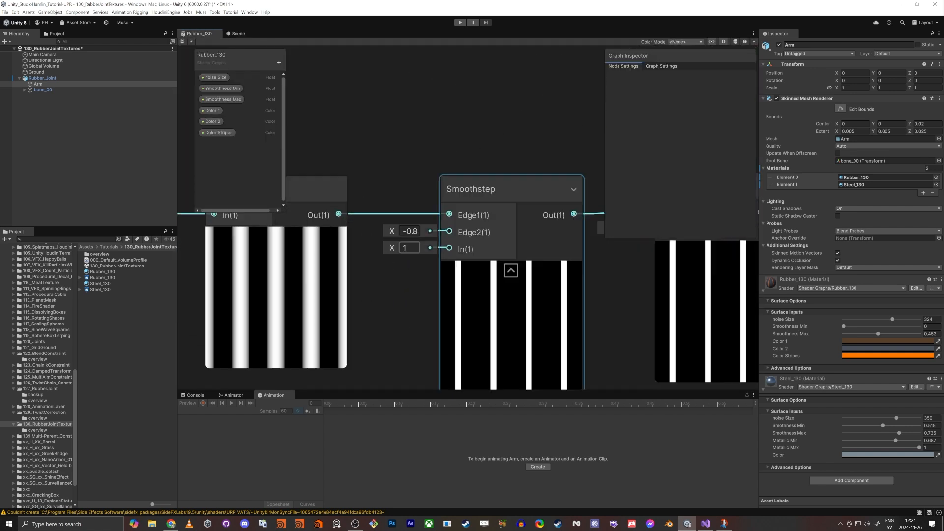
{"action": "left_click_drag", "start_coordinate": [391, 234], "coordinate": [389, 232]}
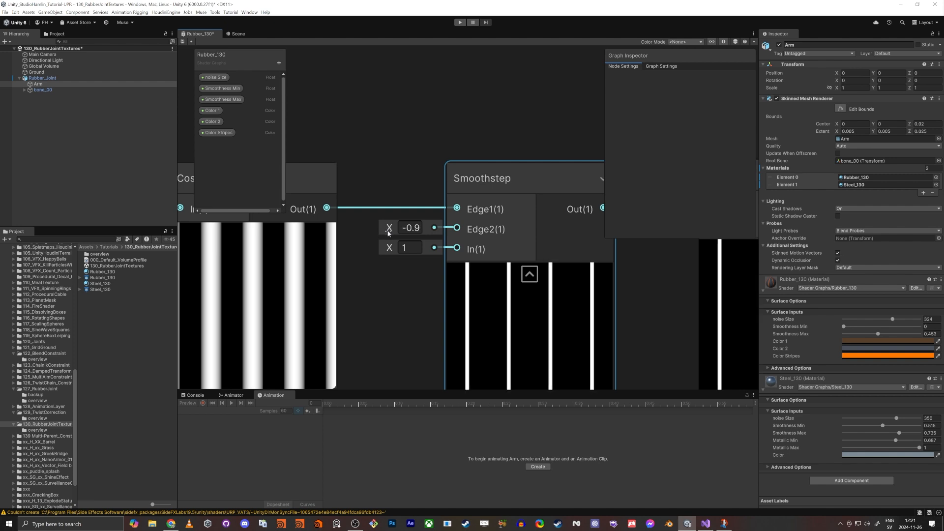
{"action": "left_click", "coordinate": [416, 227]}
{"action": "type", "text": "-0.1"}
{"action": "key", "text": "BackSpace"}
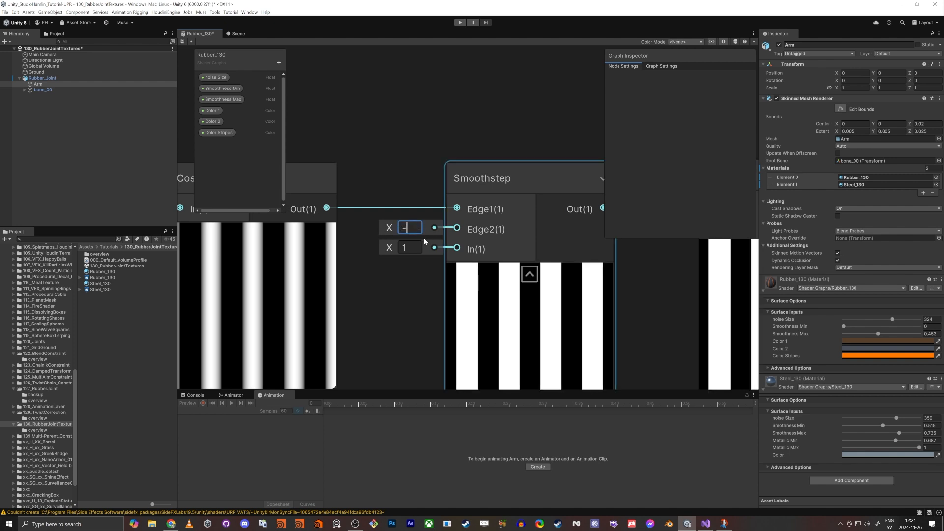
{"action": "type", "text": "0"}
{"action": "key", "text": "Return"}
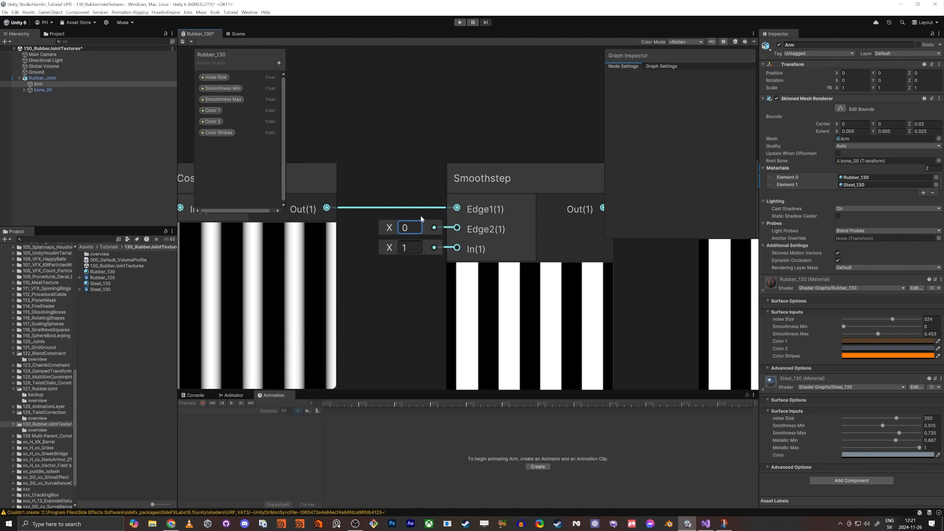
Step: Set the Smoothstep's Edge2 value to 0.99, save the shader graph and view the joint's thin stripes in the Scene view
{"action": "left_click_drag", "start_coordinate": [388, 227], "coordinate": [376, 228]}
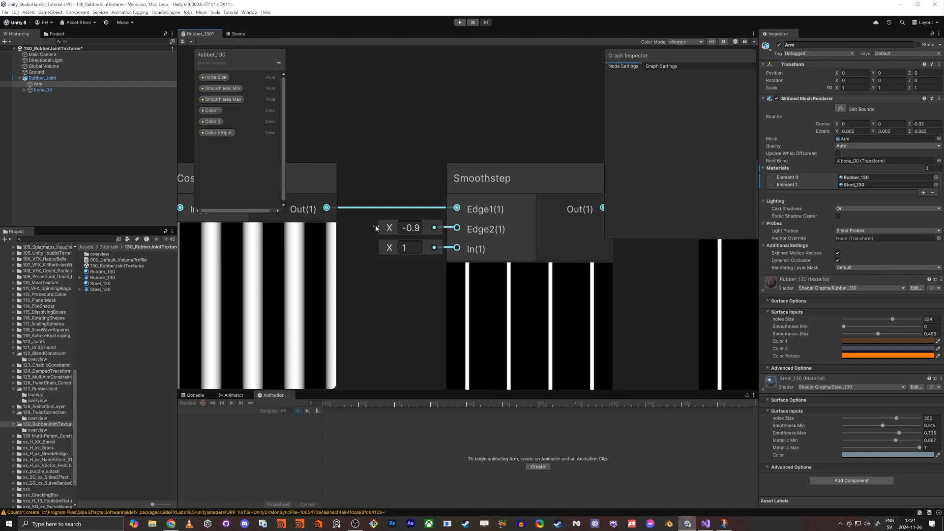
{"action": "left_click", "coordinate": [418, 228]}
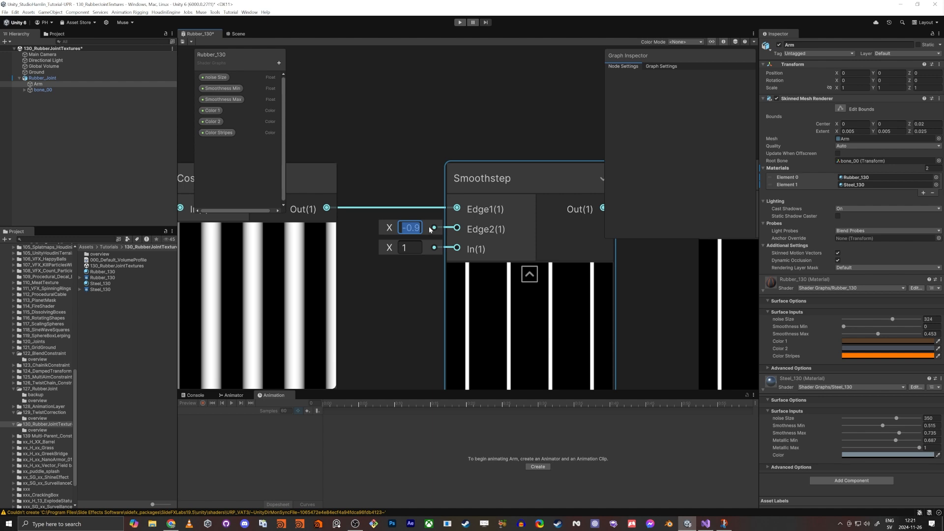
{"action": "type", "text": ".965"}
{"action": "type", "text": "0.99"}
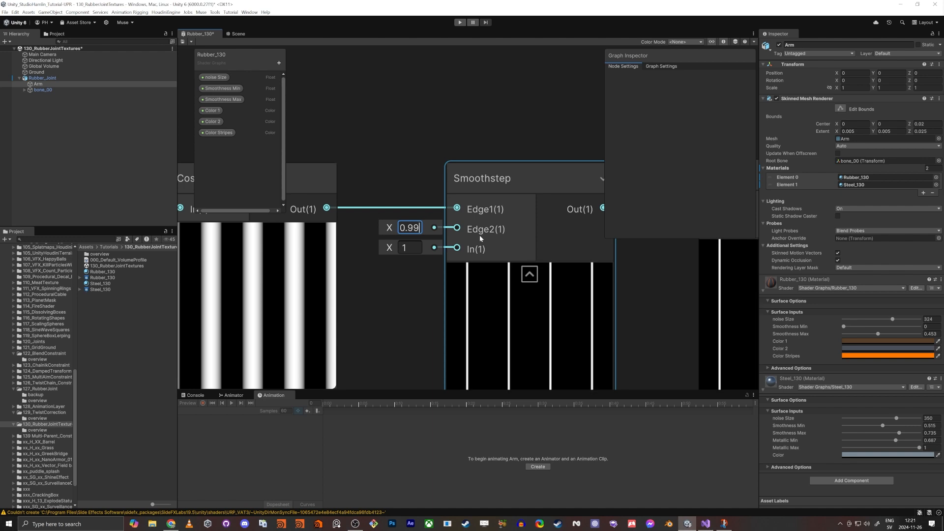
{"action": "left_click", "coordinate": [349, 101]}
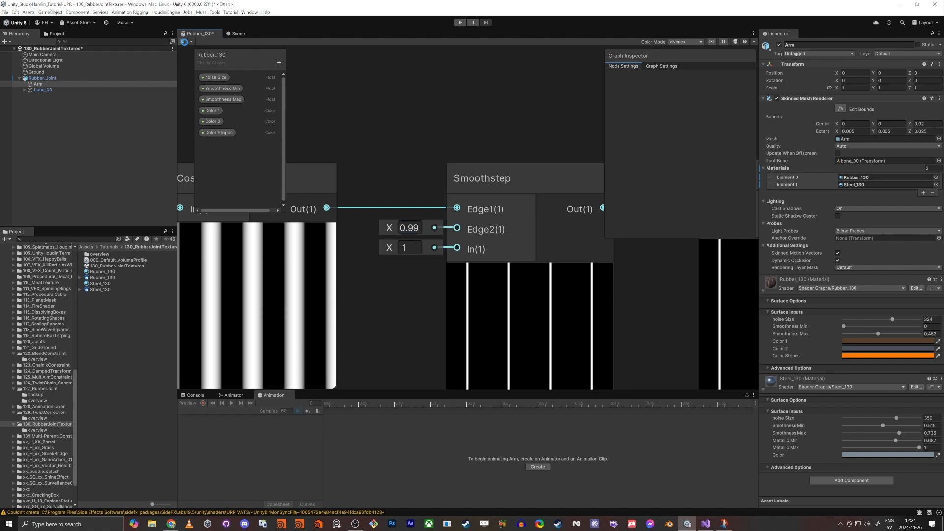
{"action": "key", "text": "ctrl+s"}
{"action": "left_click", "coordinate": [236, 33]}
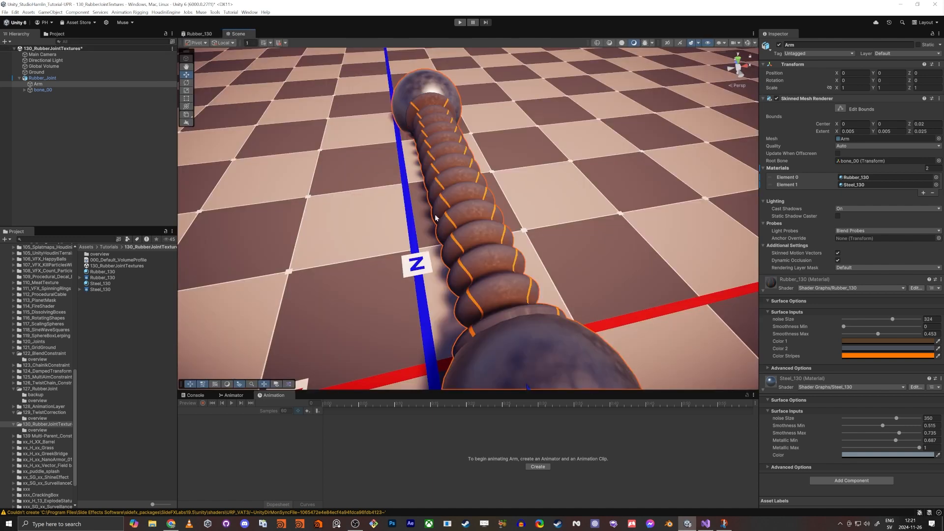
{"action": "left_click_drag", "start_coordinate": [454, 237], "coordinate": [490, 223], "text": "alt"}
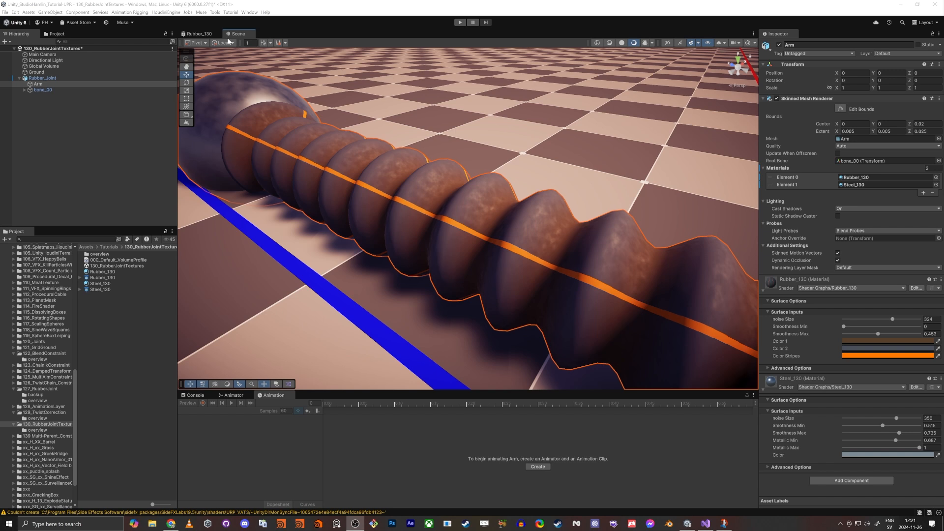
Step: Insert an Add node between the UV node and the Swizzle node
{"action": "left_click", "coordinate": [201, 34]}
{"action": "middle_click_drag", "start_coordinate": [409, 155], "coordinate": [456, 108]}
{"action": "scroll", "coordinate": [456, 108], "scroll_direction": "down", "scroll_amount": 5}
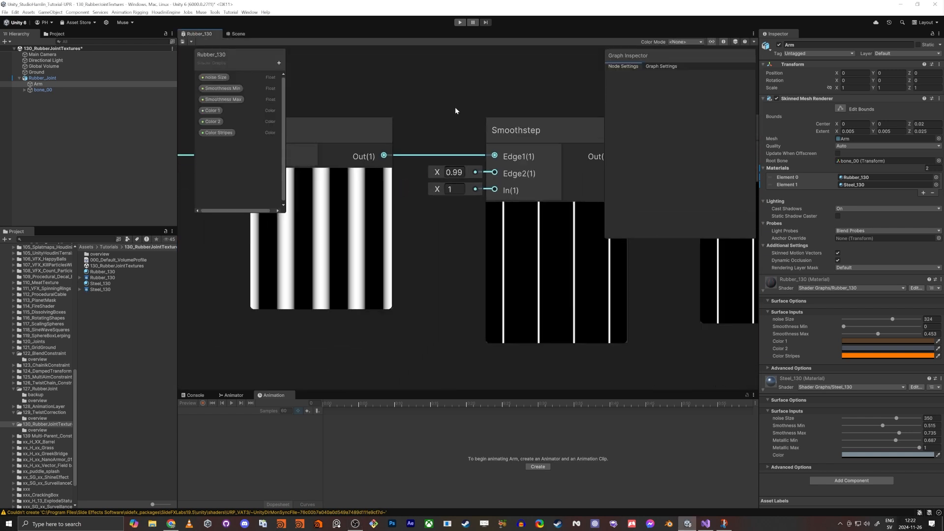
{"action": "key", "text": "shift+space"}
{"action": "scroll", "coordinate": [300, 273], "scroll_direction": "down", "scroll_amount": 1}
{"action": "middle_click_drag", "start_coordinate": [285, 288], "coordinate": [511, 345]}
{"action": "scroll", "coordinate": [510, 345], "scroll_direction": "down", "scroll_amount": 1}
{"action": "middle_click_drag", "start_coordinate": [349, 355], "coordinate": [644, 334]}
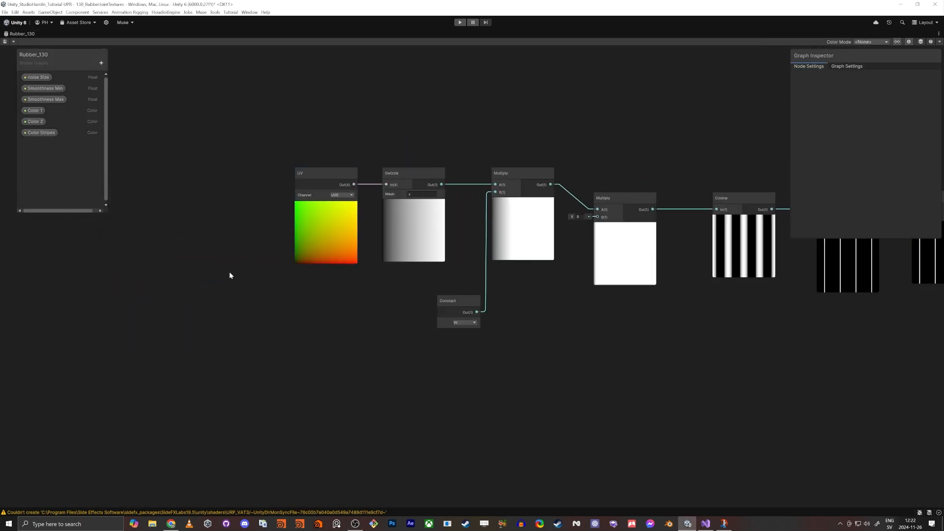
{"action": "middle_click_drag", "start_coordinate": [230, 275], "coordinate": [386, 300]}
{"action": "left_click_drag", "start_coordinate": [473, 217], "coordinate": [475, 218]}
{"action": "left_click_drag", "start_coordinate": [472, 197], "coordinate": [215, 204]}
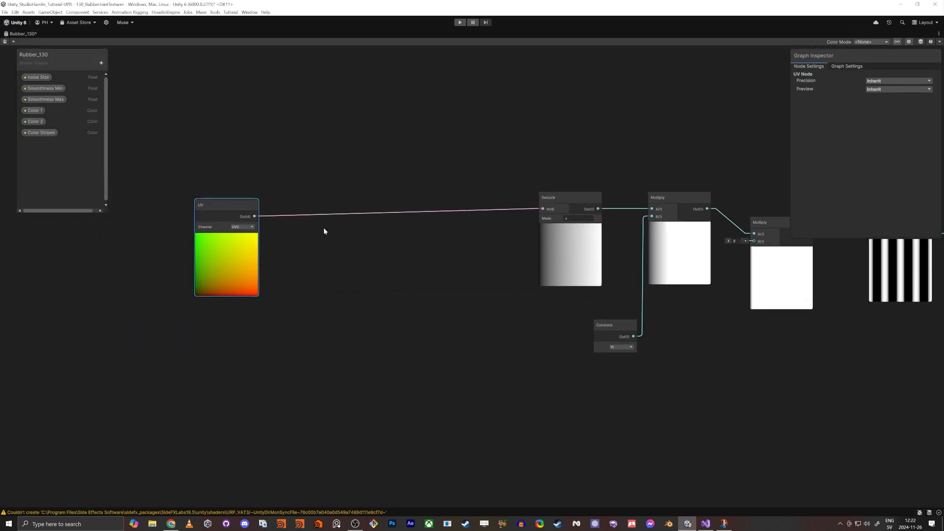
{"action": "left_click", "coordinate": [389, 246]}
{"action": "key", "text": "space"}
{"action": "type", "text": "add"}
{"action": "key", "text": "Return"}
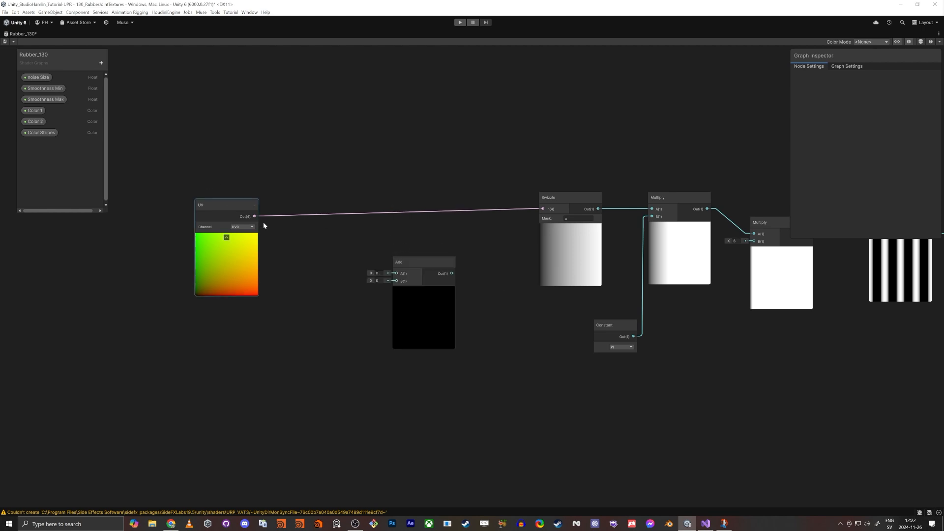
{"action": "left_click_drag", "start_coordinate": [255, 216], "coordinate": [539, 210]}
{"action": "left_click_drag", "start_coordinate": [415, 265], "coordinate": [420, 226]}
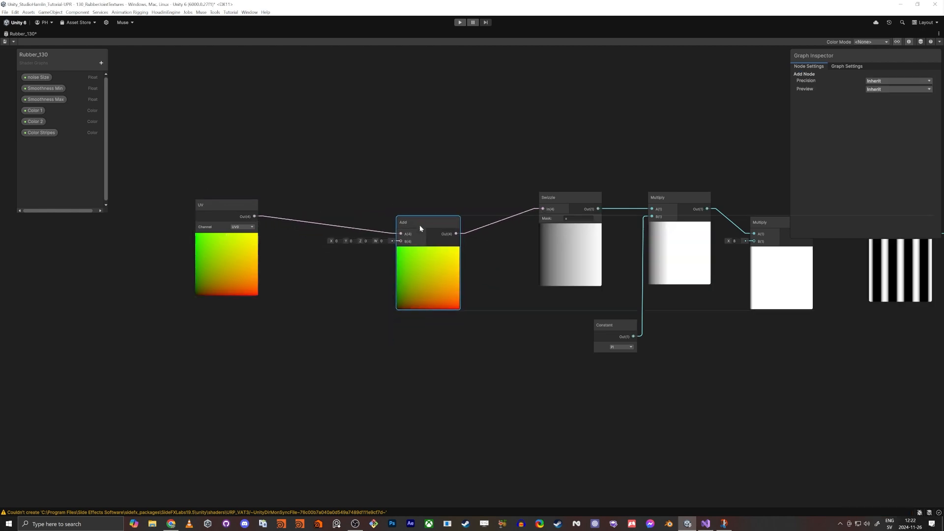
Step: Create a Simple Noise node below the UV node
{"action": "middle_click_drag", "start_coordinate": [336, 313], "coordinate": [478, 312]}
{"action": "left_click", "coordinate": [376, 359]}
{"action": "key", "text": "space"}
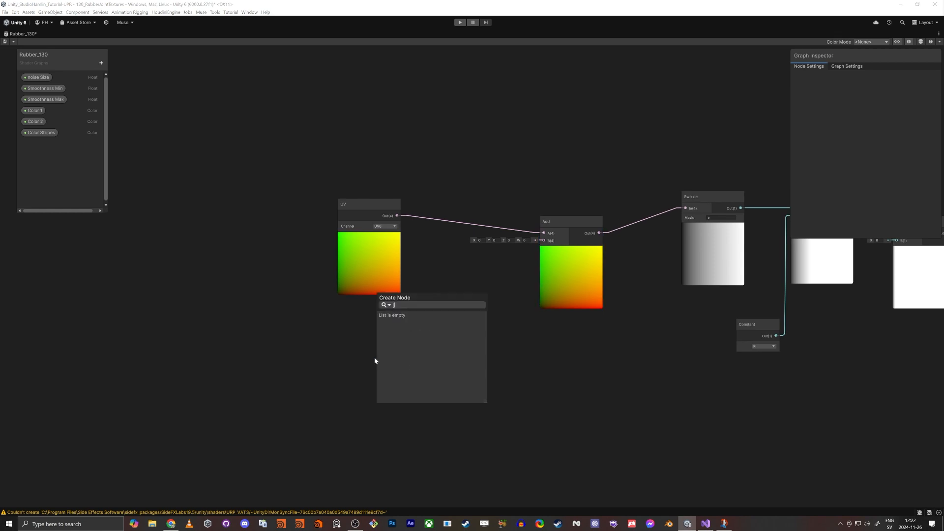
{"action": "type", "text": "simple noise"}
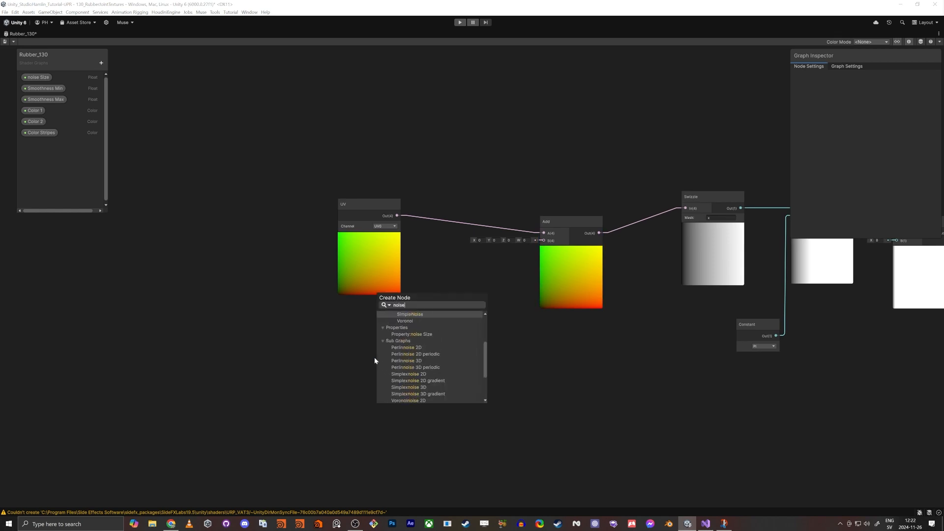
{"action": "key", "text": "Return"}
{"action": "key", "text": "space"}
{"action": "type", "text": "add"}
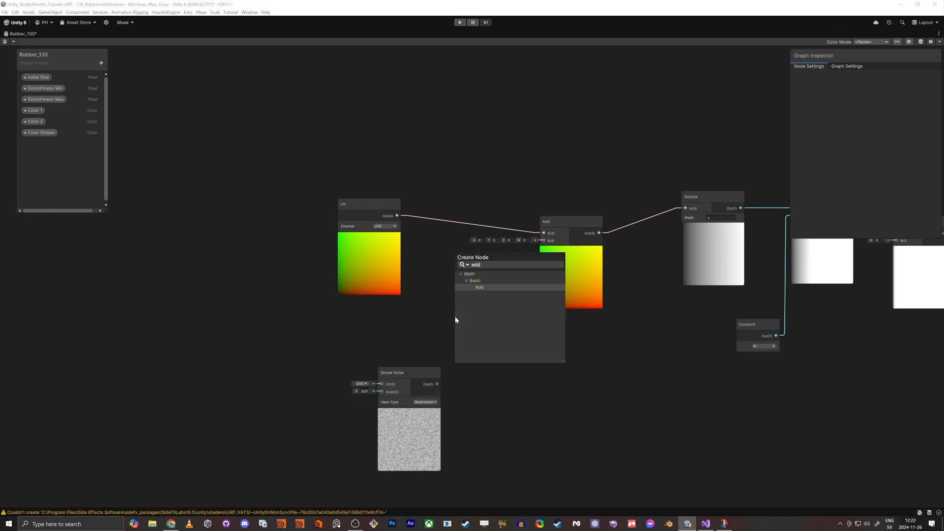
{"action": "key", "text": "Return"}
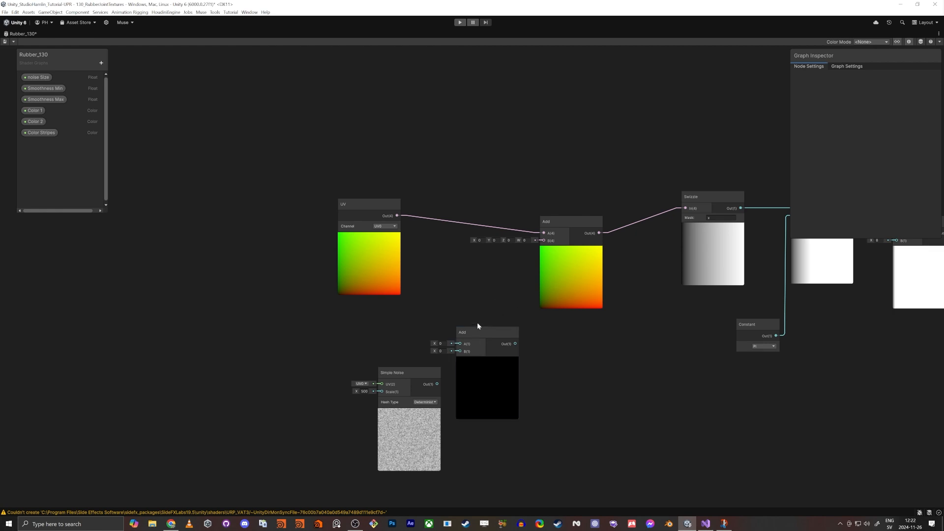
{"action": "left_click_drag", "start_coordinate": [480, 332], "coordinate": [520, 352]}
{"action": "key", "text": "Delete"}
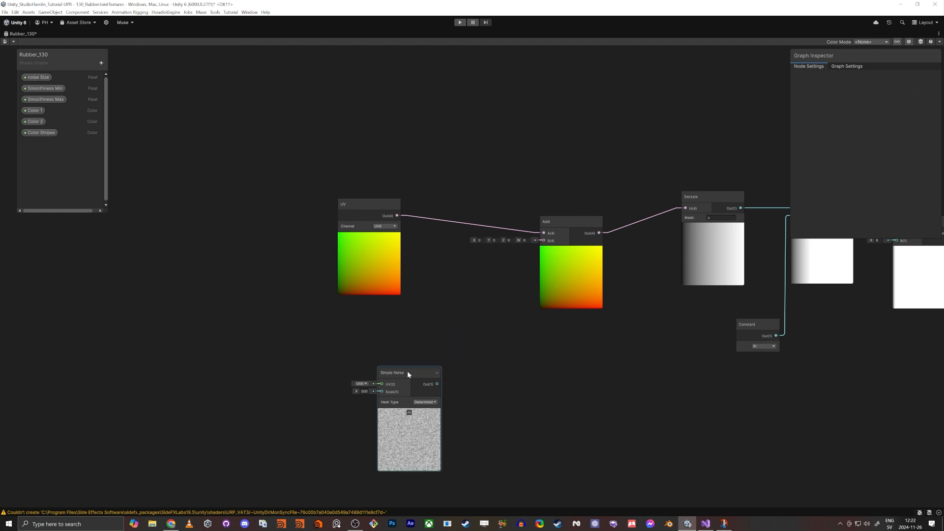
Step: Add a Remap node fed by the Simple Noise output and set its In Min Max X to 0
{"action": "left_click_drag", "start_coordinate": [408, 371], "coordinate": [332, 367]}
{"action": "scroll", "coordinate": [393, 376], "scroll_direction": "up", "scroll_amount": 5}
{"action": "scroll", "coordinate": [364, 396], "scroll_direction": "up", "scroll_amount": 2}
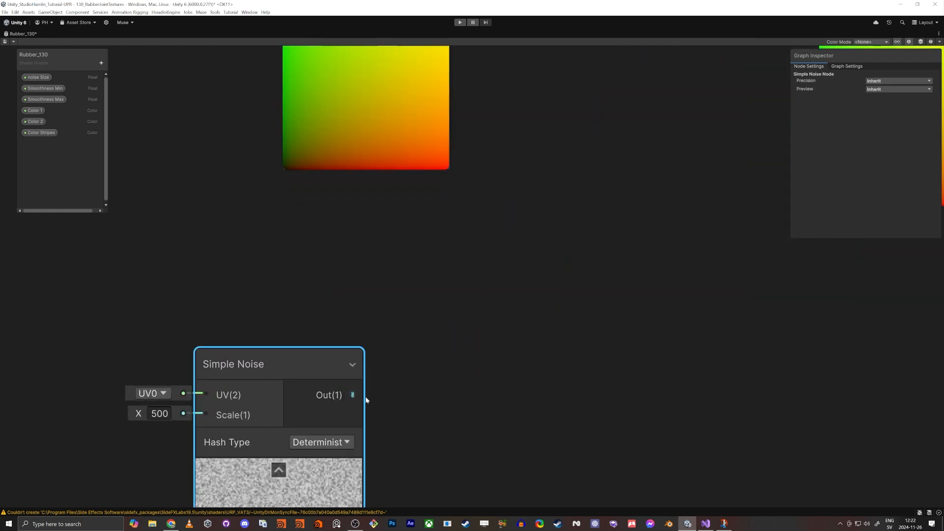
{"action": "key", "text": "space"}
{"action": "type", "text": "rema"}
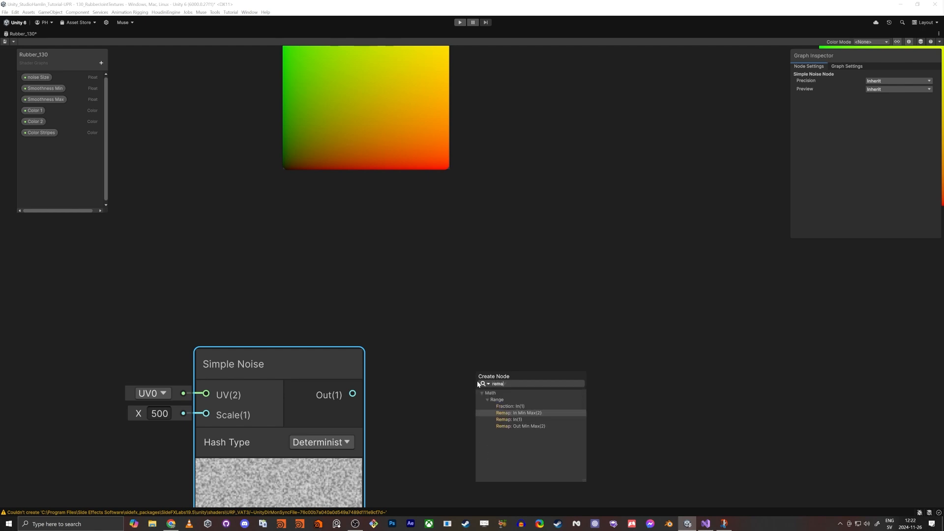
{"action": "key", "text": "Return"}
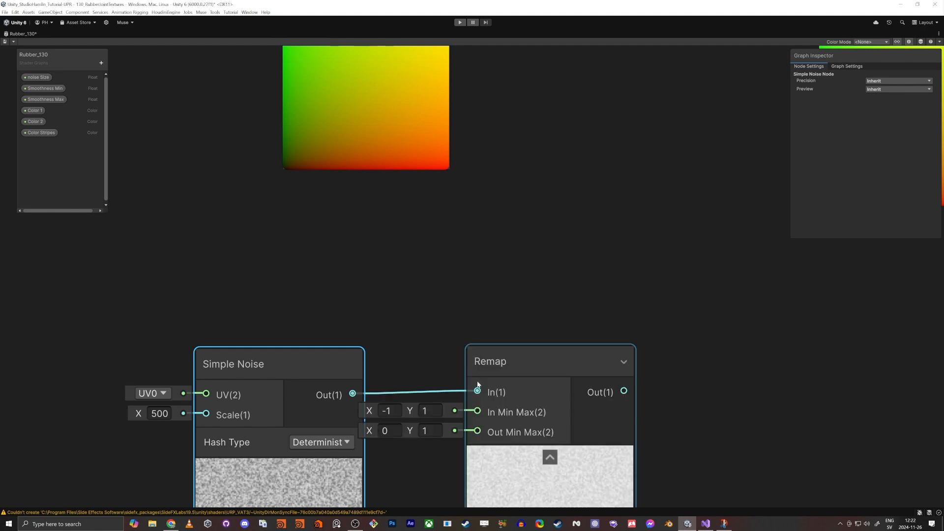
{"action": "left_click", "coordinate": [389, 411]}
{"action": "type", "text": "0"}
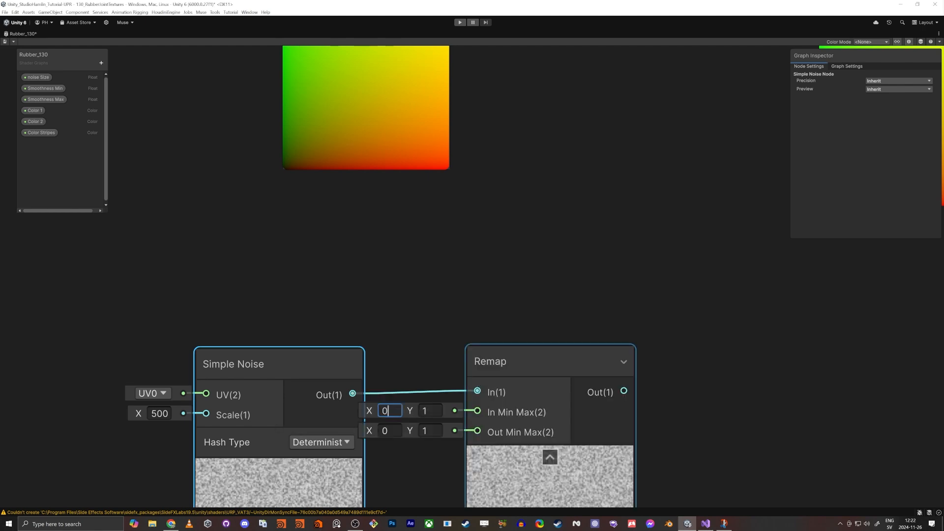
{"action": "key", "text": "Tab"}
Step: Set the Remap node's Out Min Max to -0.01 and 0.01
{"action": "left_click_drag", "start_coordinate": [467, 350], "coordinate": [505, 333]}
{"action": "left_click_drag", "start_coordinate": [597, 348], "coordinate": [717, 286]}
{"action": "left_click", "coordinate": [543, 353]}
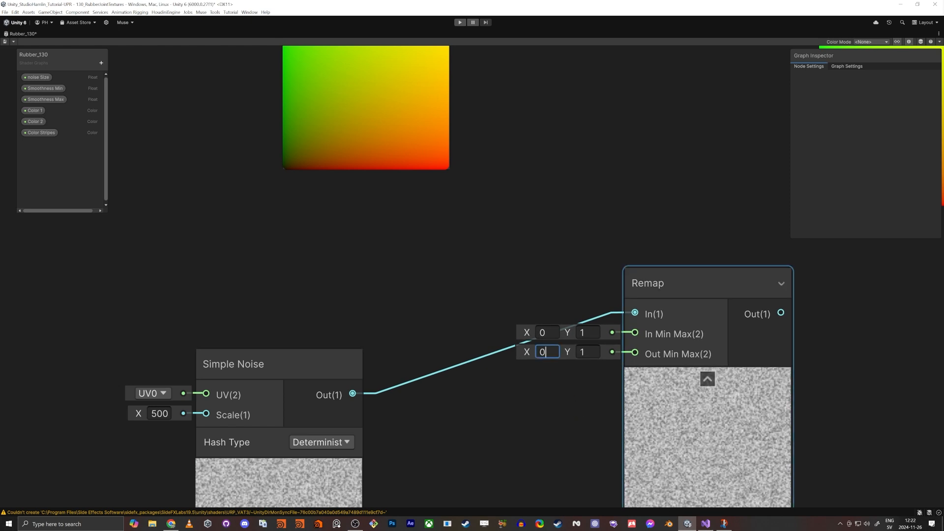
{"action": "type", "text": "-0.01"}
{"action": "key", "text": "Tab"}
{"action": "type", "text": "0.01"}
{"action": "key", "text": "Return"}
{"action": "scroll", "coordinate": [535, 325], "scroll_direction": "down", "scroll_amount": 2}
{"action": "middle_click_drag", "start_coordinate": [575, 305], "coordinate": [521, 341]}
{"action": "left_click_drag", "start_coordinate": [289, 405], "coordinate": [251, 380]}
{"action": "left_click_drag", "start_coordinate": [590, 346], "coordinate": [543, 377]}
{"action": "left_click", "coordinate": [442, 425]}
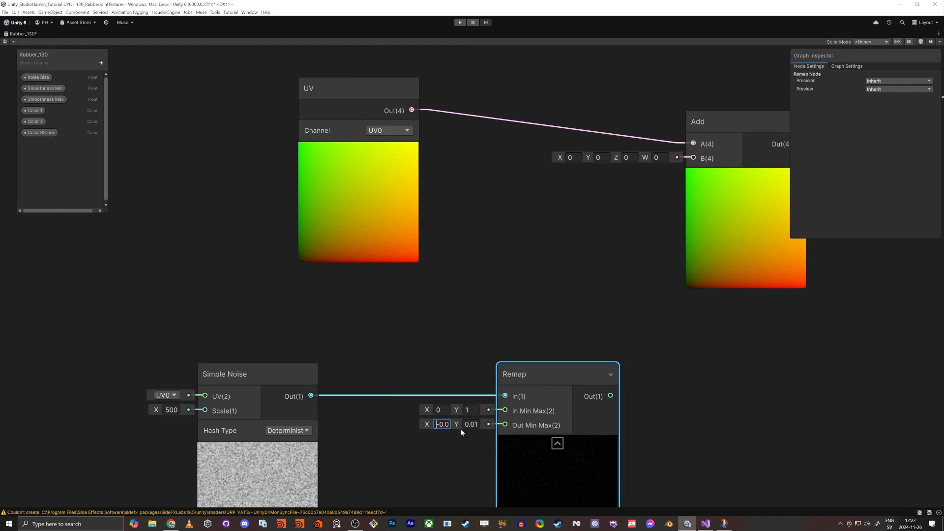
{"action": "key", "text": "Tab"}
{"action": "left_click", "coordinate": [647, 386]}
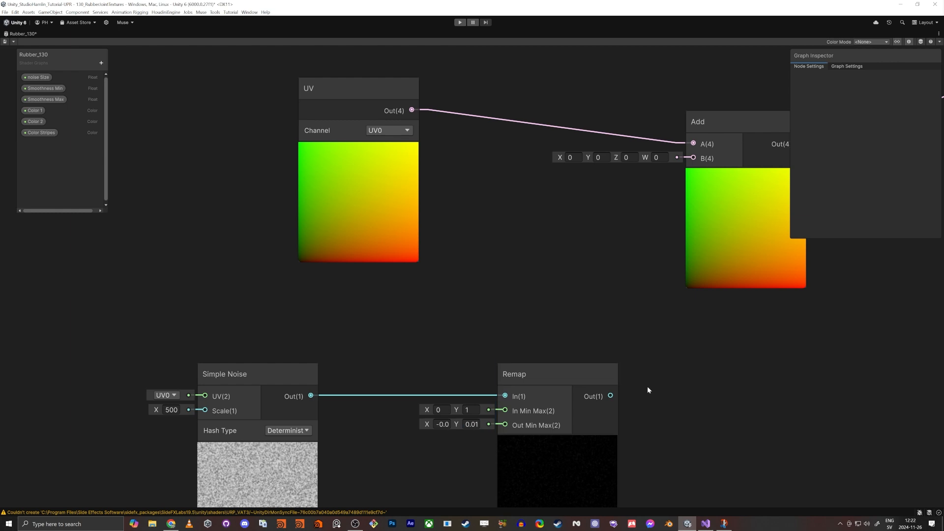
Step: Connect the Remap output to the Add node's B input to offset the stripe UVs
{"action": "middle_click_drag", "start_coordinate": [647, 386], "coordinate": [529, 420]}
{"action": "left_click_drag", "start_coordinate": [519, 425], "coordinate": [604, 193]}
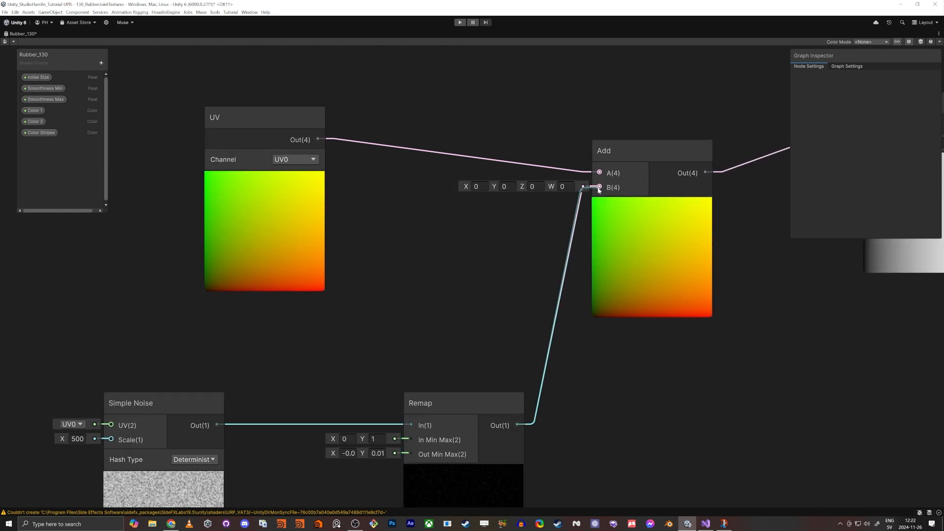
Step: Rearrange the UV, Add, Simple Noise and Remap nodes into a tidy row beside the stripe chain
{"action": "middle_click_drag", "start_coordinate": [852, 341], "coordinate": [235, 347]}
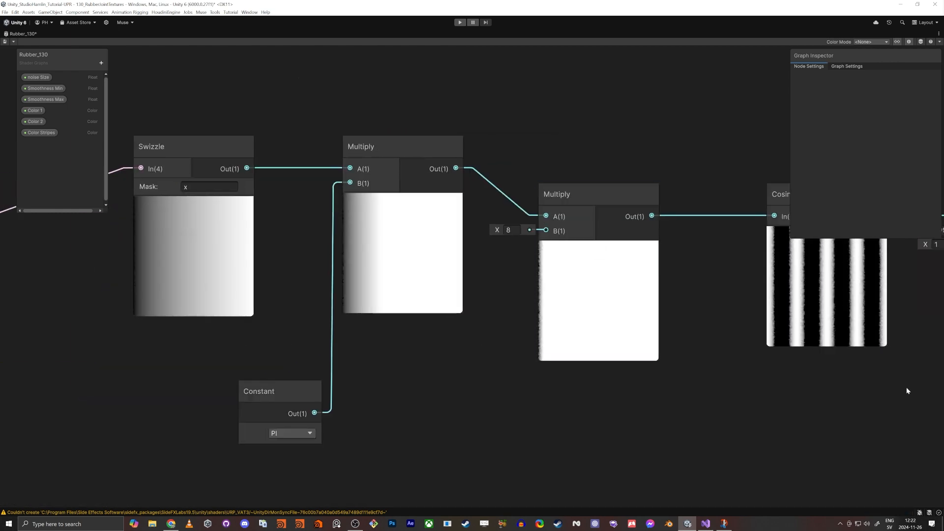
{"action": "middle_click_drag", "start_coordinate": [907, 388], "coordinate": [612, 375]}
{"action": "scroll", "coordinate": [507, 300], "scroll_direction": "up", "scroll_amount": 10}
{"action": "scroll", "coordinate": [514, 250], "scroll_direction": "down", "scroll_amount": 8}
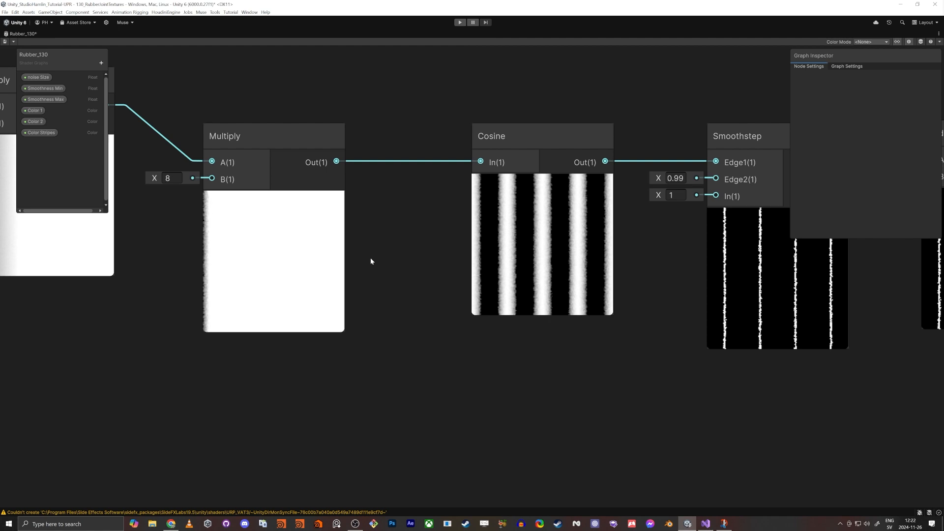
{"action": "middle_click_drag", "start_coordinate": [371, 257], "coordinate": [400, 270]}
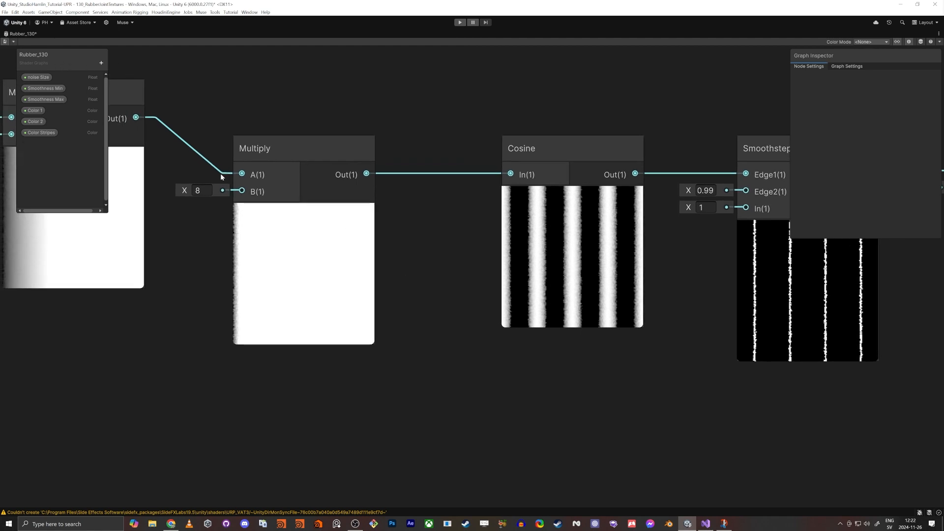
{"action": "scroll", "coordinate": [256, 211], "scroll_direction": "down", "scroll_amount": 7}
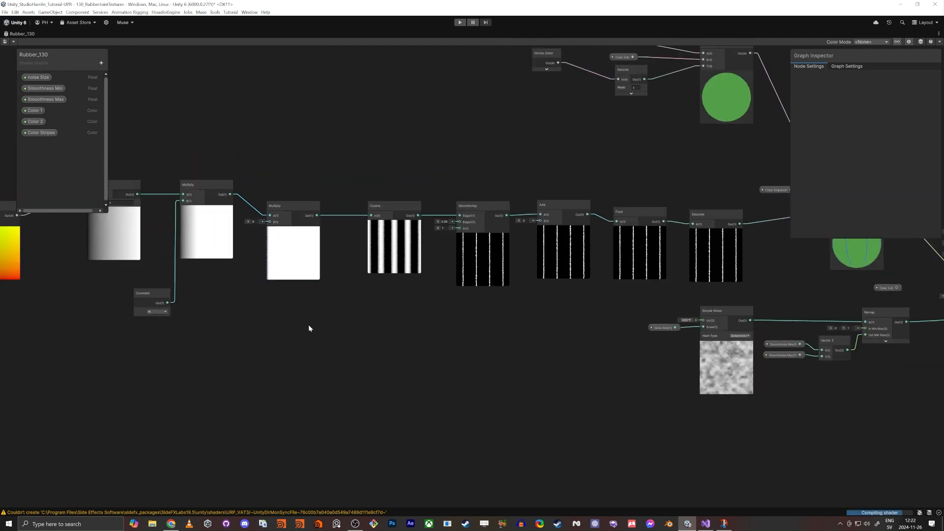
{"action": "middle_click_drag", "start_coordinate": [309, 327], "coordinate": [367, 391]}
{"action": "scroll", "coordinate": [367, 392], "scroll_direction": "down", "scroll_amount": 5}
{"action": "middle_click_drag", "start_coordinate": [372, 427], "coordinate": [401, 393]}
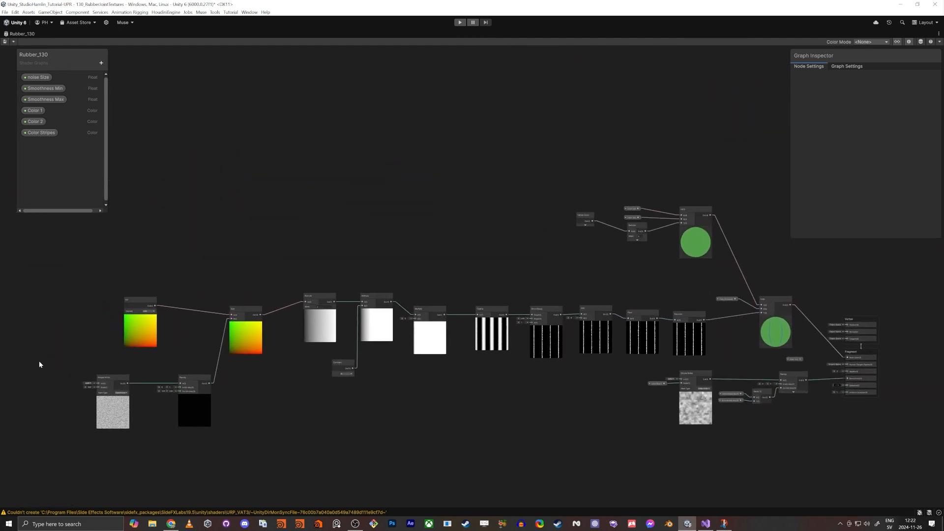
{"action": "left_click_drag", "start_coordinate": [246, 309], "coordinate": [273, 301]}
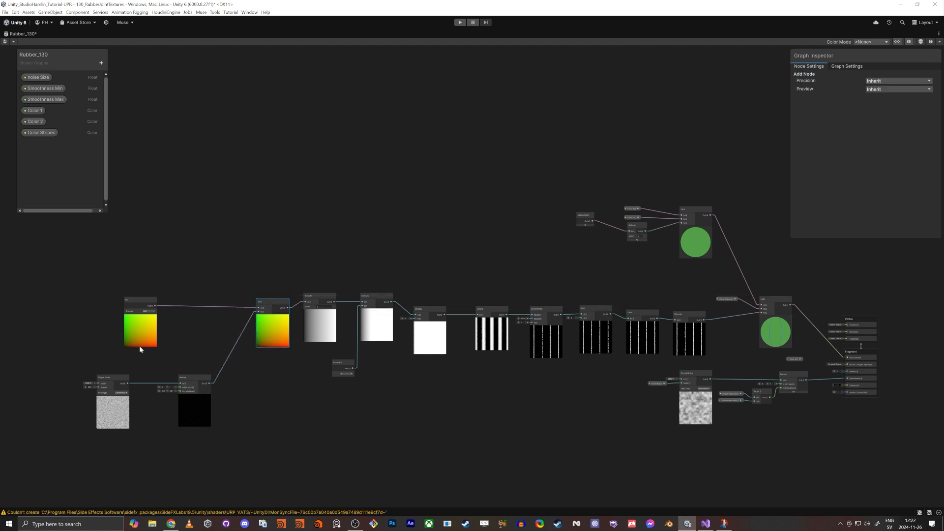
{"action": "left_click_drag", "start_coordinate": [191, 379], "coordinate": [220, 366]}
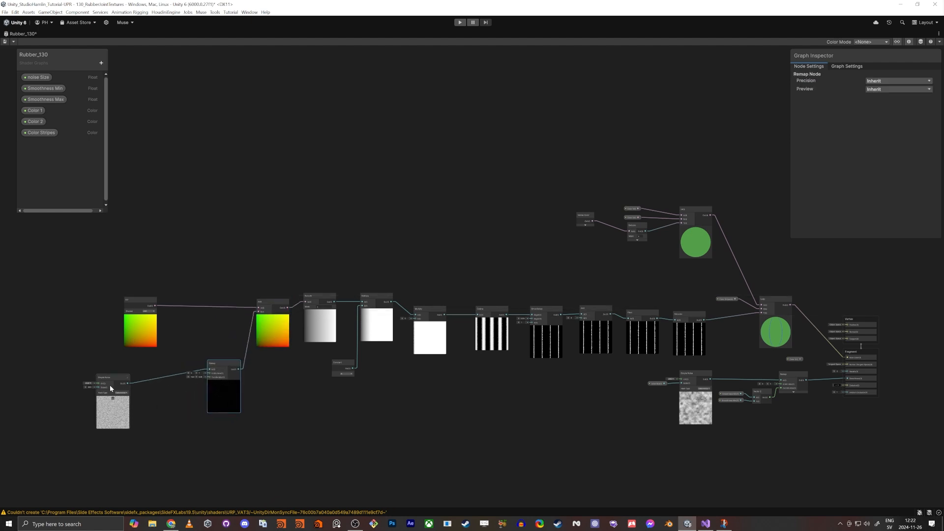
{"action": "left_click_drag", "start_coordinate": [110, 385], "coordinate": [163, 367]}
{"action": "left_click_drag", "start_coordinate": [143, 315], "coordinate": [219, 310]}
{"action": "left_click_drag", "start_coordinate": [628, 467], "coordinate": [584, 426]}
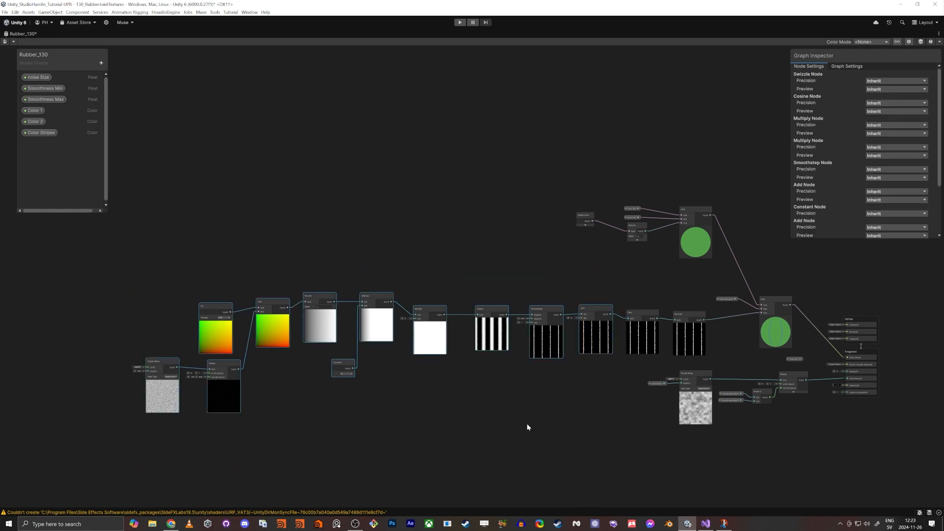
{"action": "left_click", "coordinate": [553, 425]}
{"action": "middle_click_drag", "start_coordinate": [493, 426], "coordinate": [455, 421]}
{"action": "scroll", "coordinate": [455, 423], "scroll_direction": "up", "scroll_amount": 1}
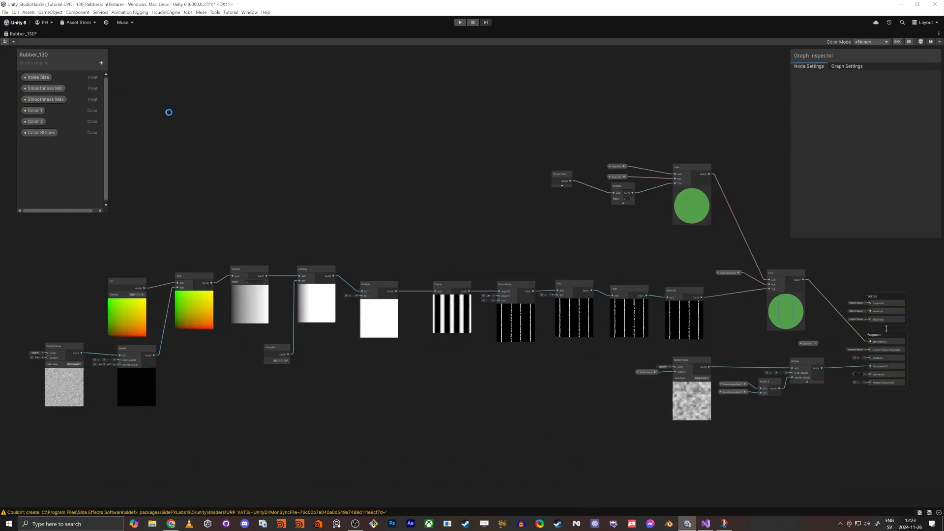
{"action": "key", "text": "shift+space"}
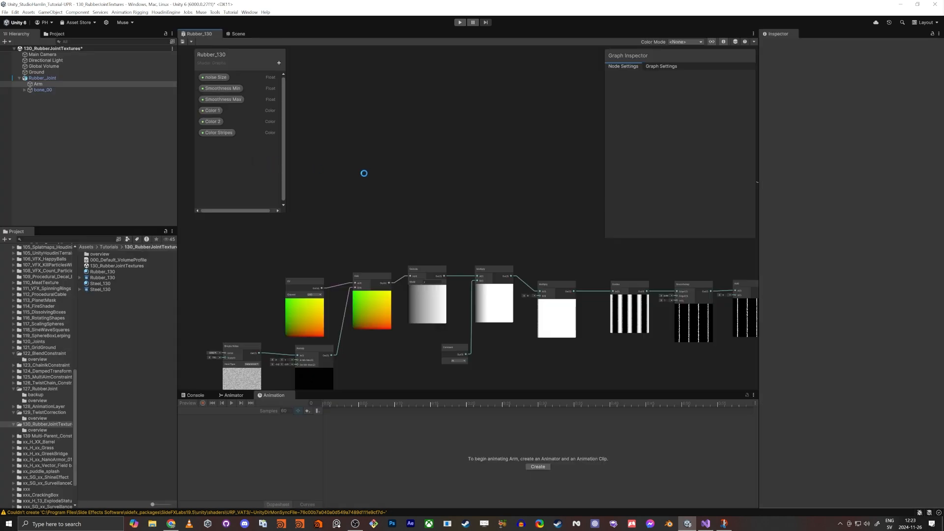
Step: Examine the joint's noise-distorted stripes in the maximized Scene view
{"action": "left_click", "coordinate": [236, 35]}
{"action": "key", "text": "shift+space"}
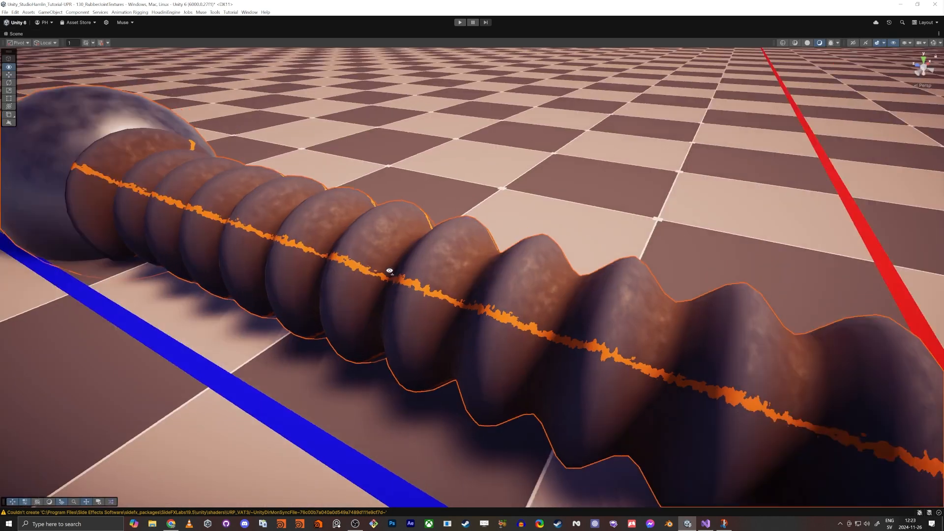
{"action": "right_click_drag", "start_coordinate": [390, 271], "coordinate": [426, 249]}
{"action": "right_click", "coordinate": [426, 247]}
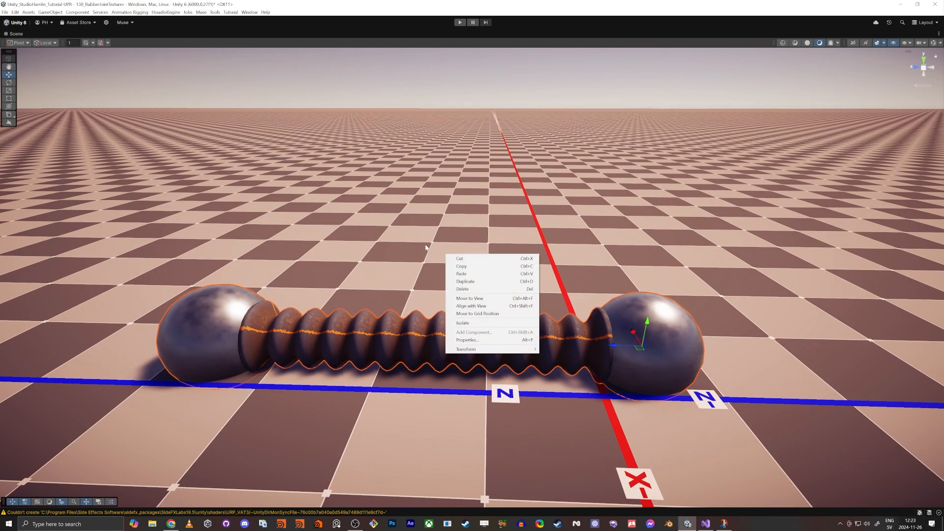
{"action": "left_click", "coordinate": [431, 192]}
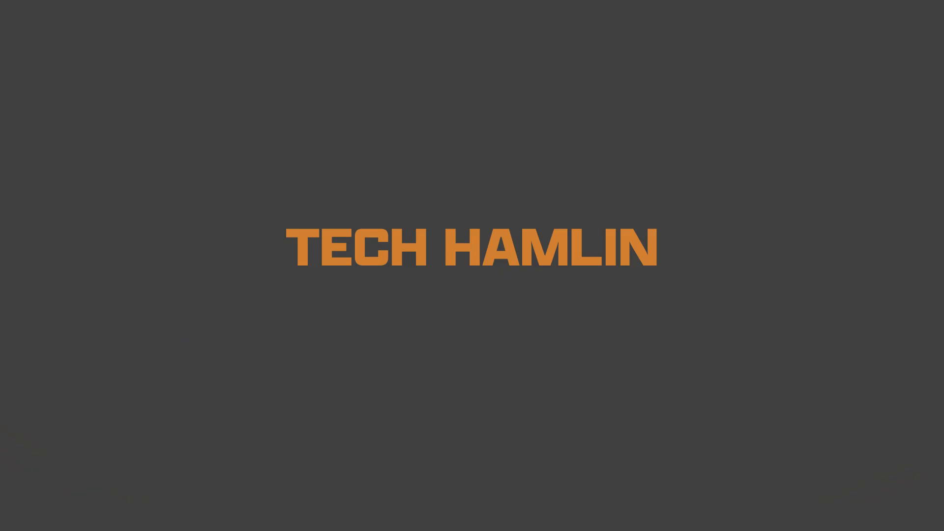